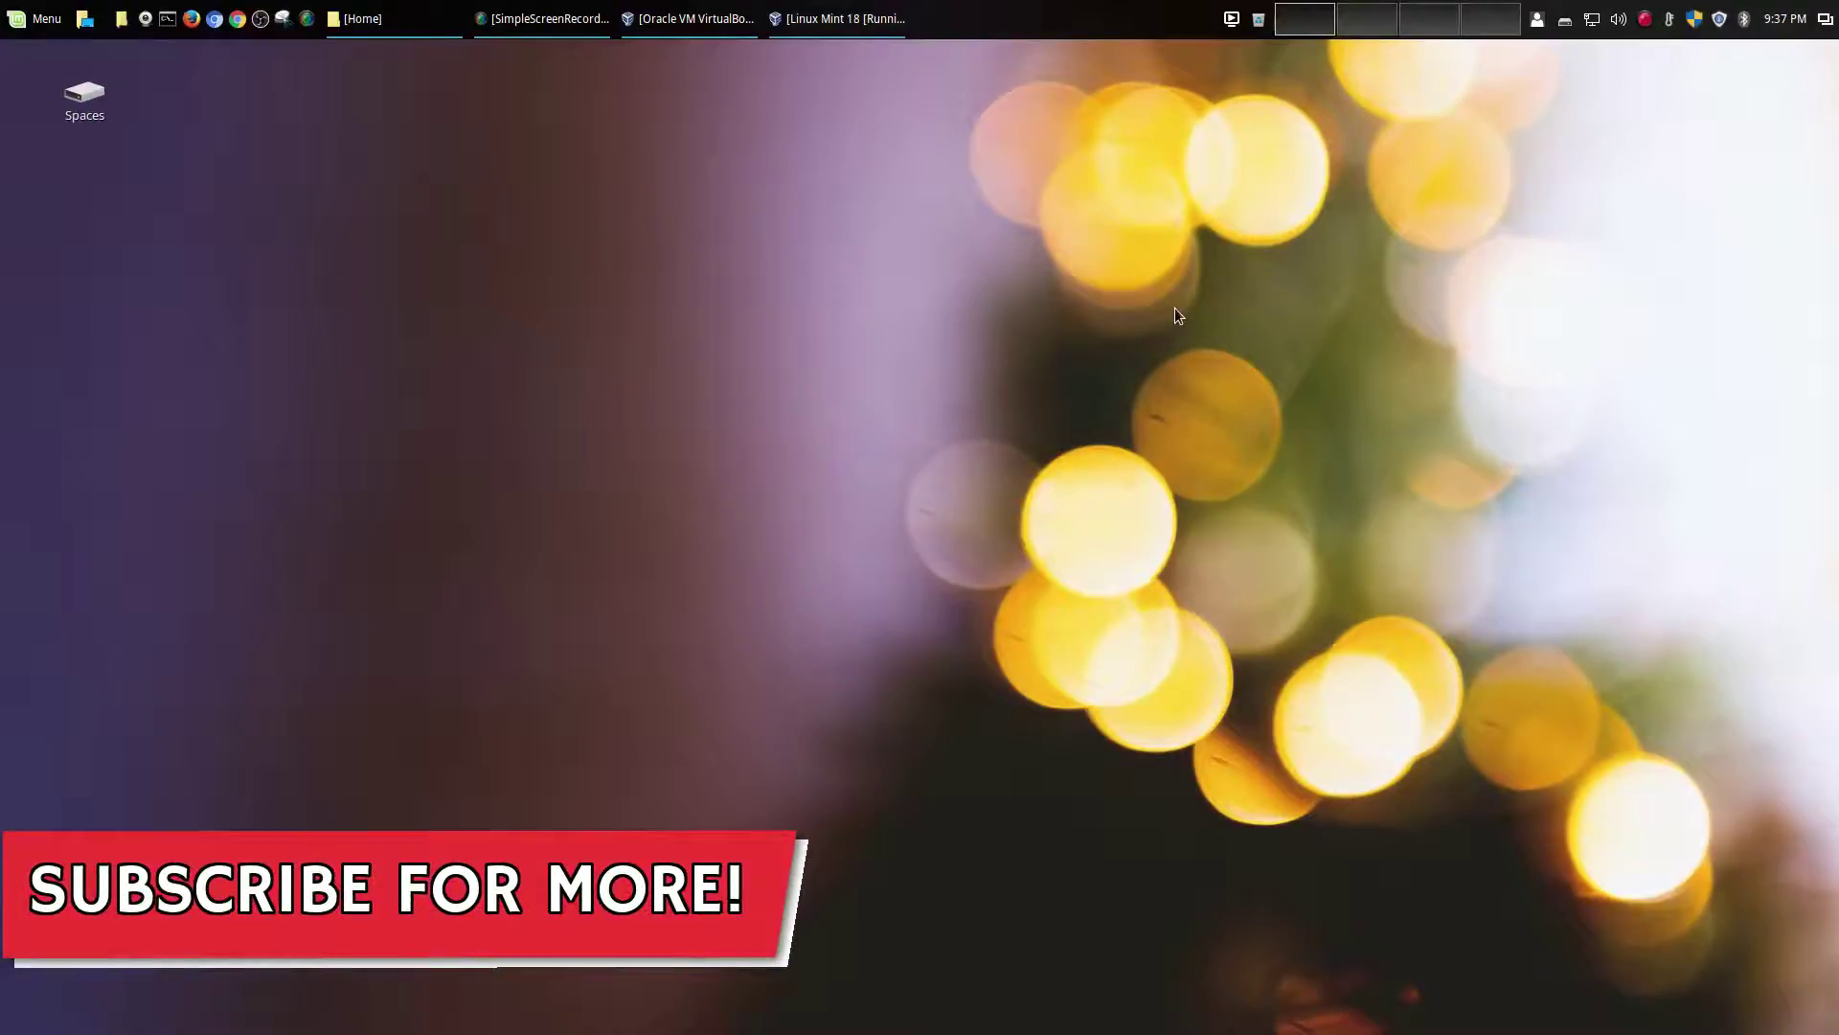
Step: Restore the Oracle VM VirtualBox Manager window from the host taskbar
left_click(709, 19)
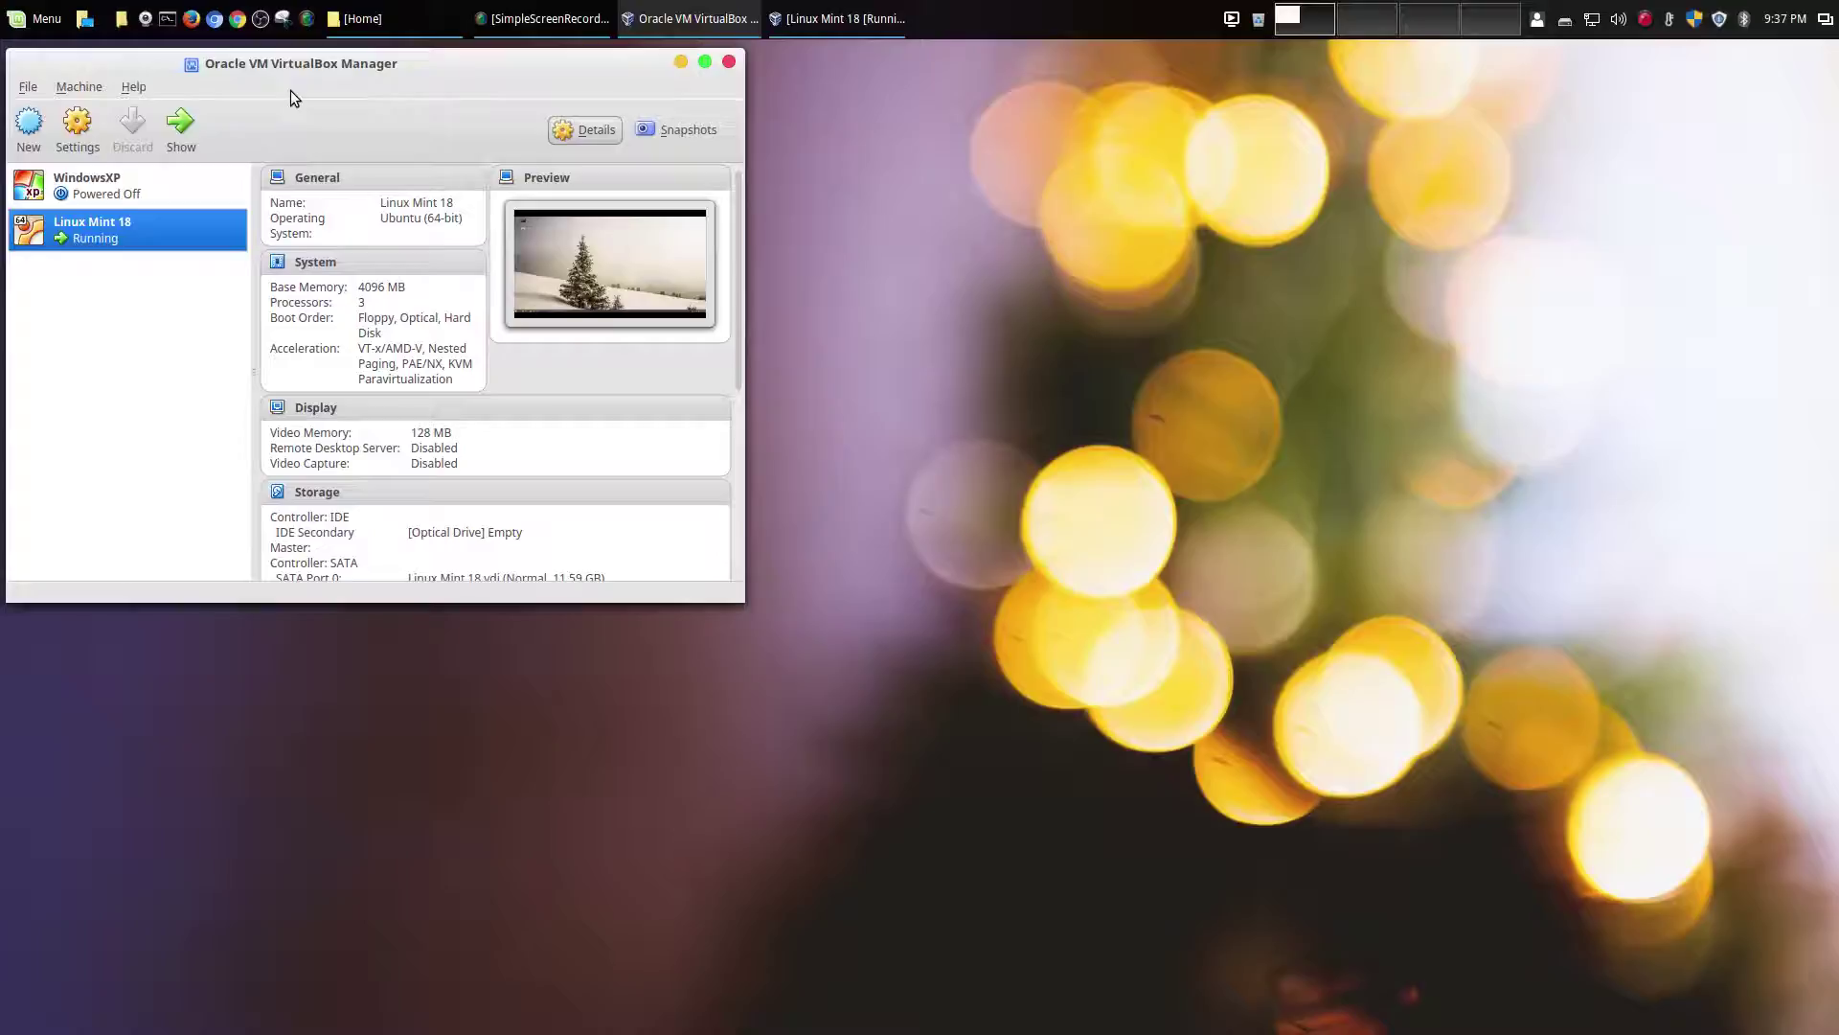
Step: Bring up the Linux Mint 18 VM window and switch it to full-screen mode via View
left_click(680, 61)
left_click(809, 21)
left_click(125, 78)
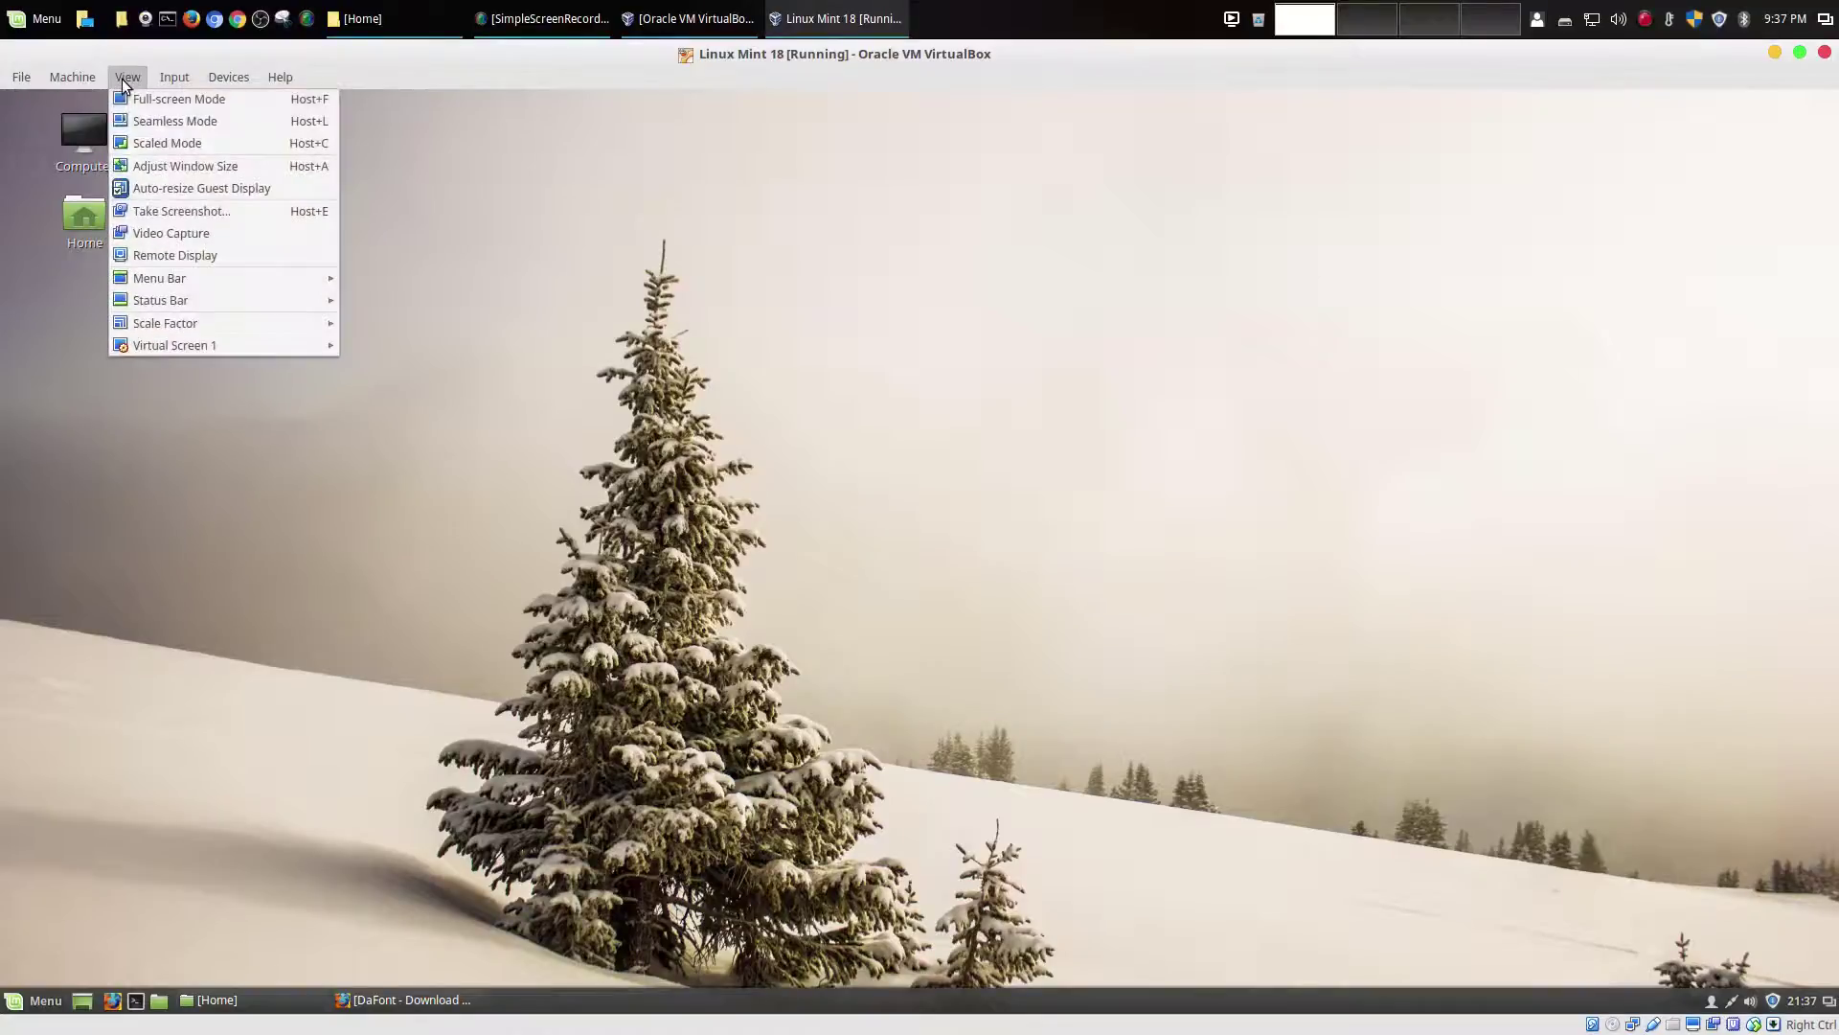
left_click(150, 99)
left_click(956, 644)
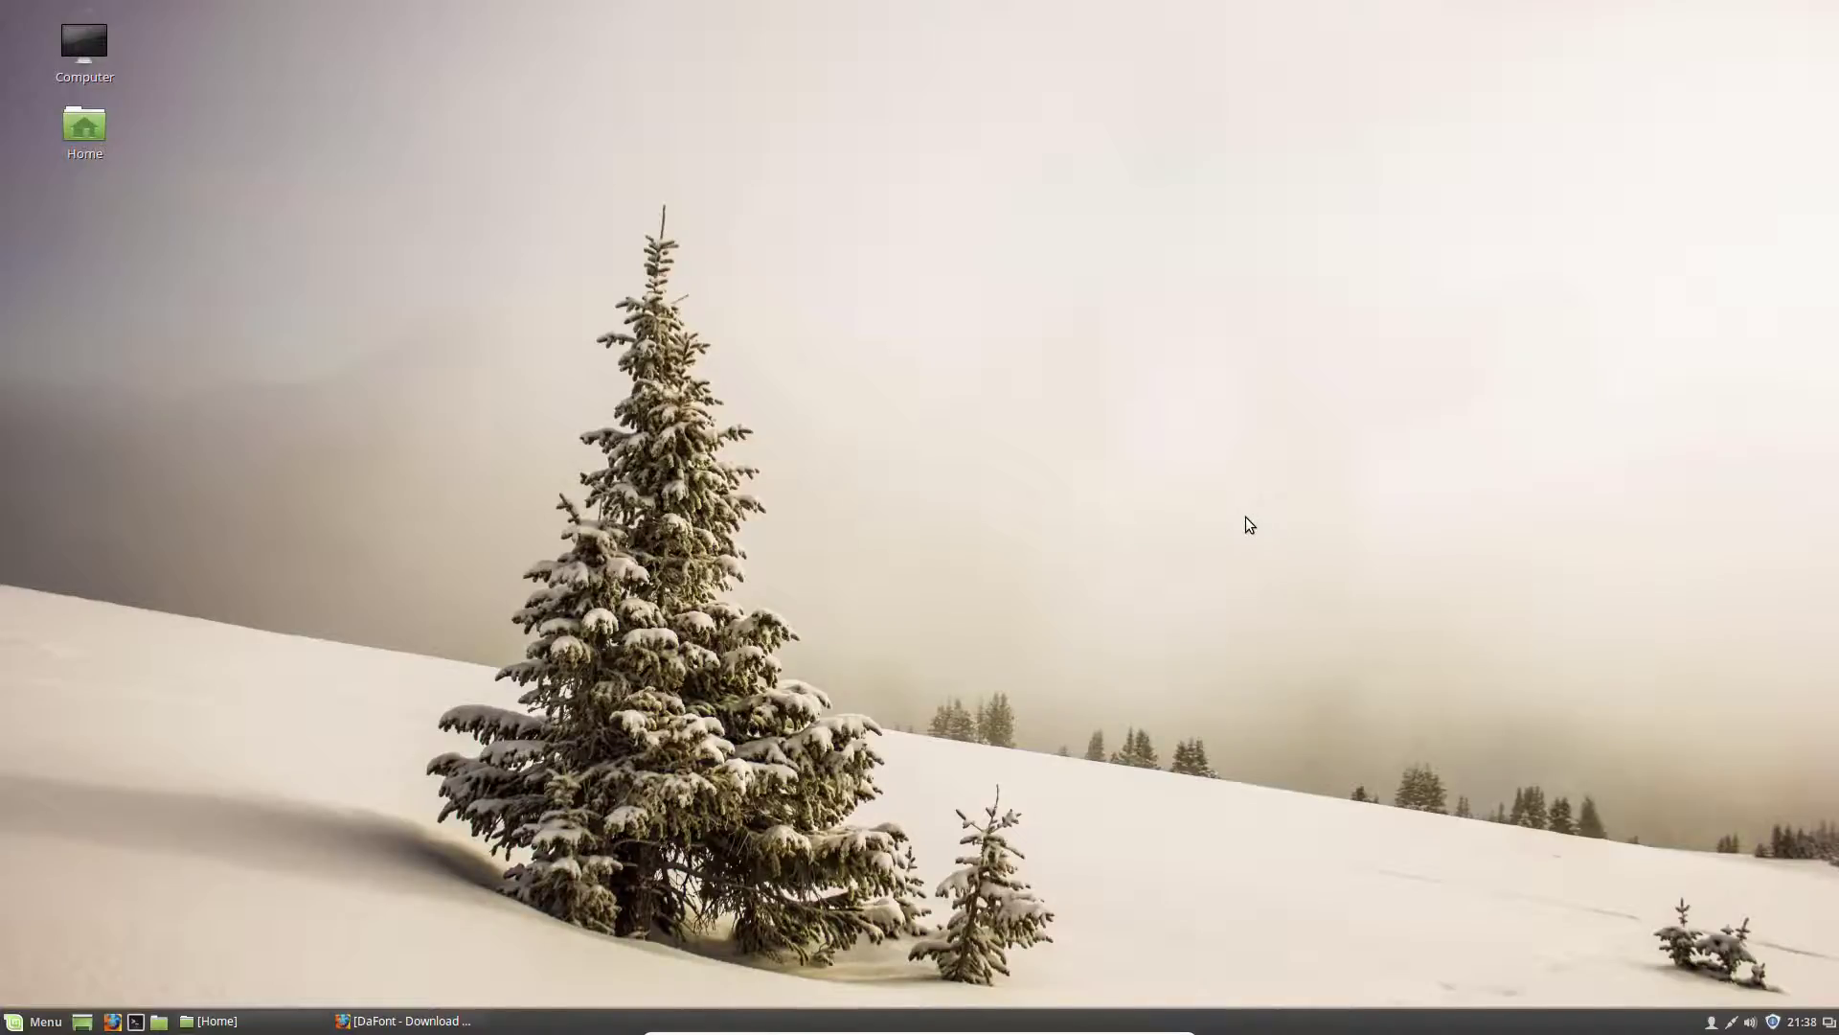
Step: Launch LibreOffice Writer from Menu > Office with a blank Untitled 1 document, maximized
left_click(38, 1022)
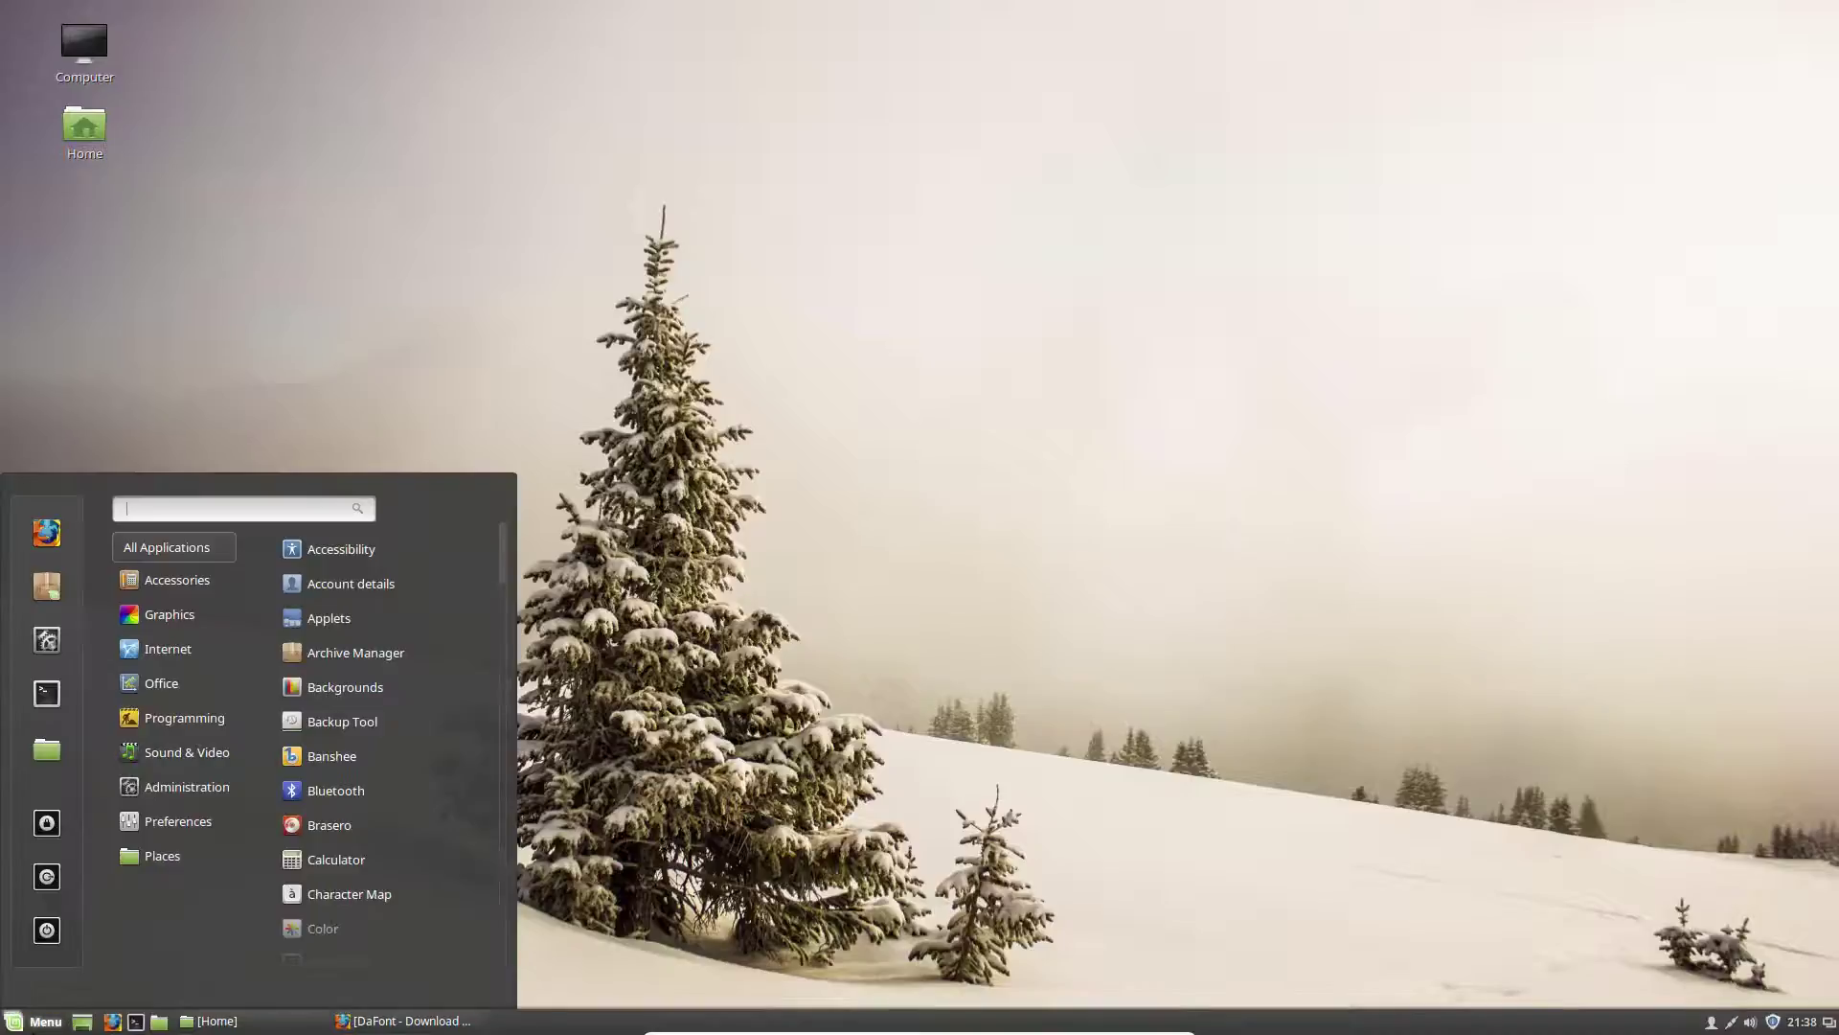
mouse_move(180, 688)
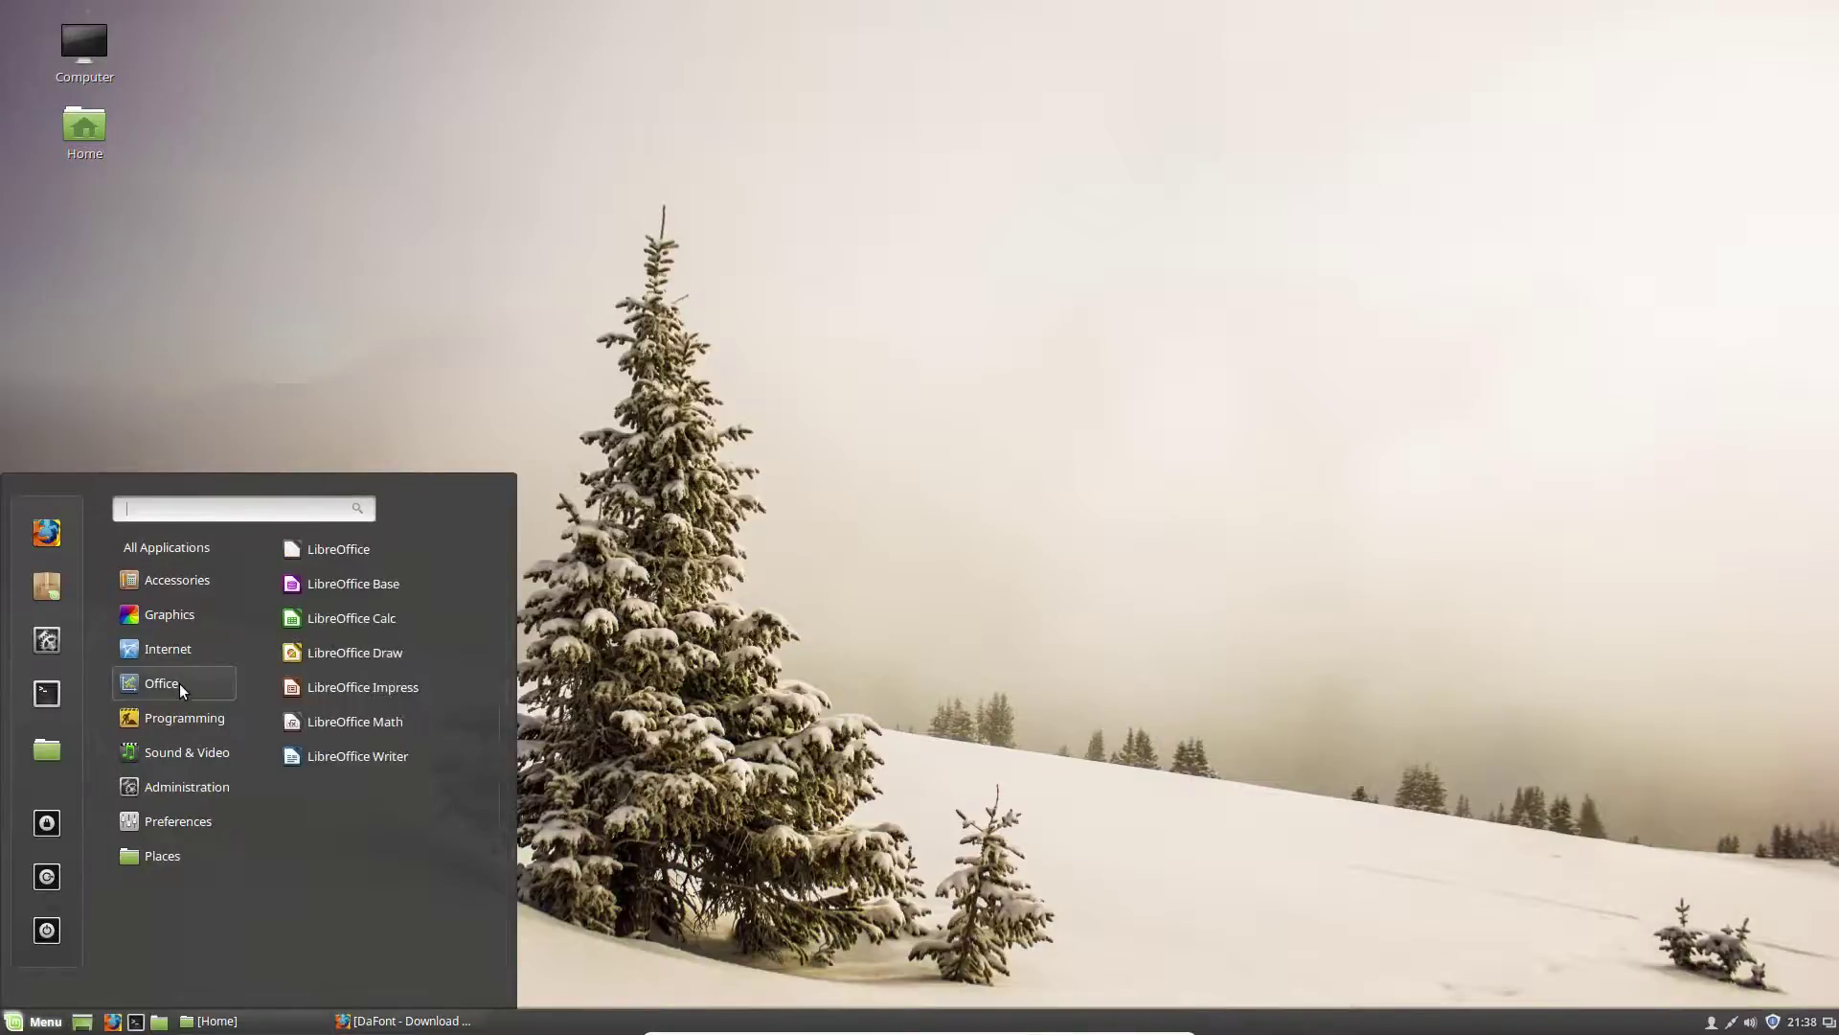
left_click(418, 767)
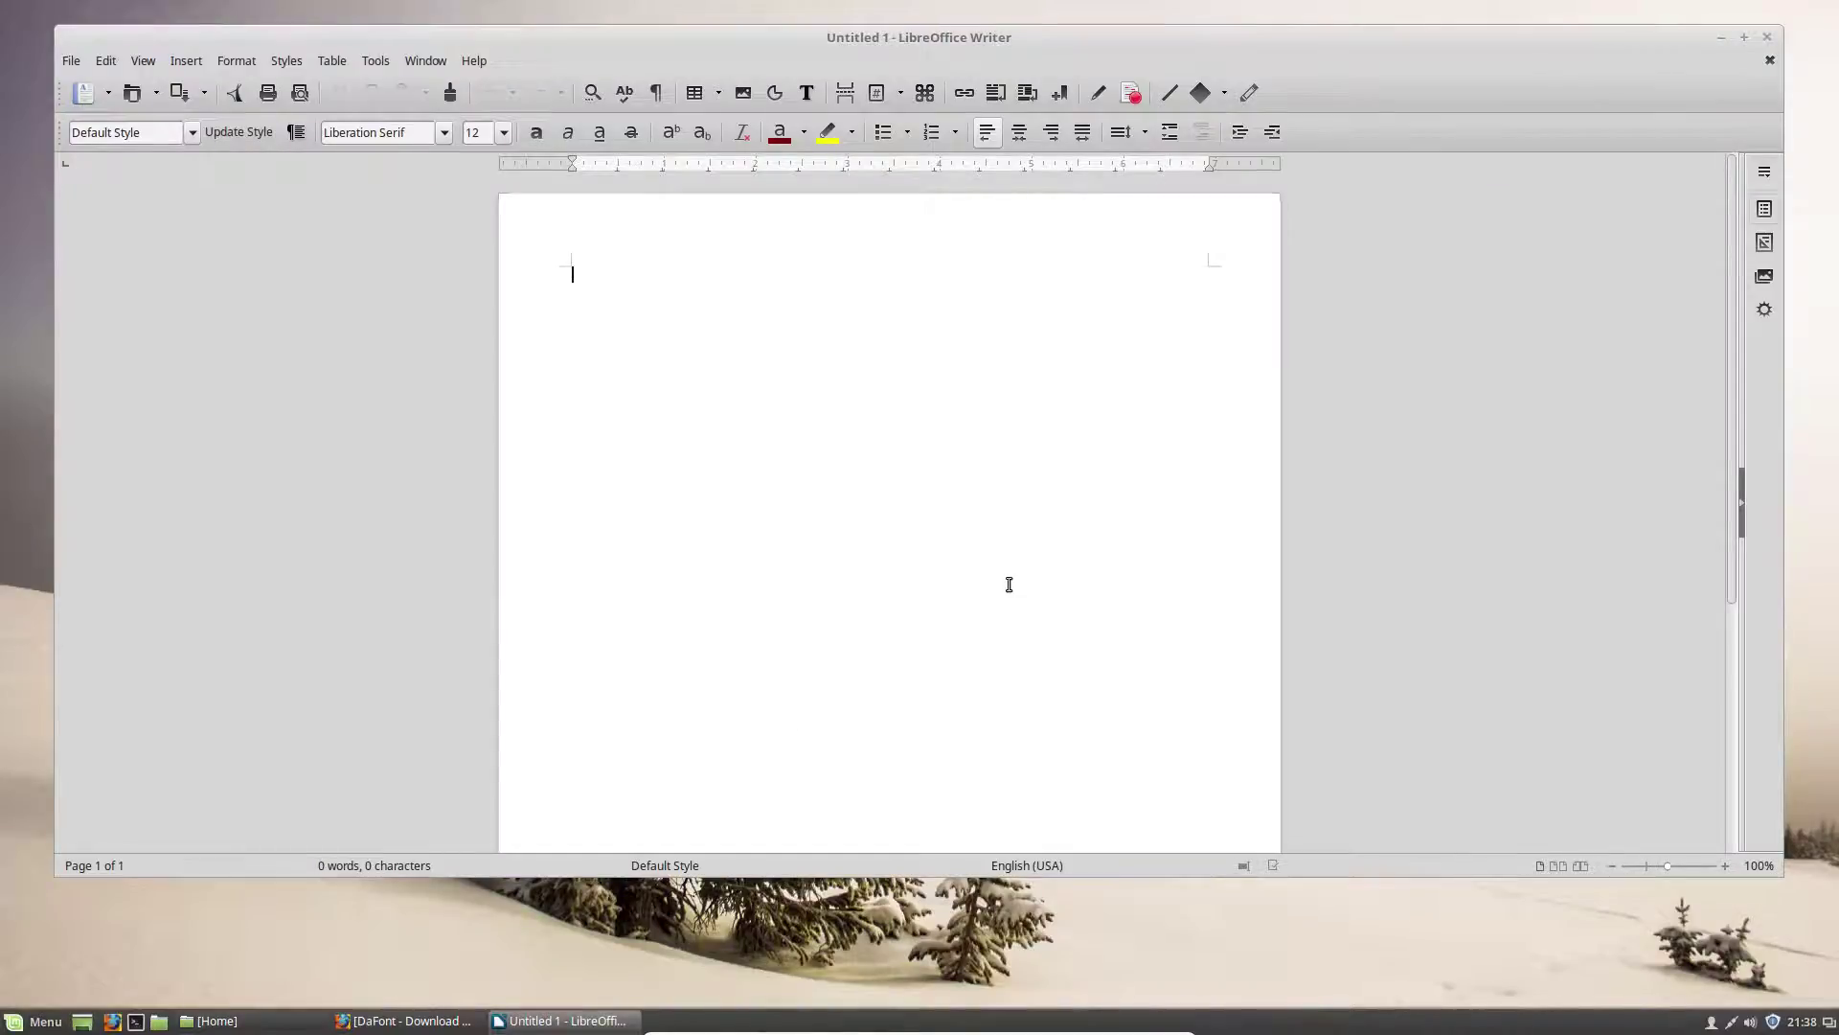
left_click(1743, 44)
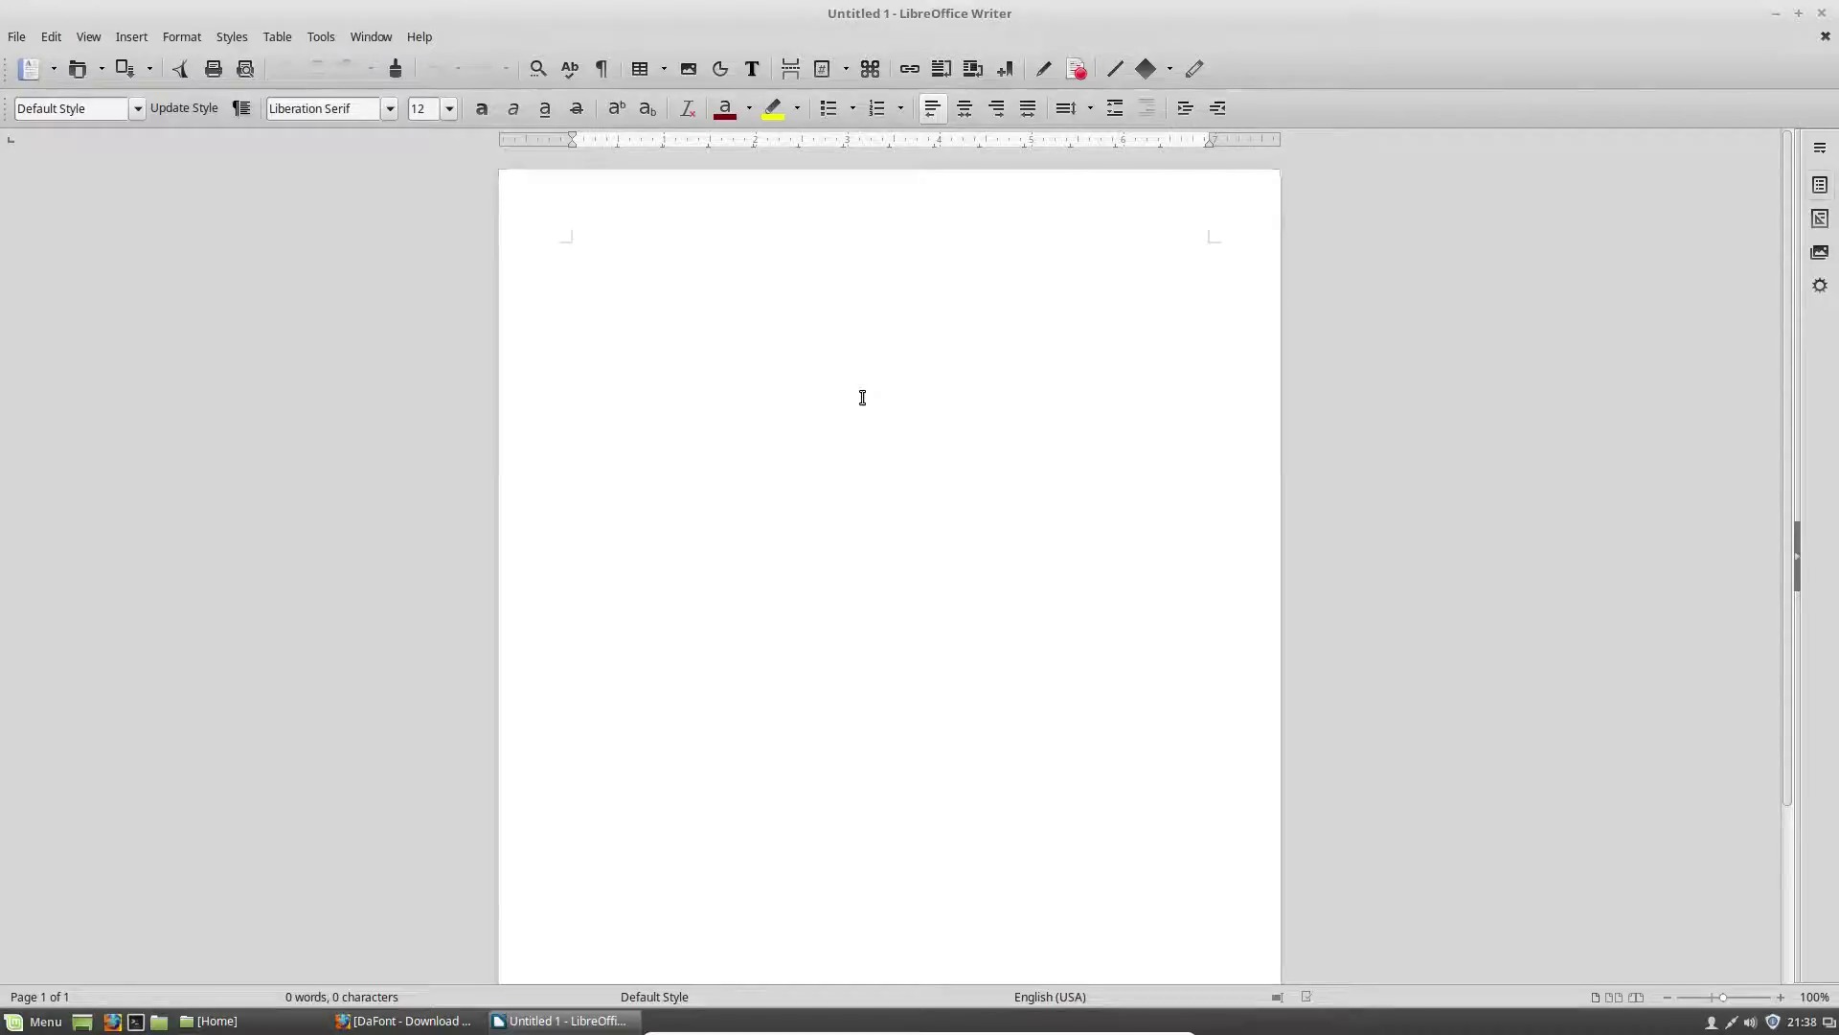
Step: Find Adlery in Writer's Font Name list, keep Liberation Serif, and minimize Writer
left_click(390, 108)
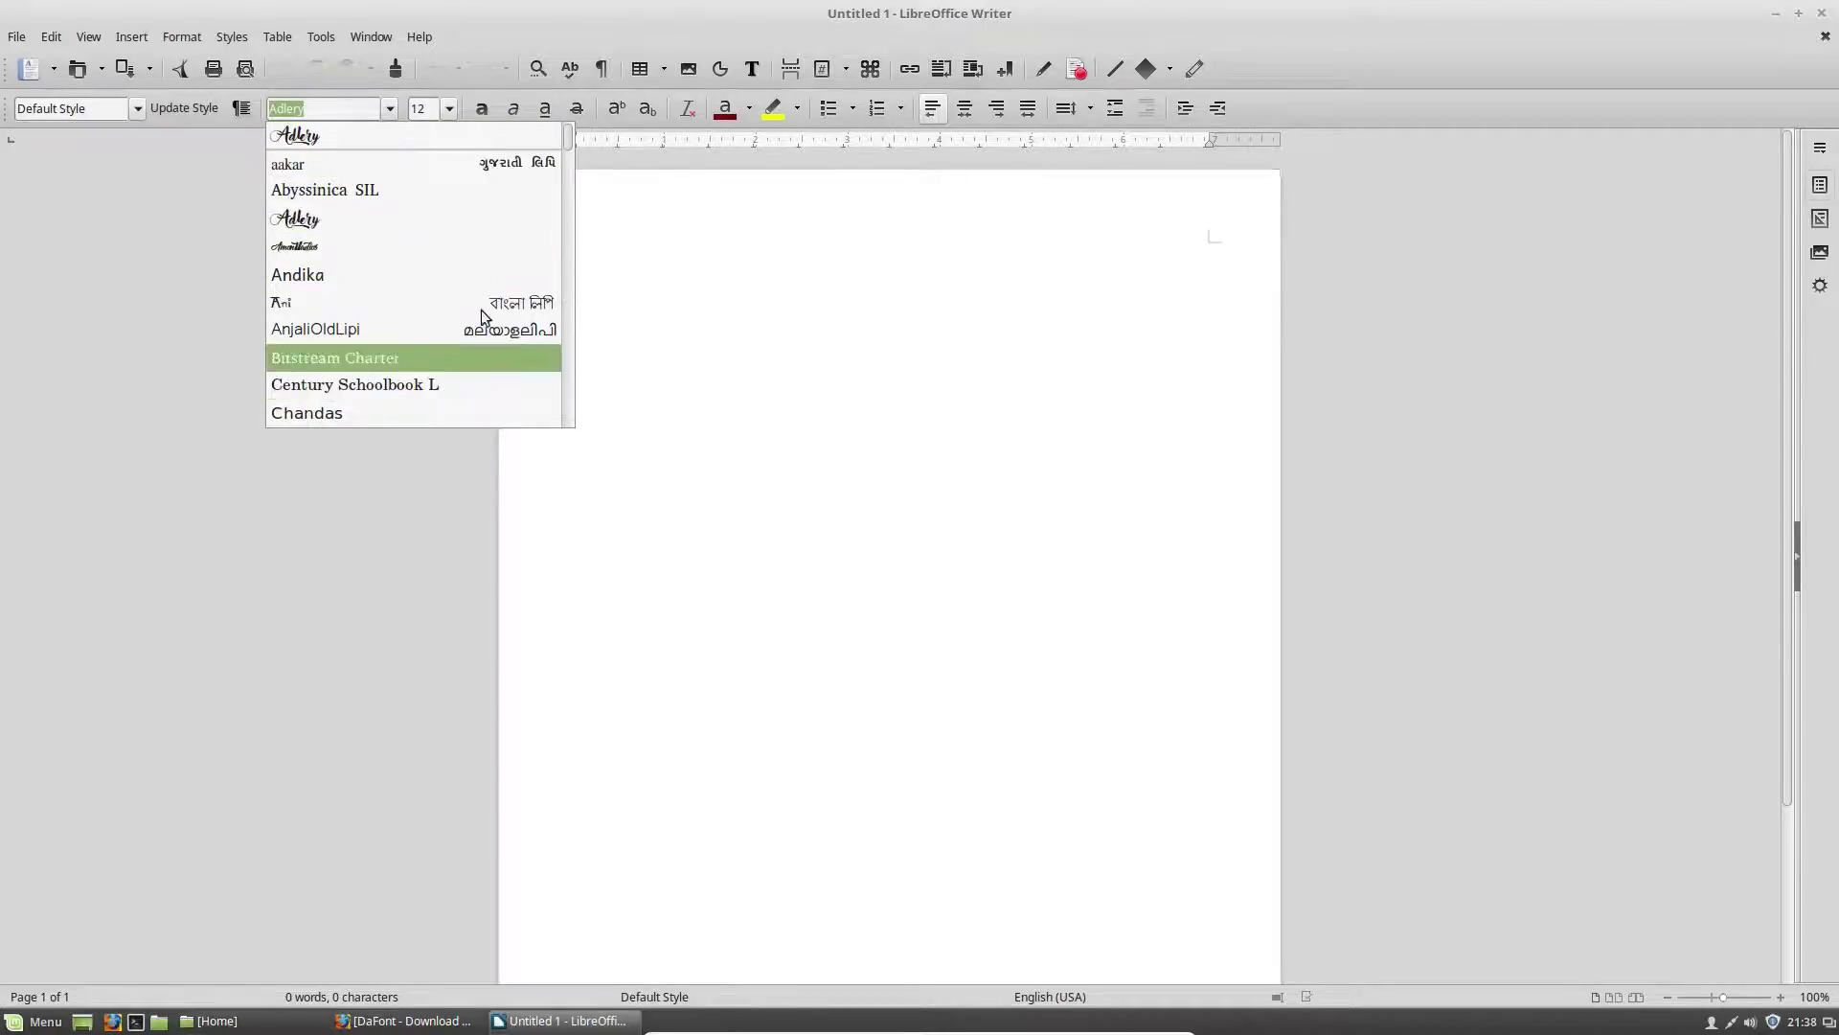
scroll(479, 301, "down", 5)
scroll(479, 303, "down", 5)
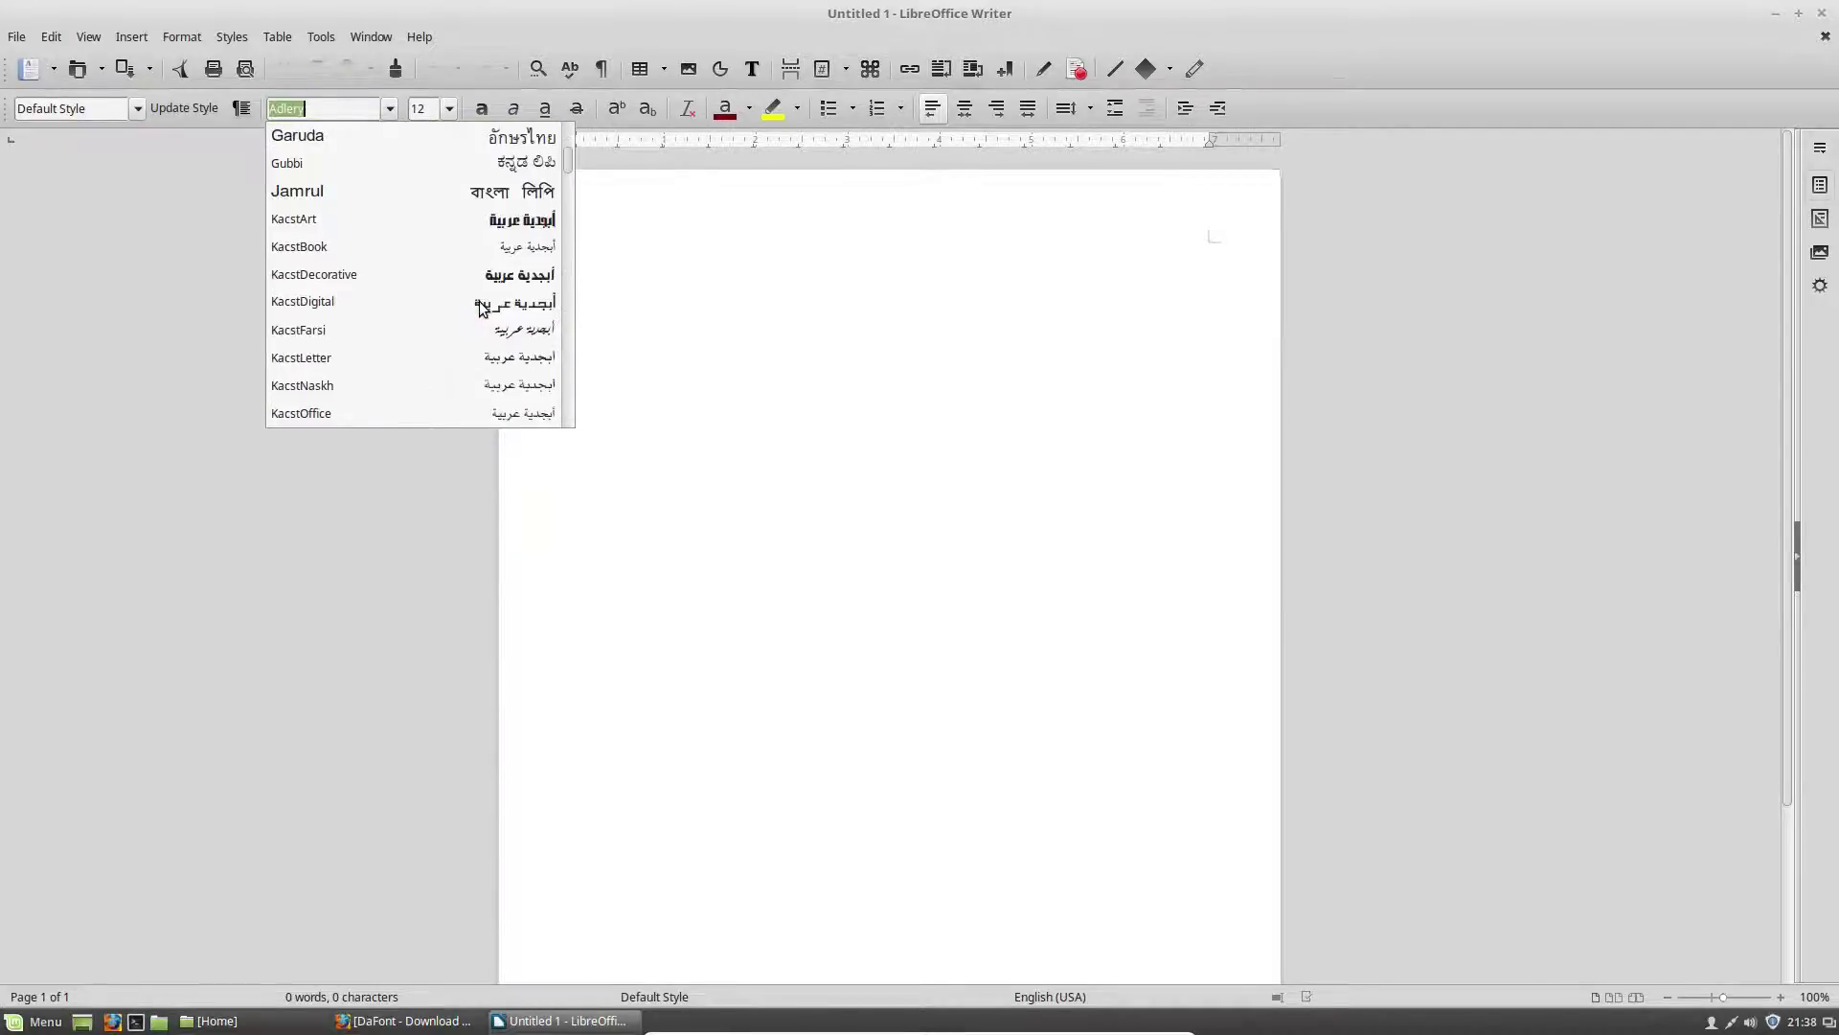
key("Up")
key("Up")
key("Up")
key("Up")
key("Up")
key("Up")
key("Up")
key("Up")
key("Up")
key("Up")
key("Up")
key("Up")
key("Up")
key("Up")
key("Up")
key("Up")
key("Up")
key("Up")
key("Up")
key("Up")
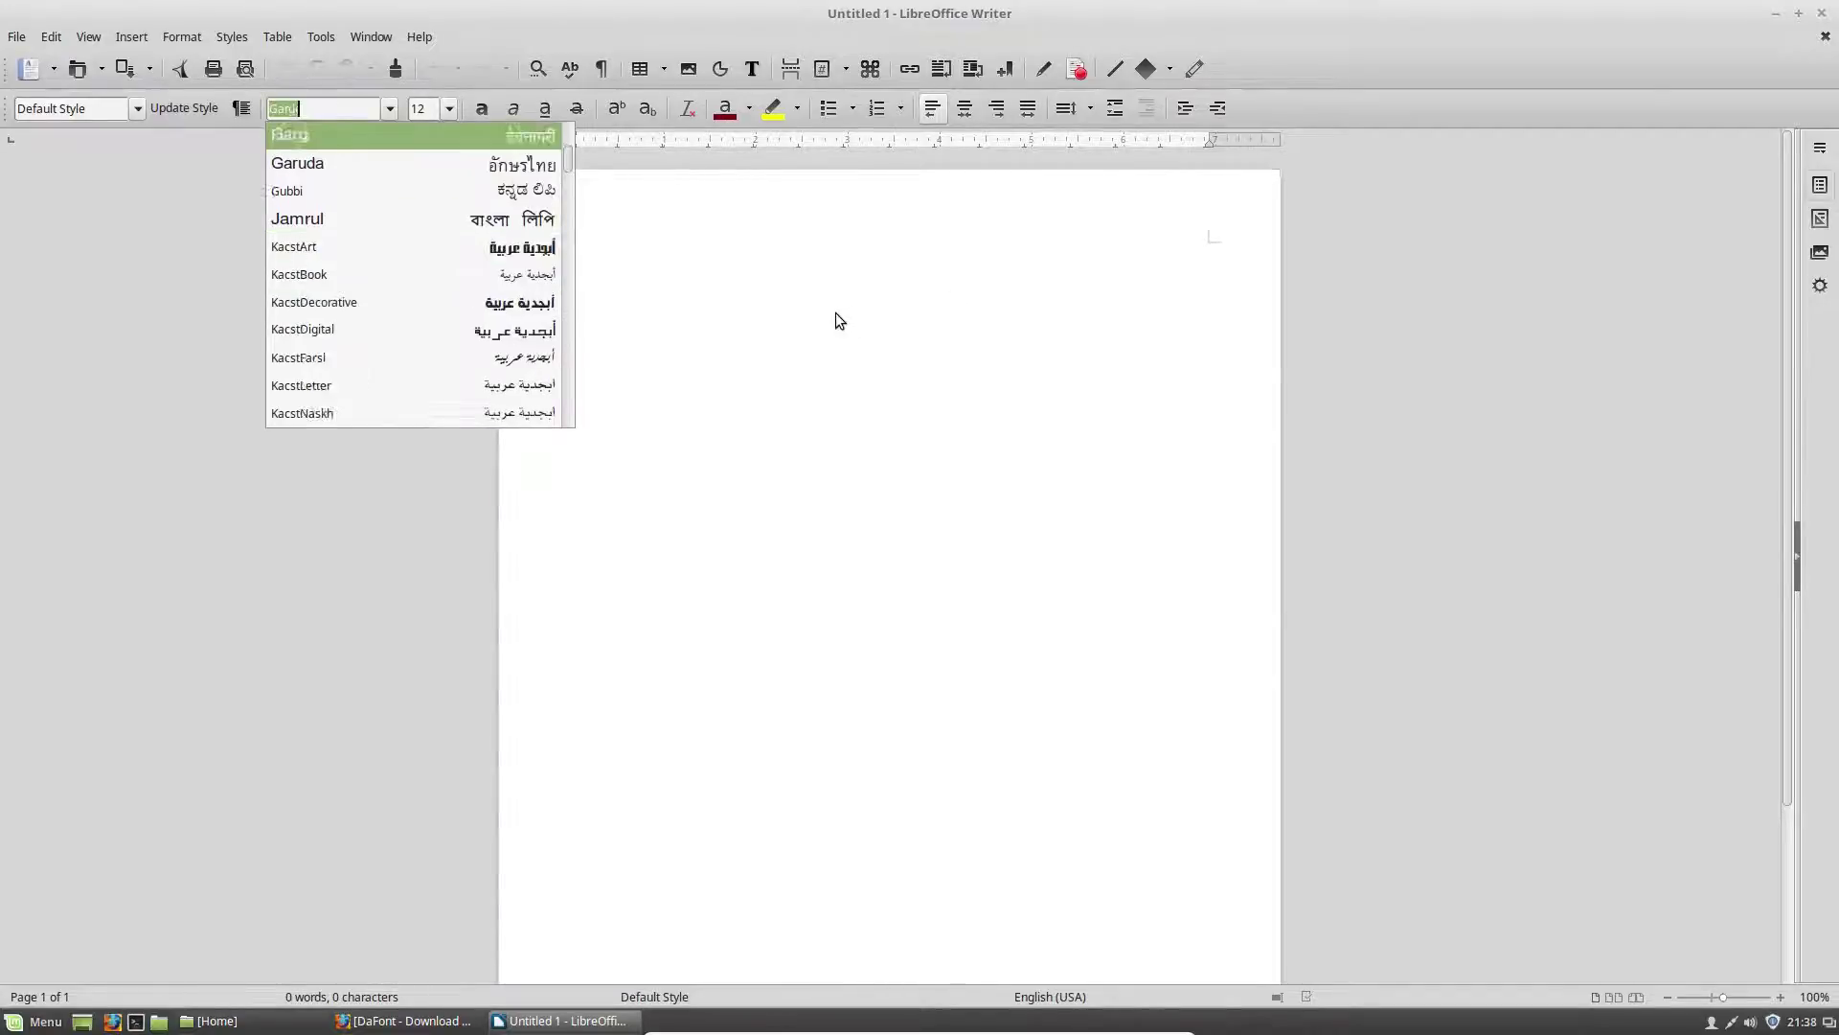
key("Up")
key("Up")
key("Up")
key("Up")
key("Up")
key("Up")
key("Up")
key("Up")
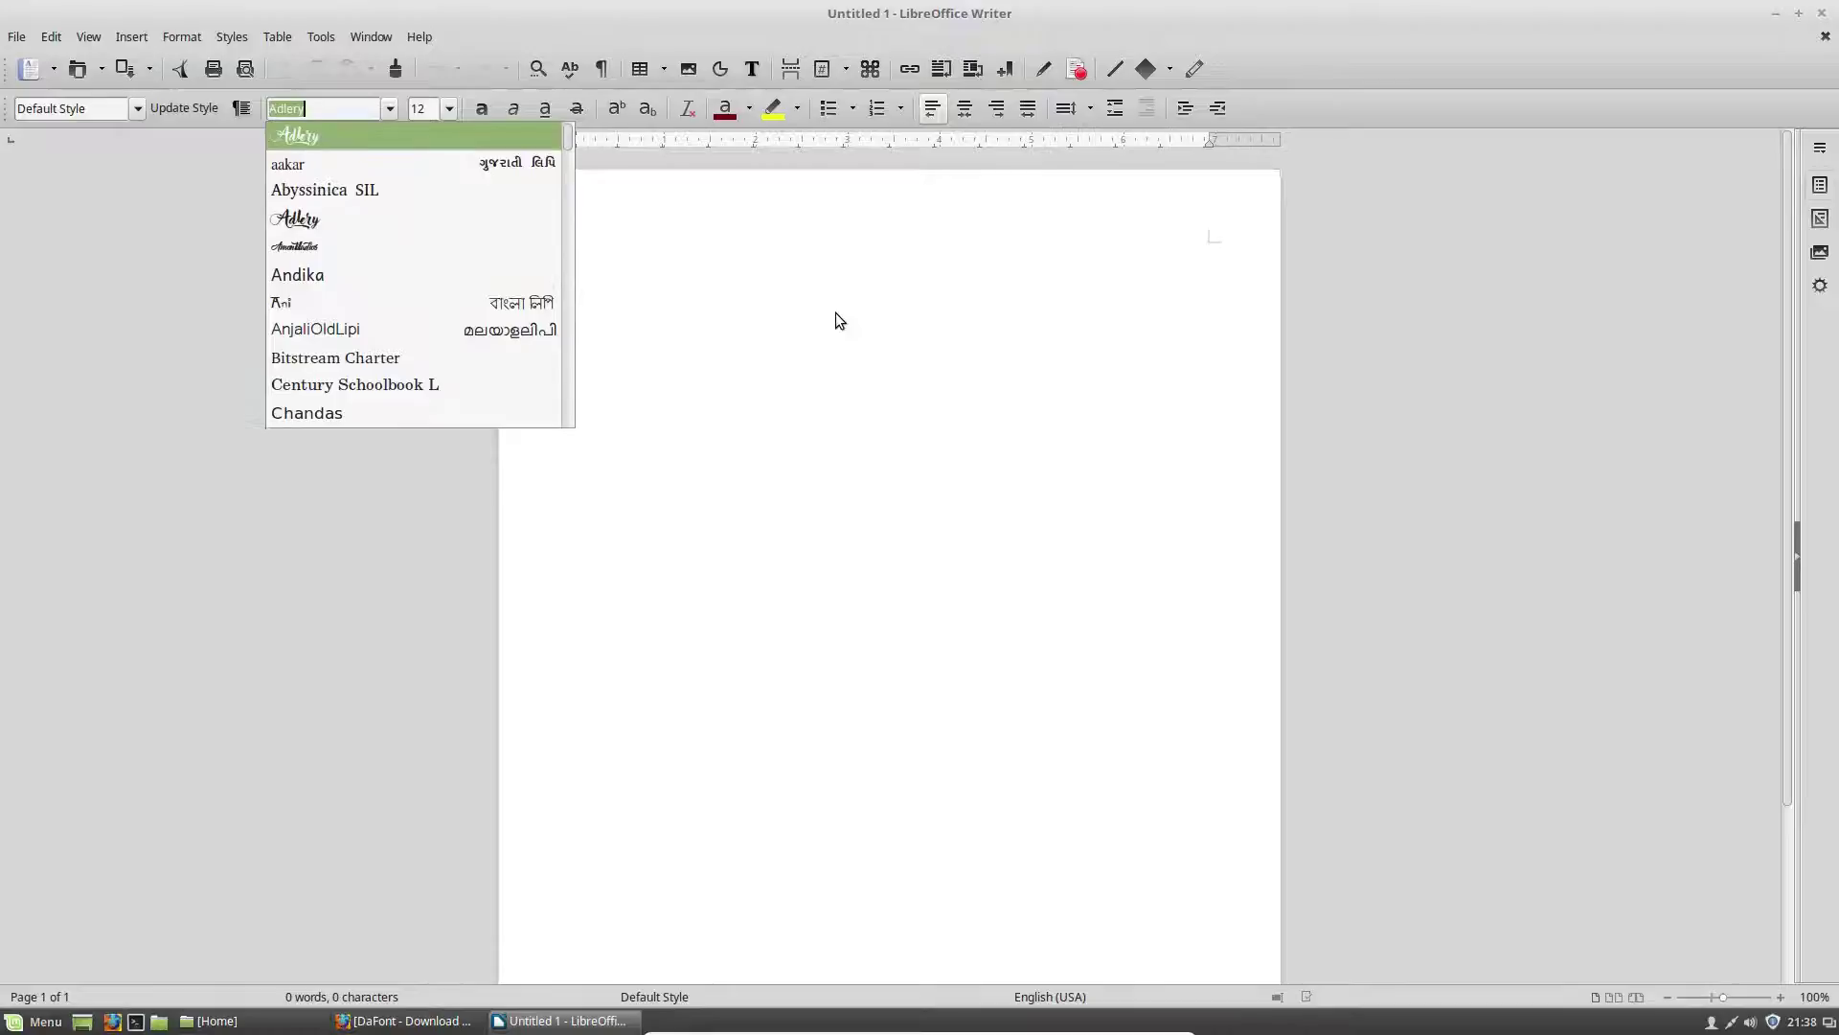
key("Return")
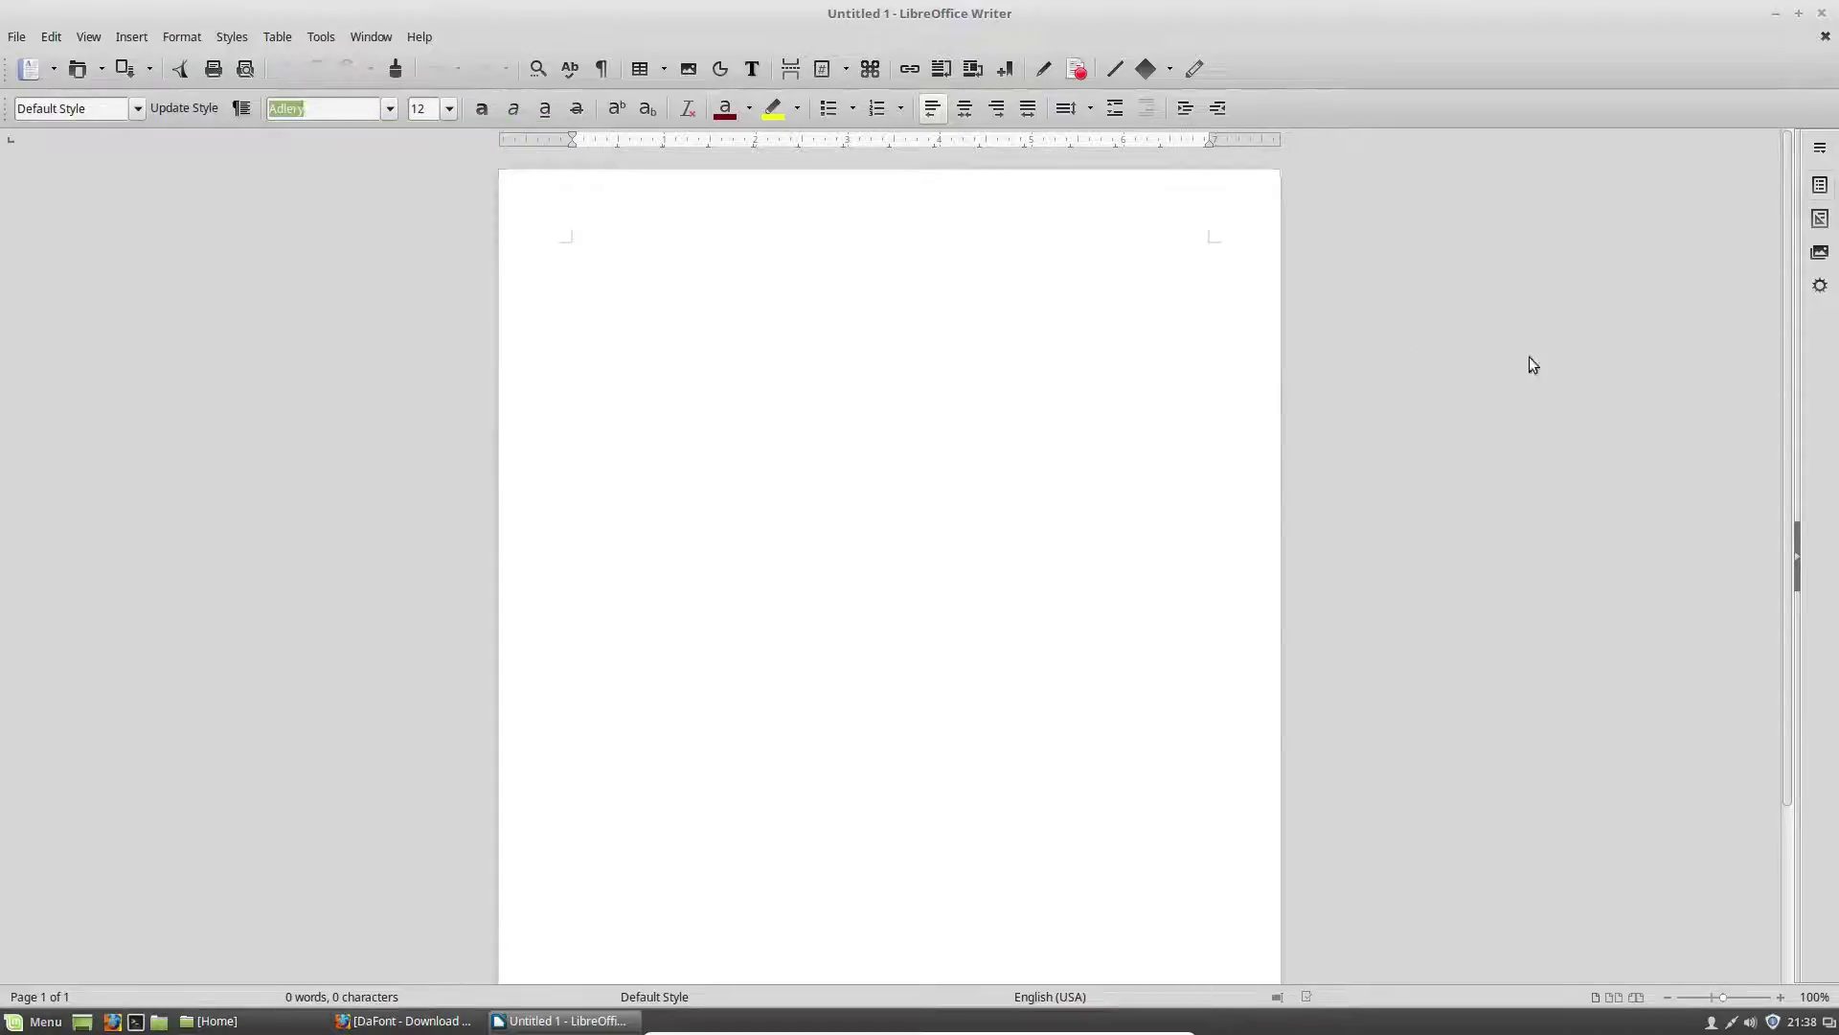
key("Escape")
left_click(1777, 17)
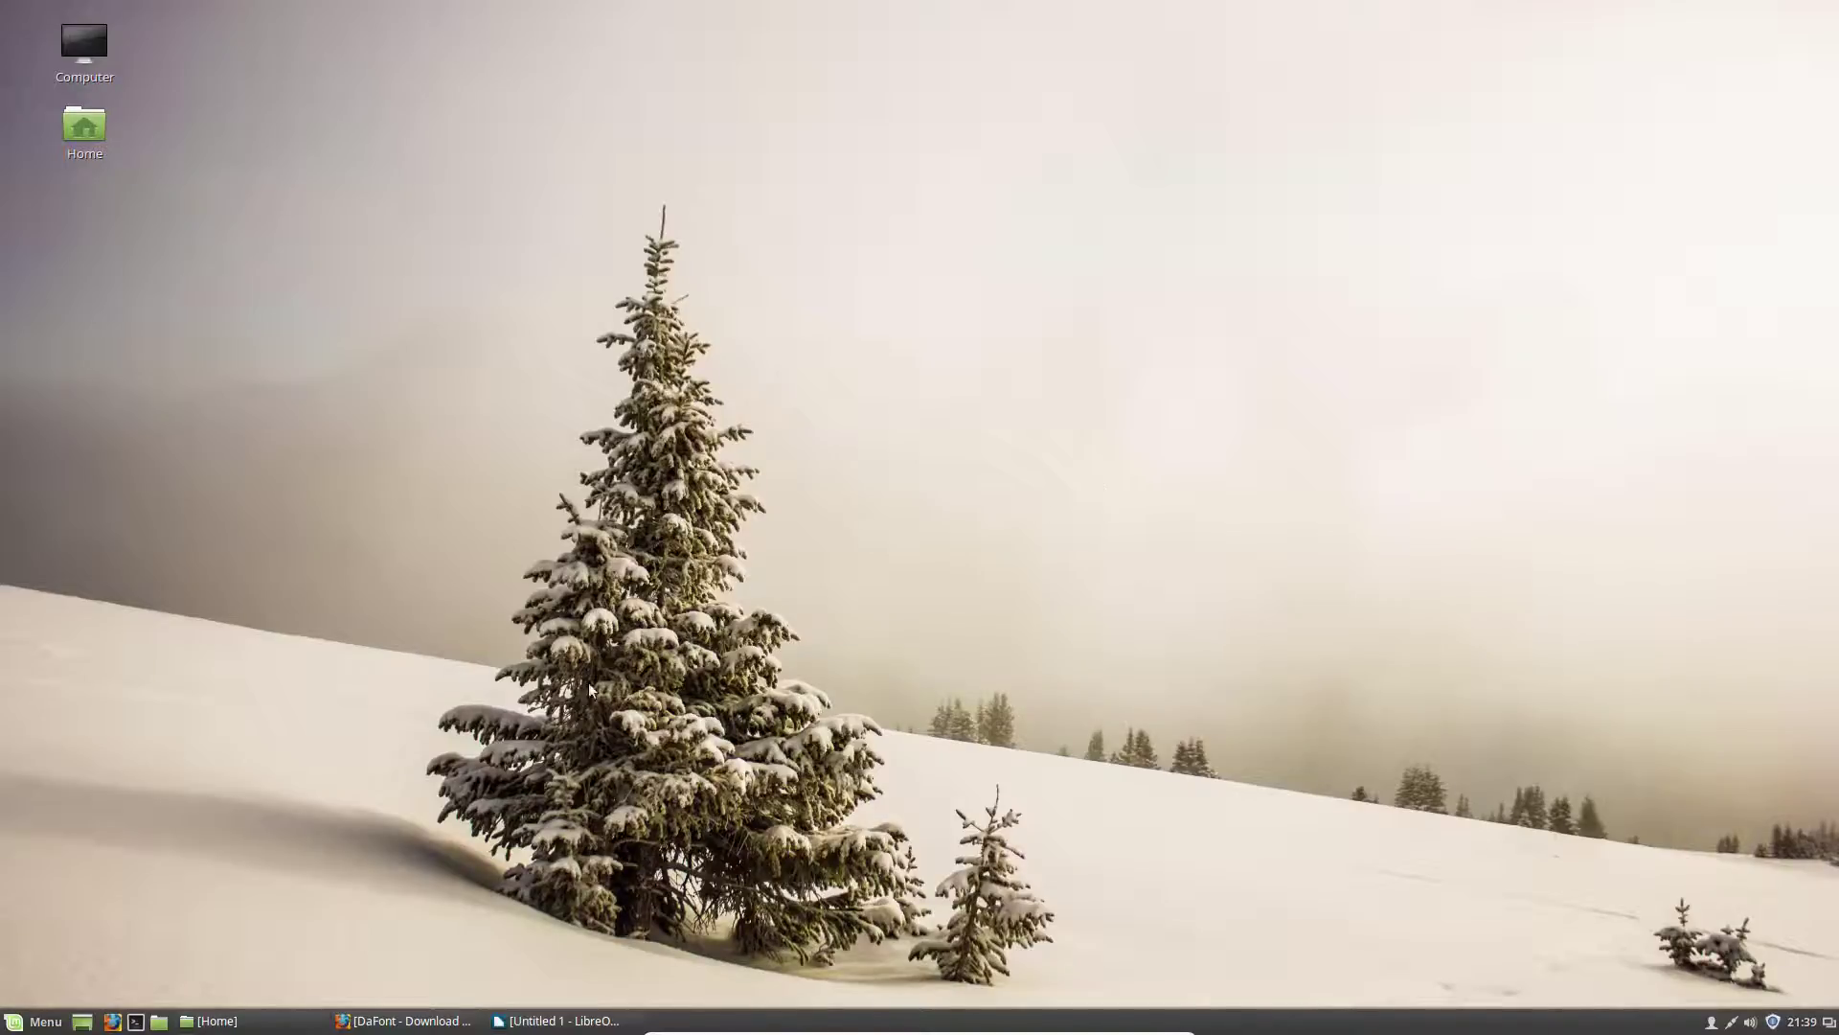
Step: Place two Home folder windows side by side, the original moved to the right
left_click(278, 1021)
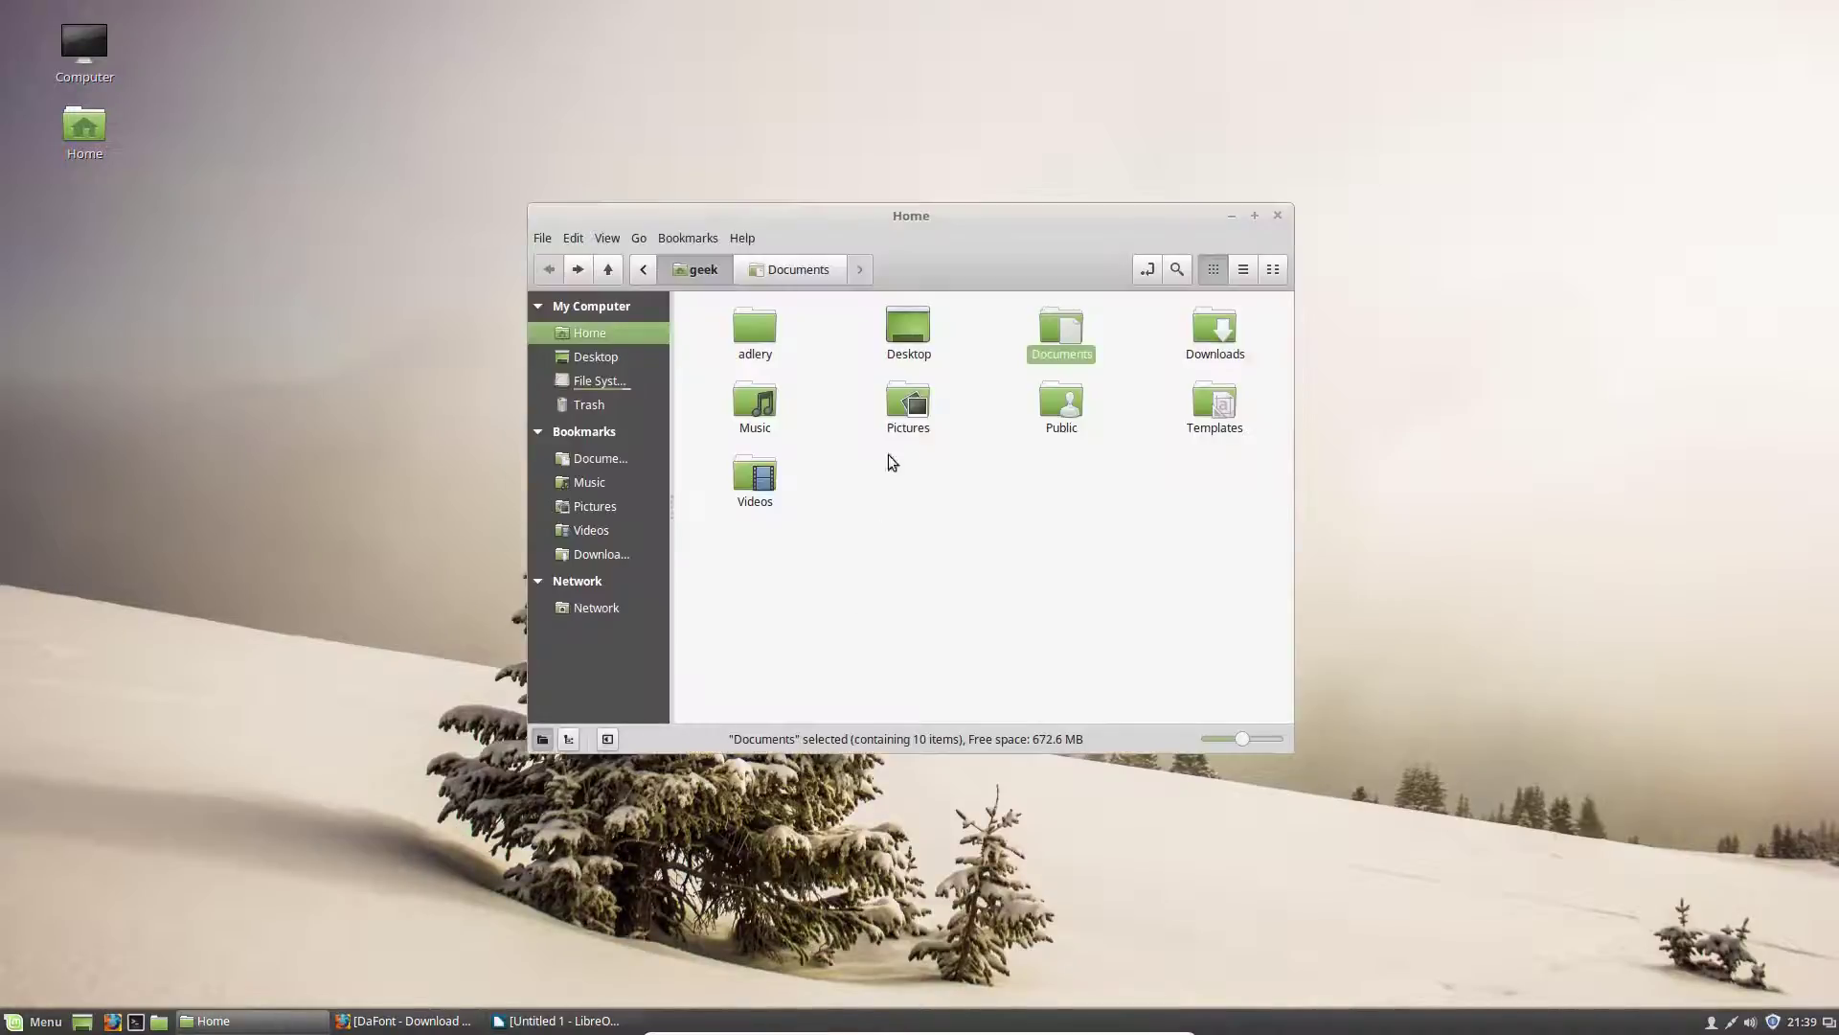
left_click_drag(945, 217, 1362, 240)
left_click(1507, 680)
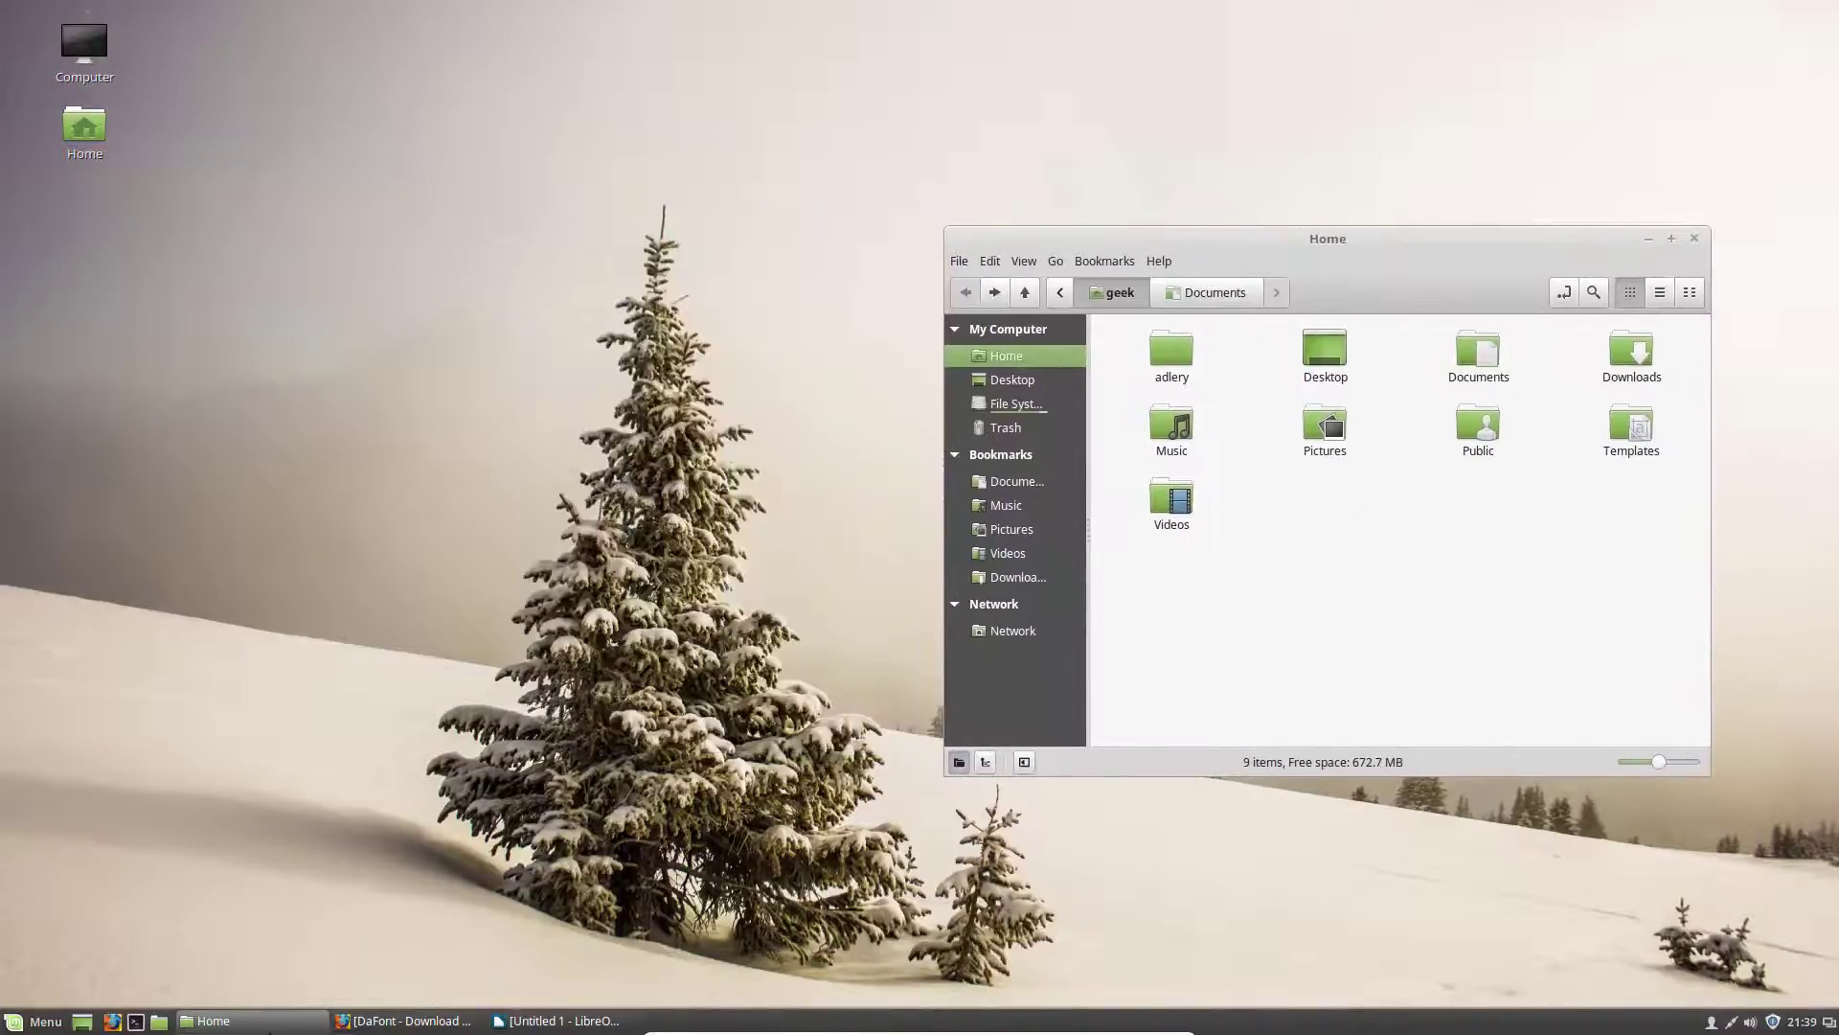
mouse_move(170, 1027)
double_click(101, 142)
left_click_drag(809, 251, 300, 117)
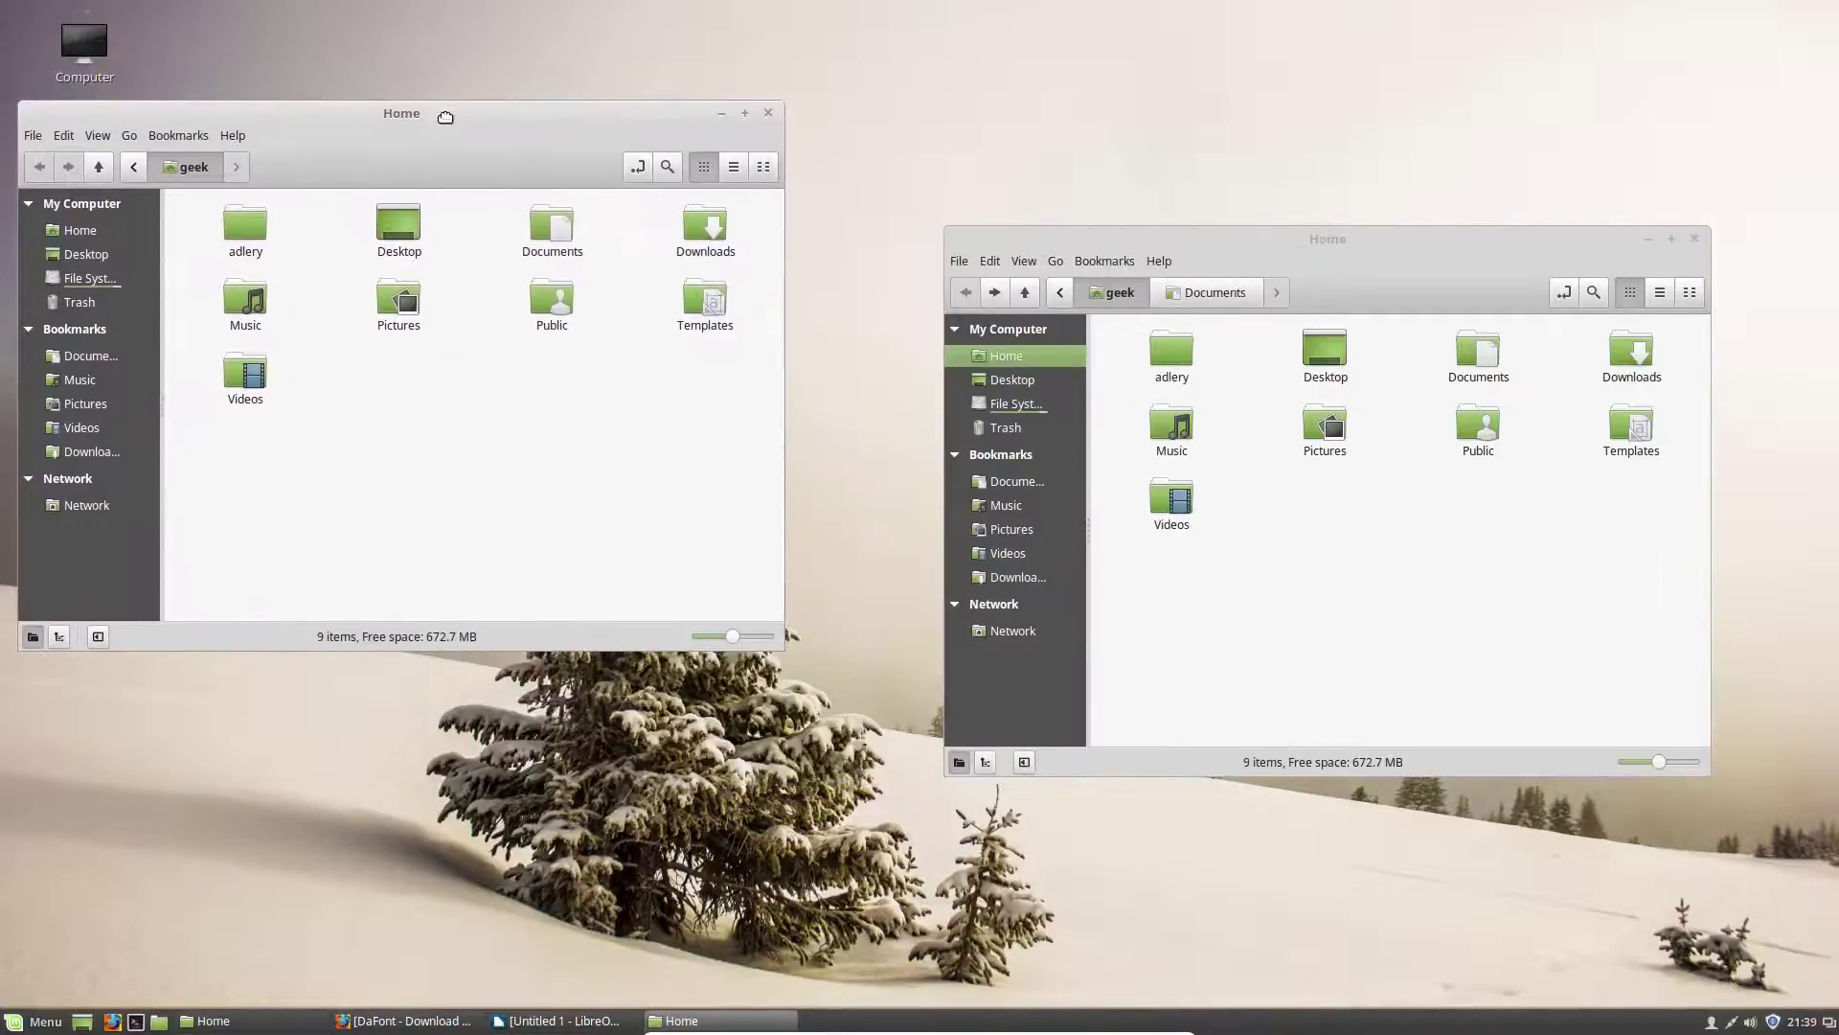
left_click(1350, 241)
left_click(533, 464)
Step: Navigate the left window from File System through usr and share to fonts
left_click(92, 278)
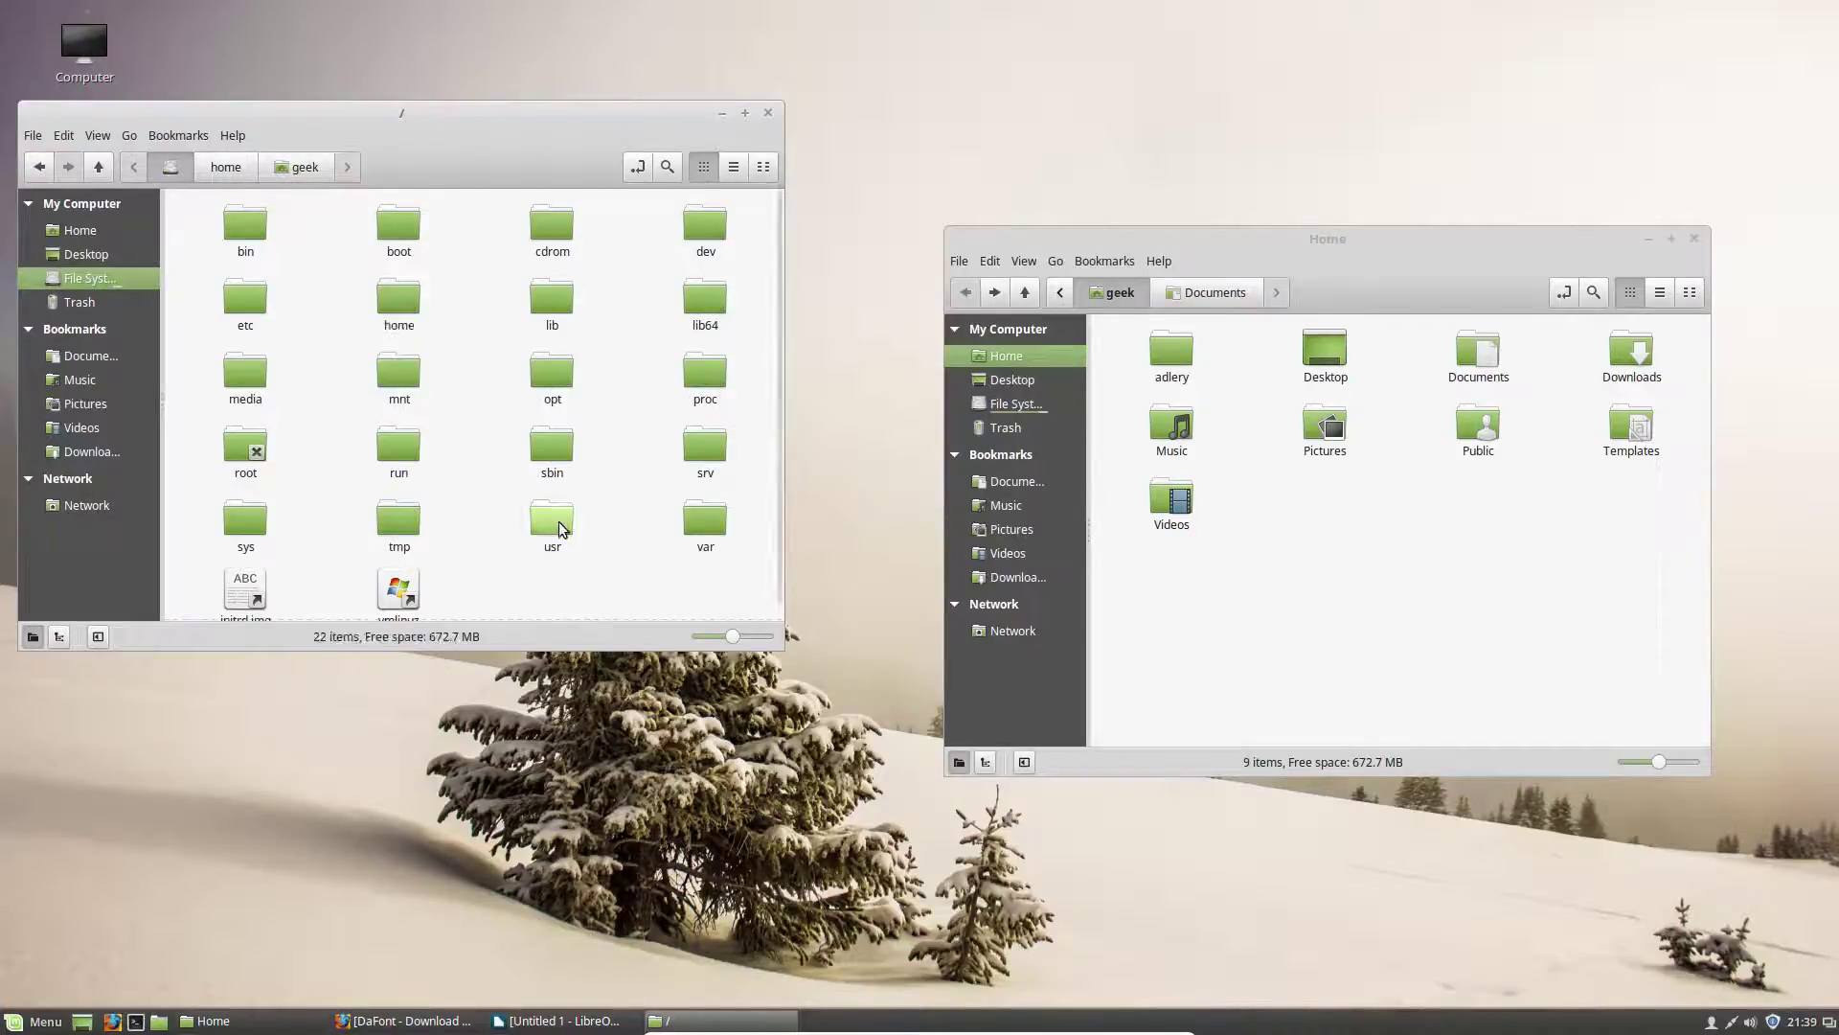
double_click(553, 522)
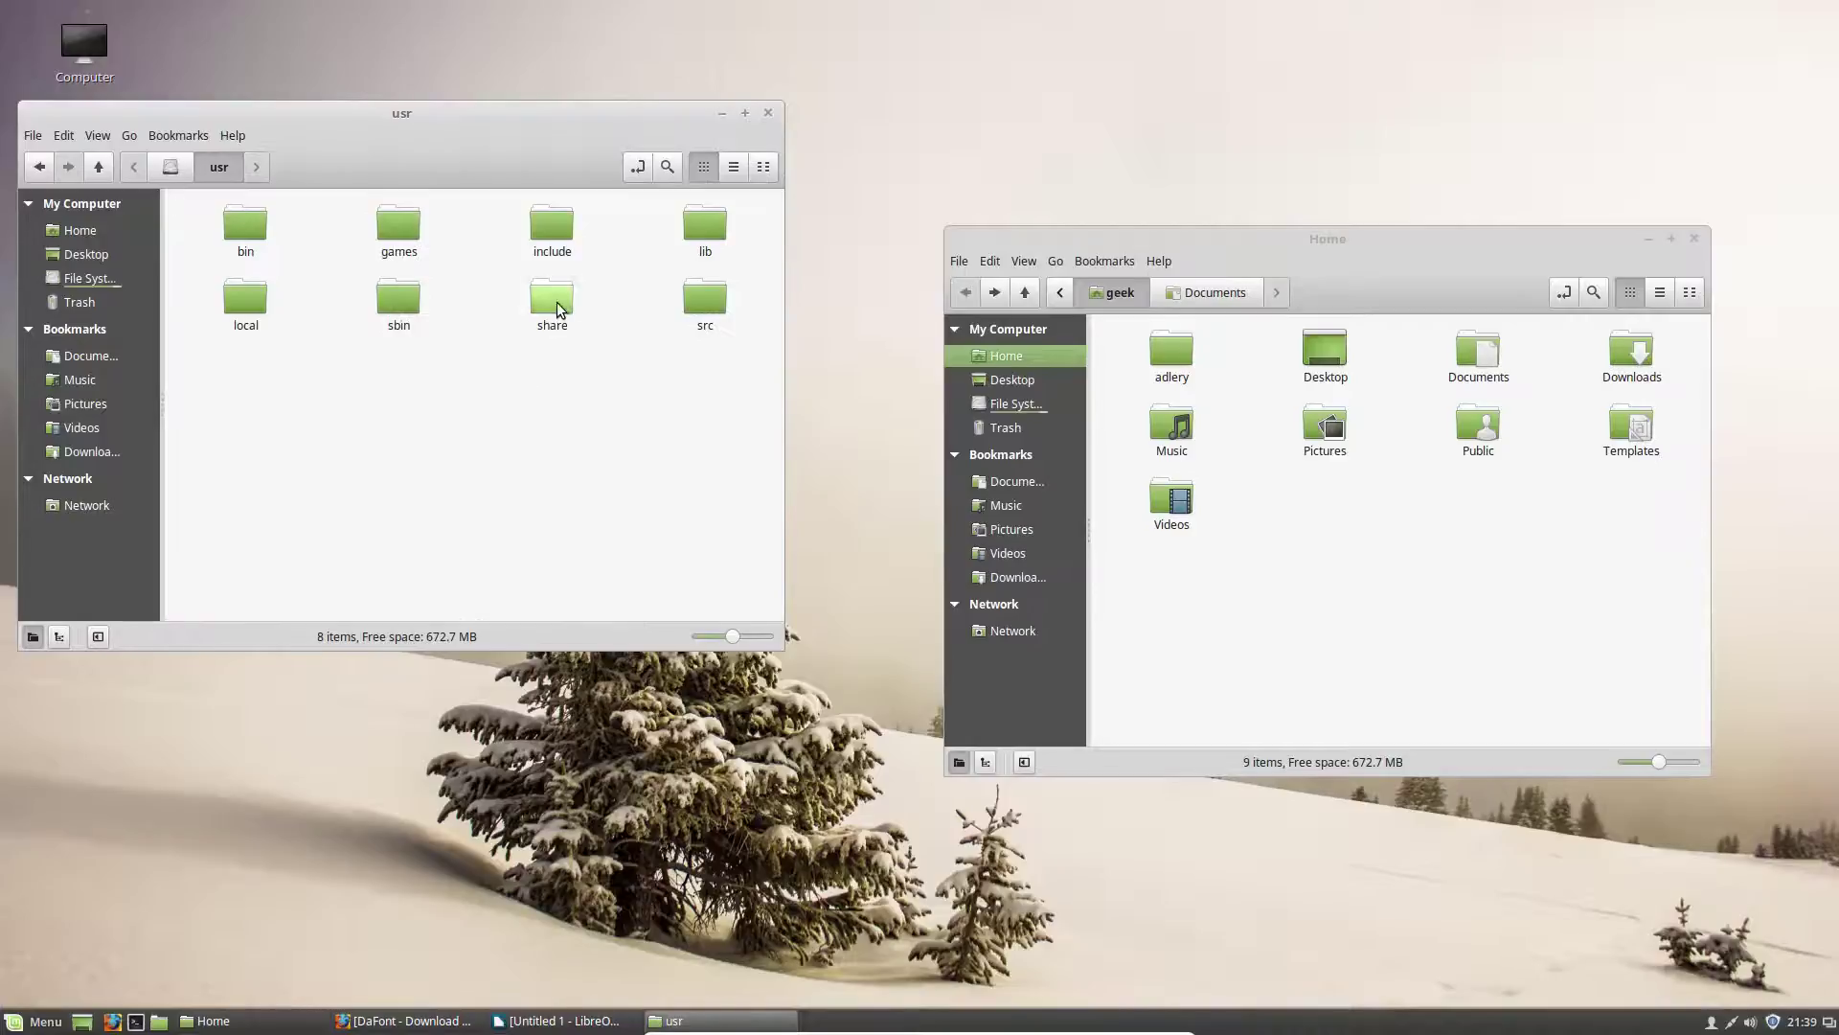
double_click(560, 309)
scroll(642, 427, "down", 10)
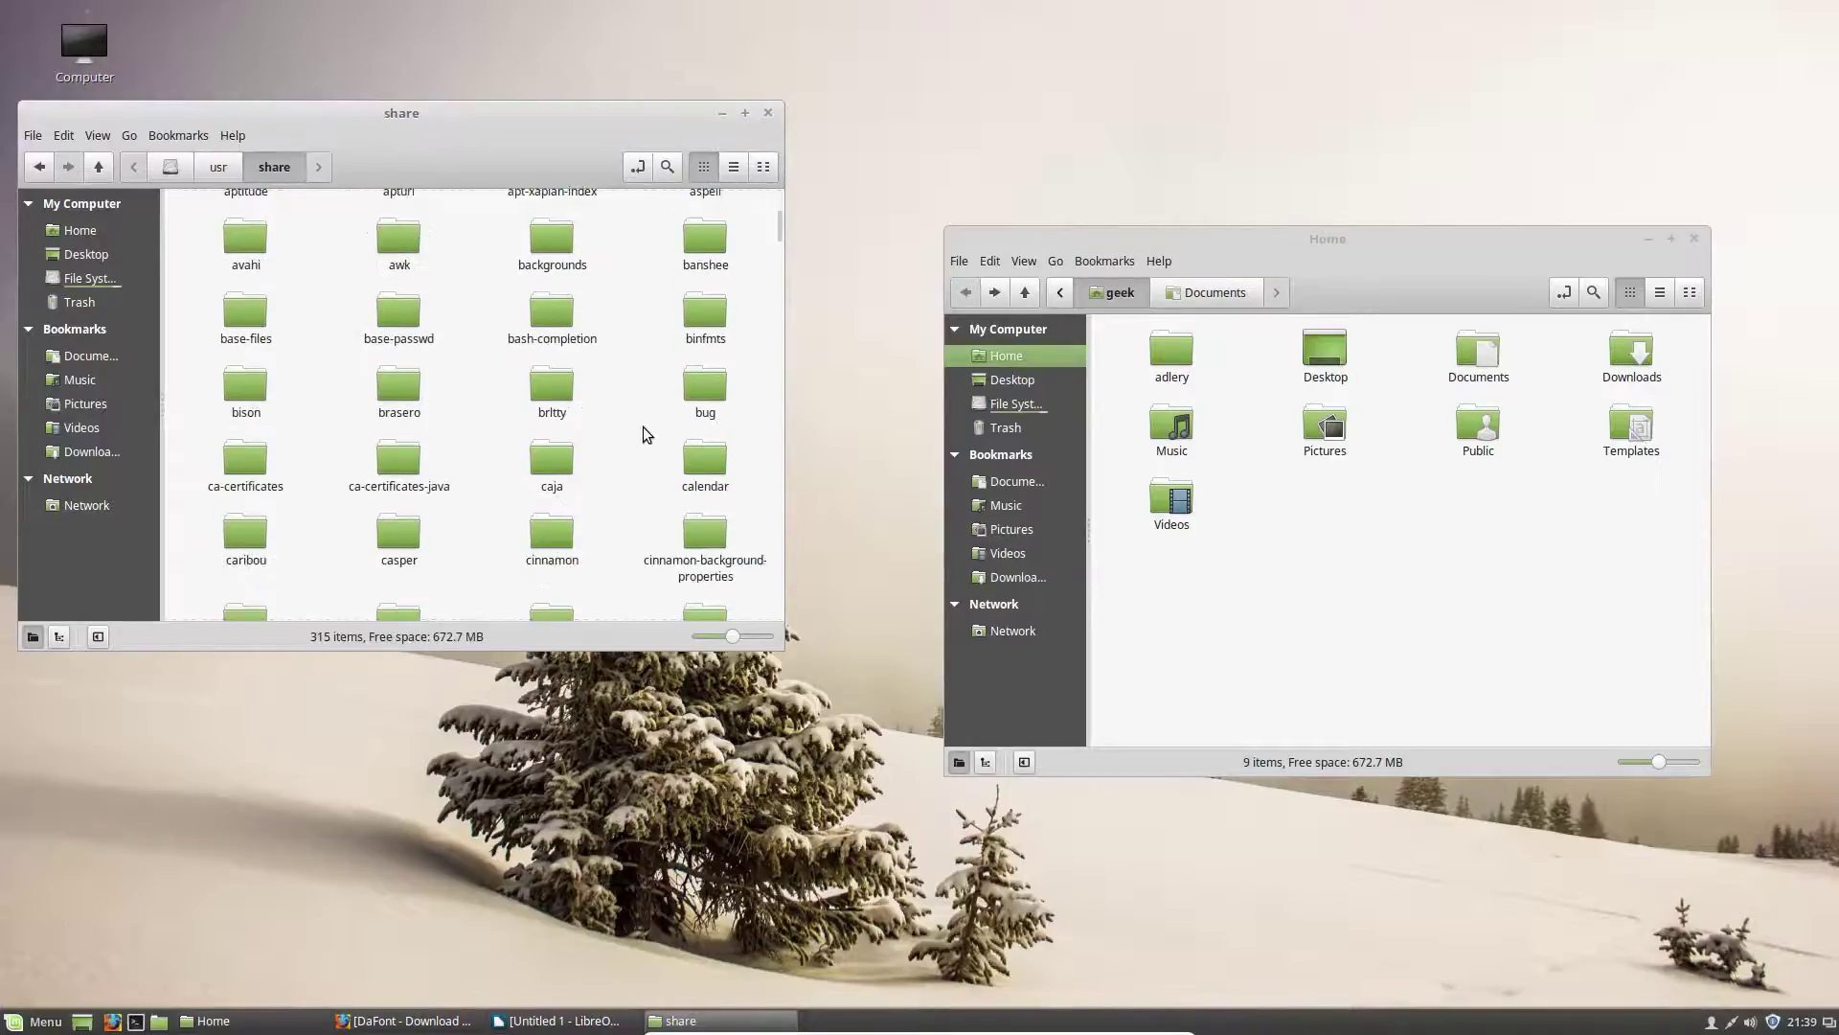
scroll(642, 423, "down", 15)
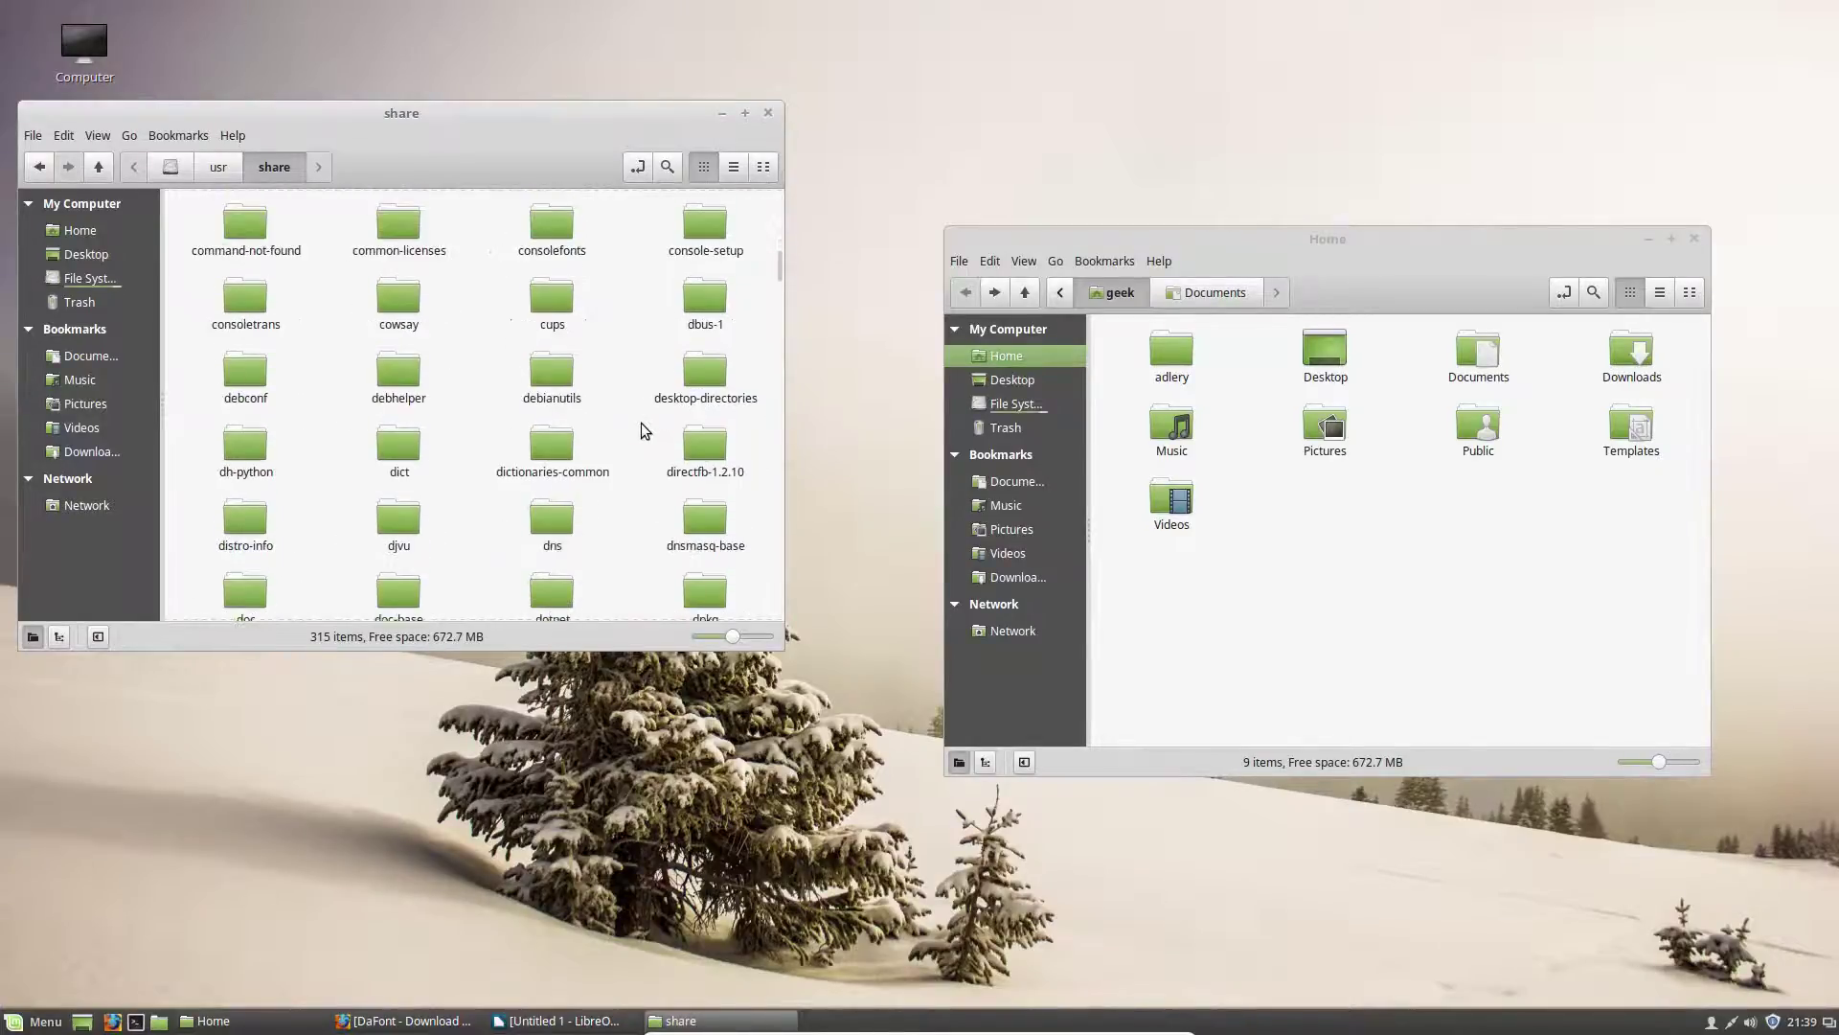
scroll(641, 422, "down", 3)
double_click(394, 469)
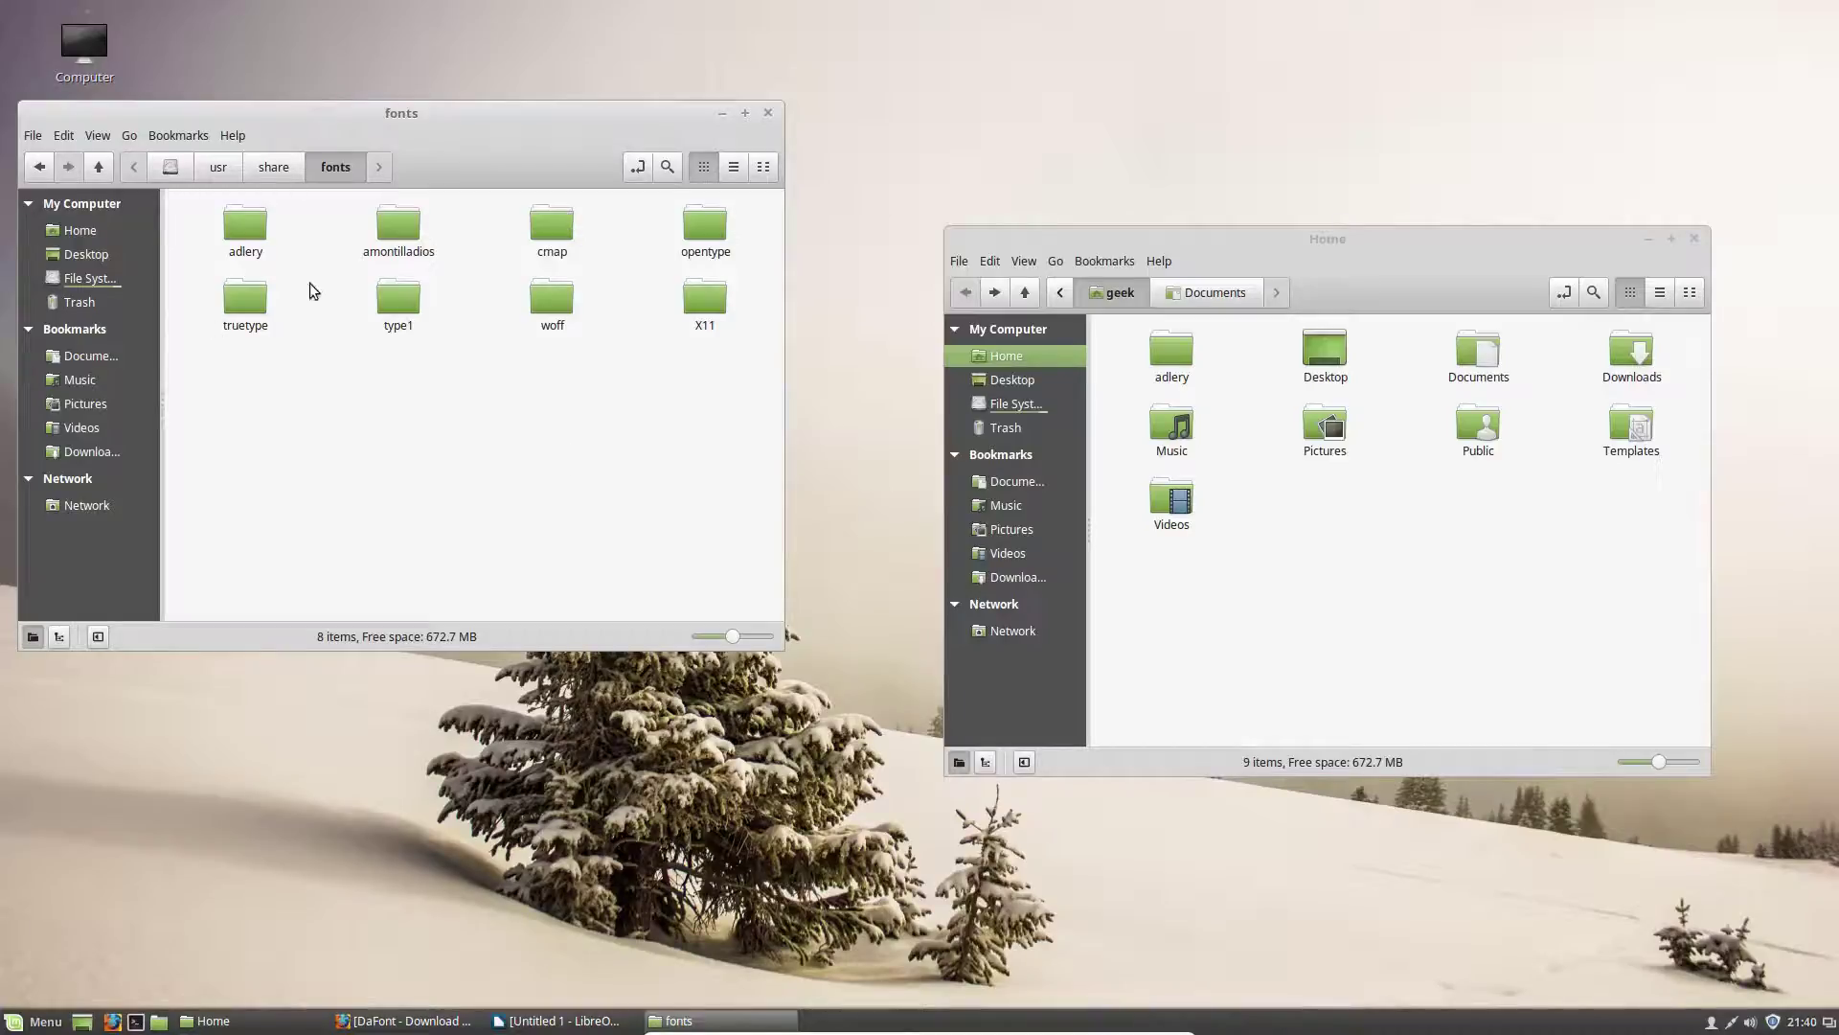
Step: Minimize the fonts window and show hidden files in the Home window
left_click(1515, 630)
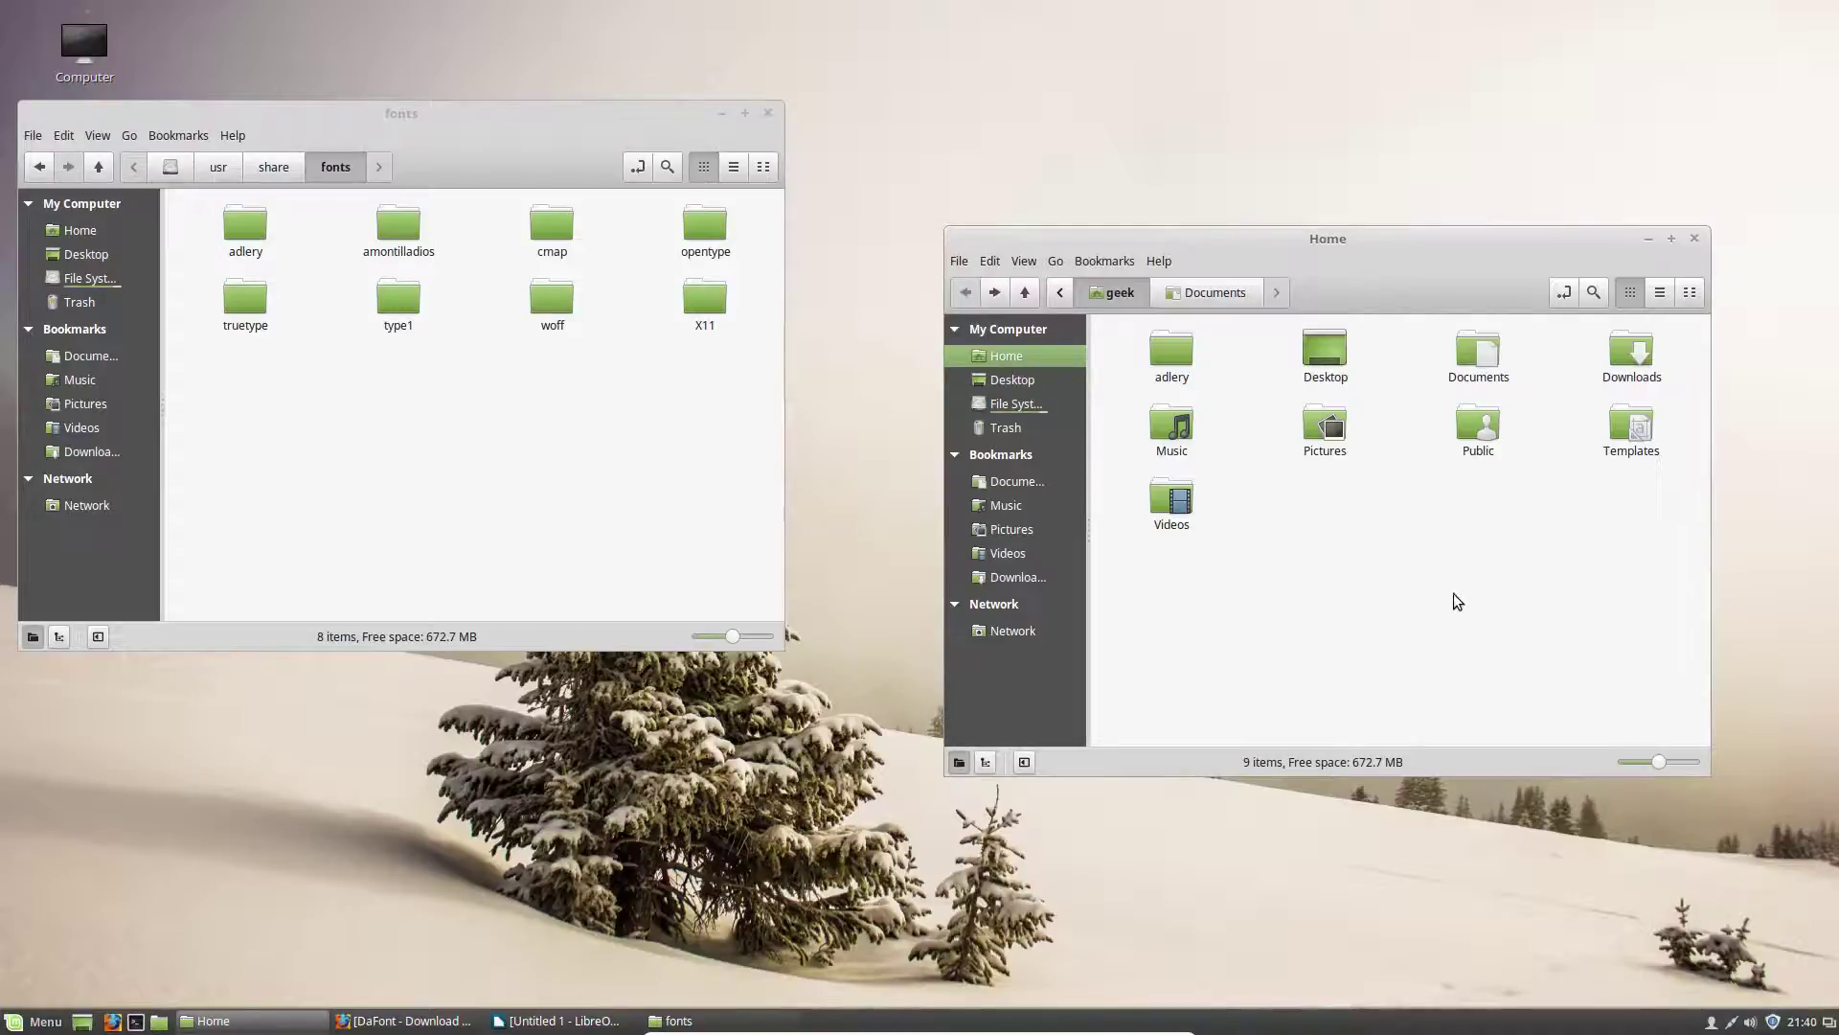
left_click(723, 114)
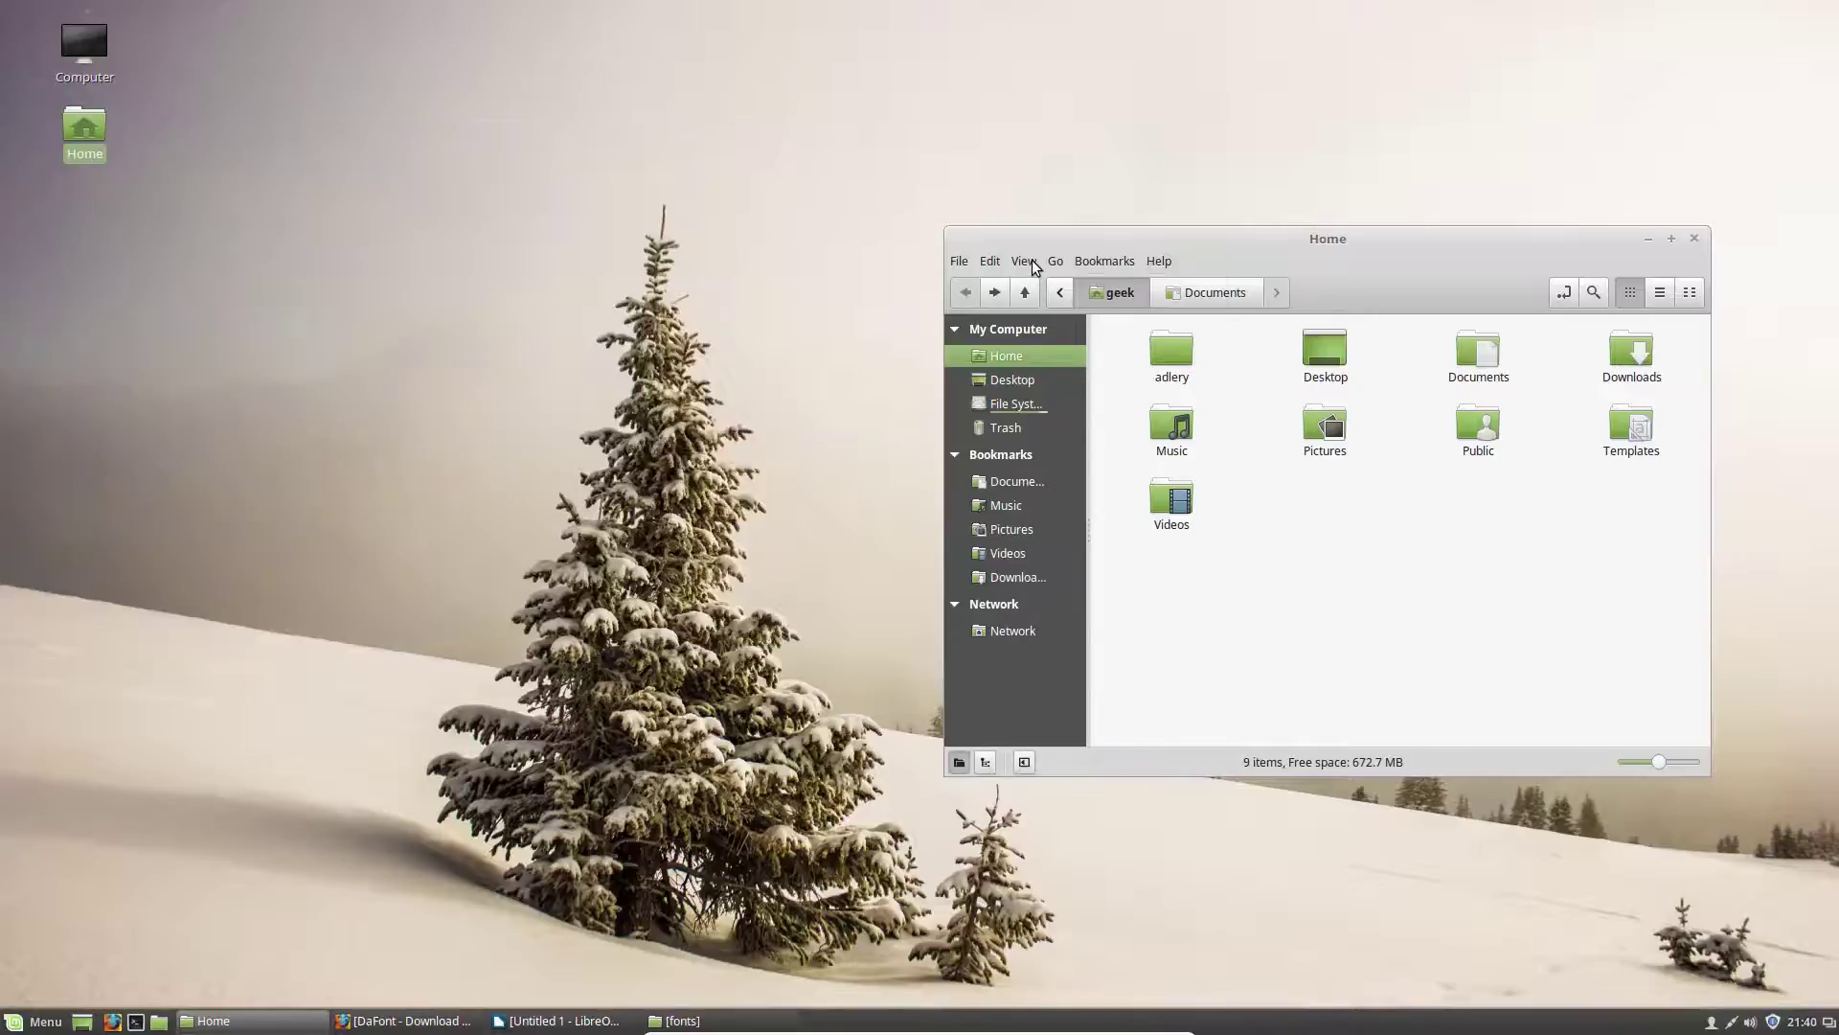
left_click(1025, 262)
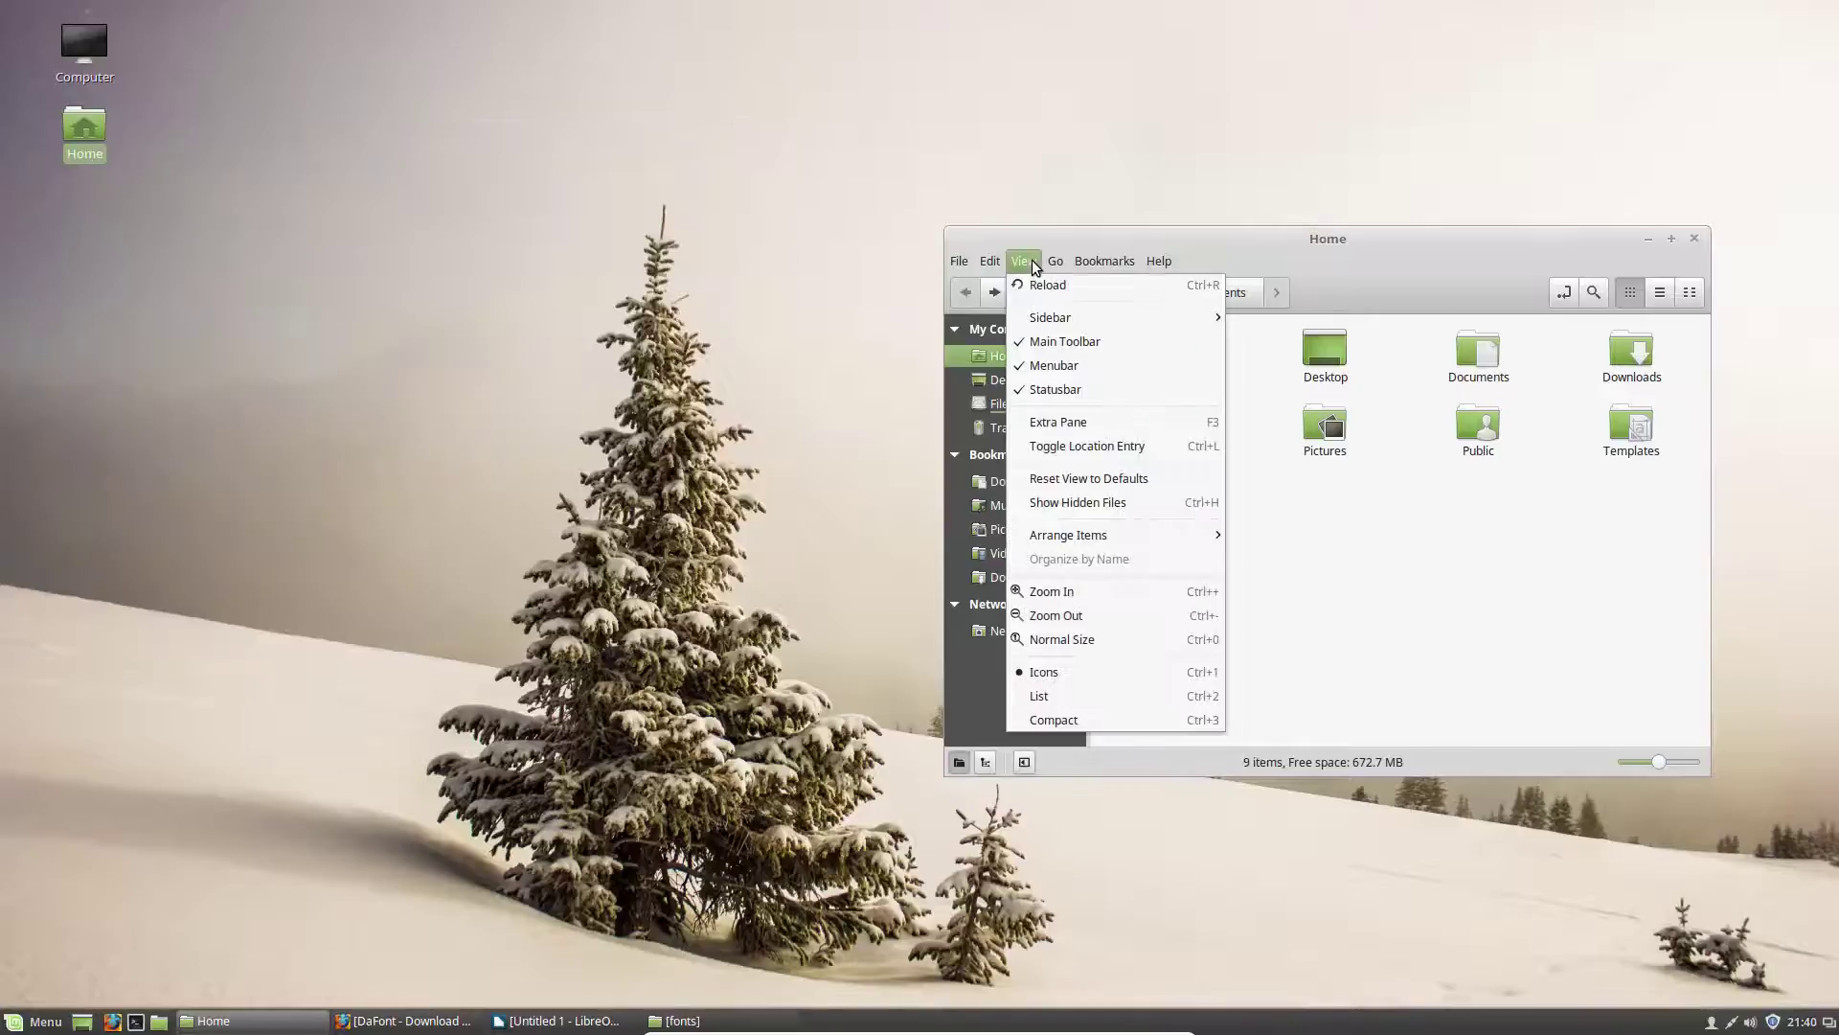
left_click(1096, 500)
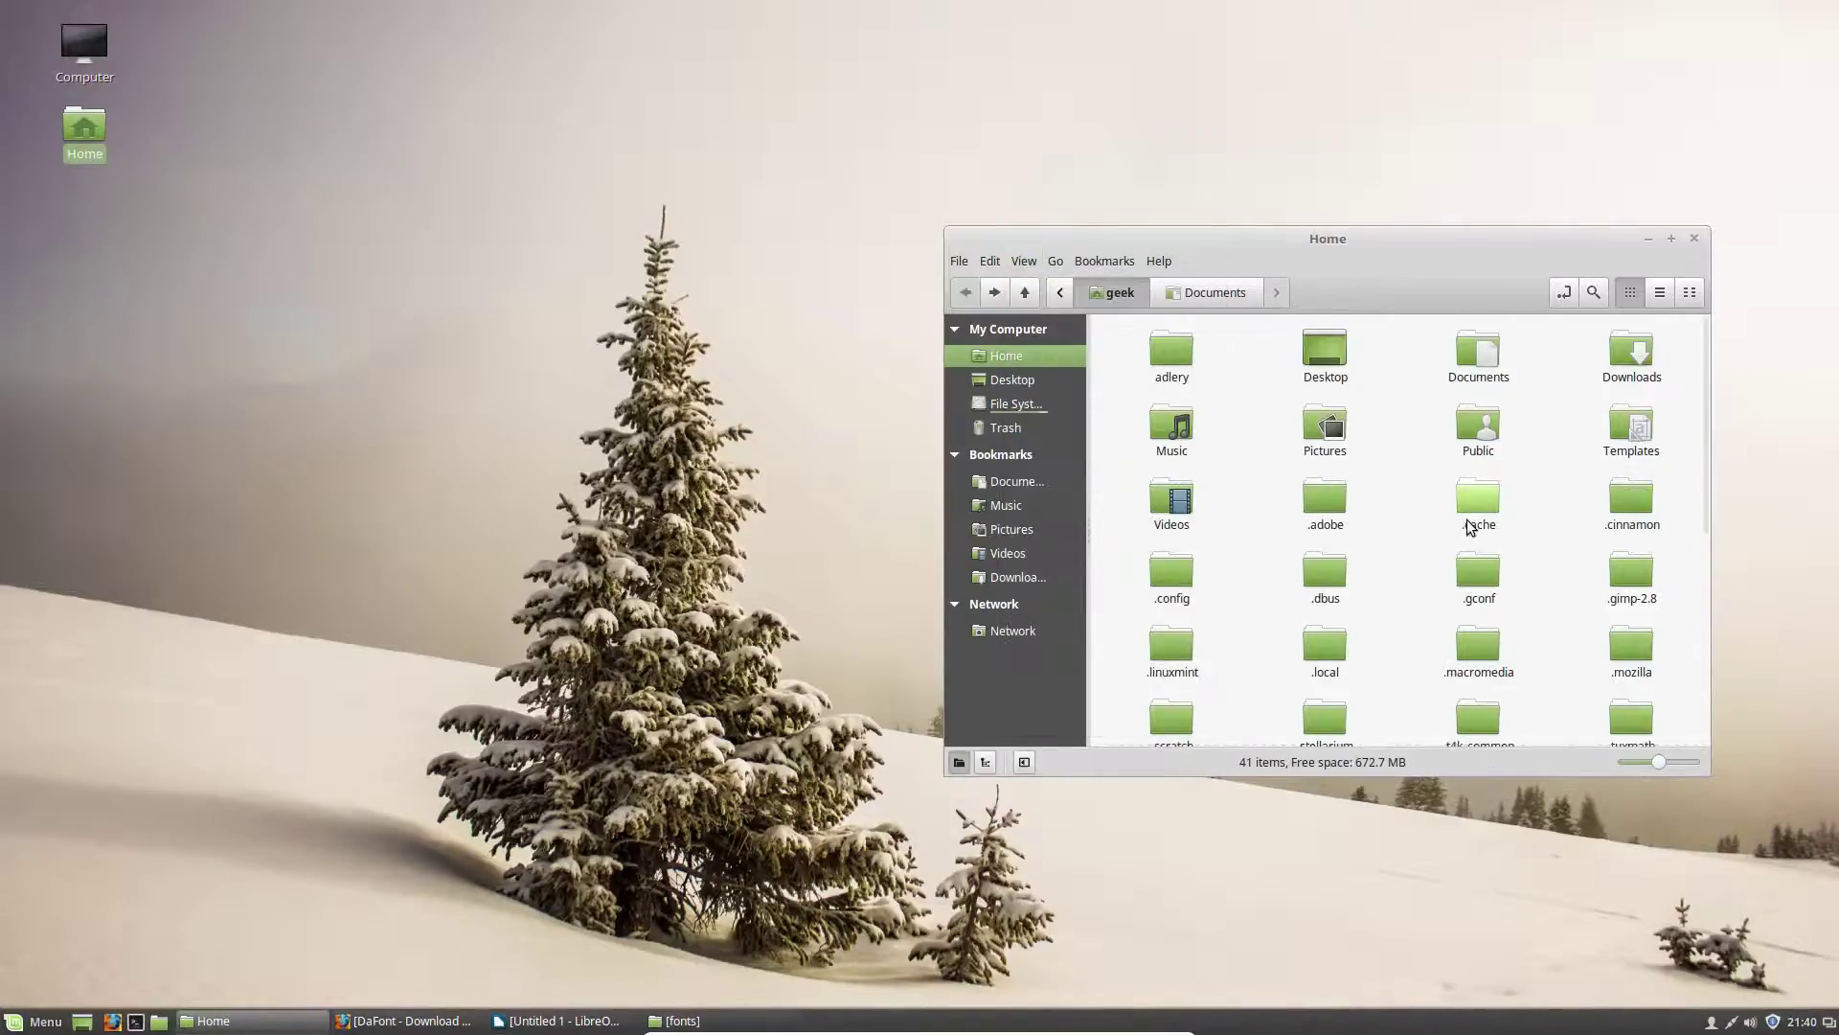
Step: Open the hidden .gimp-2.8 folder and its empty fonts subfolder
scroll(1365, 502, "down", 1)
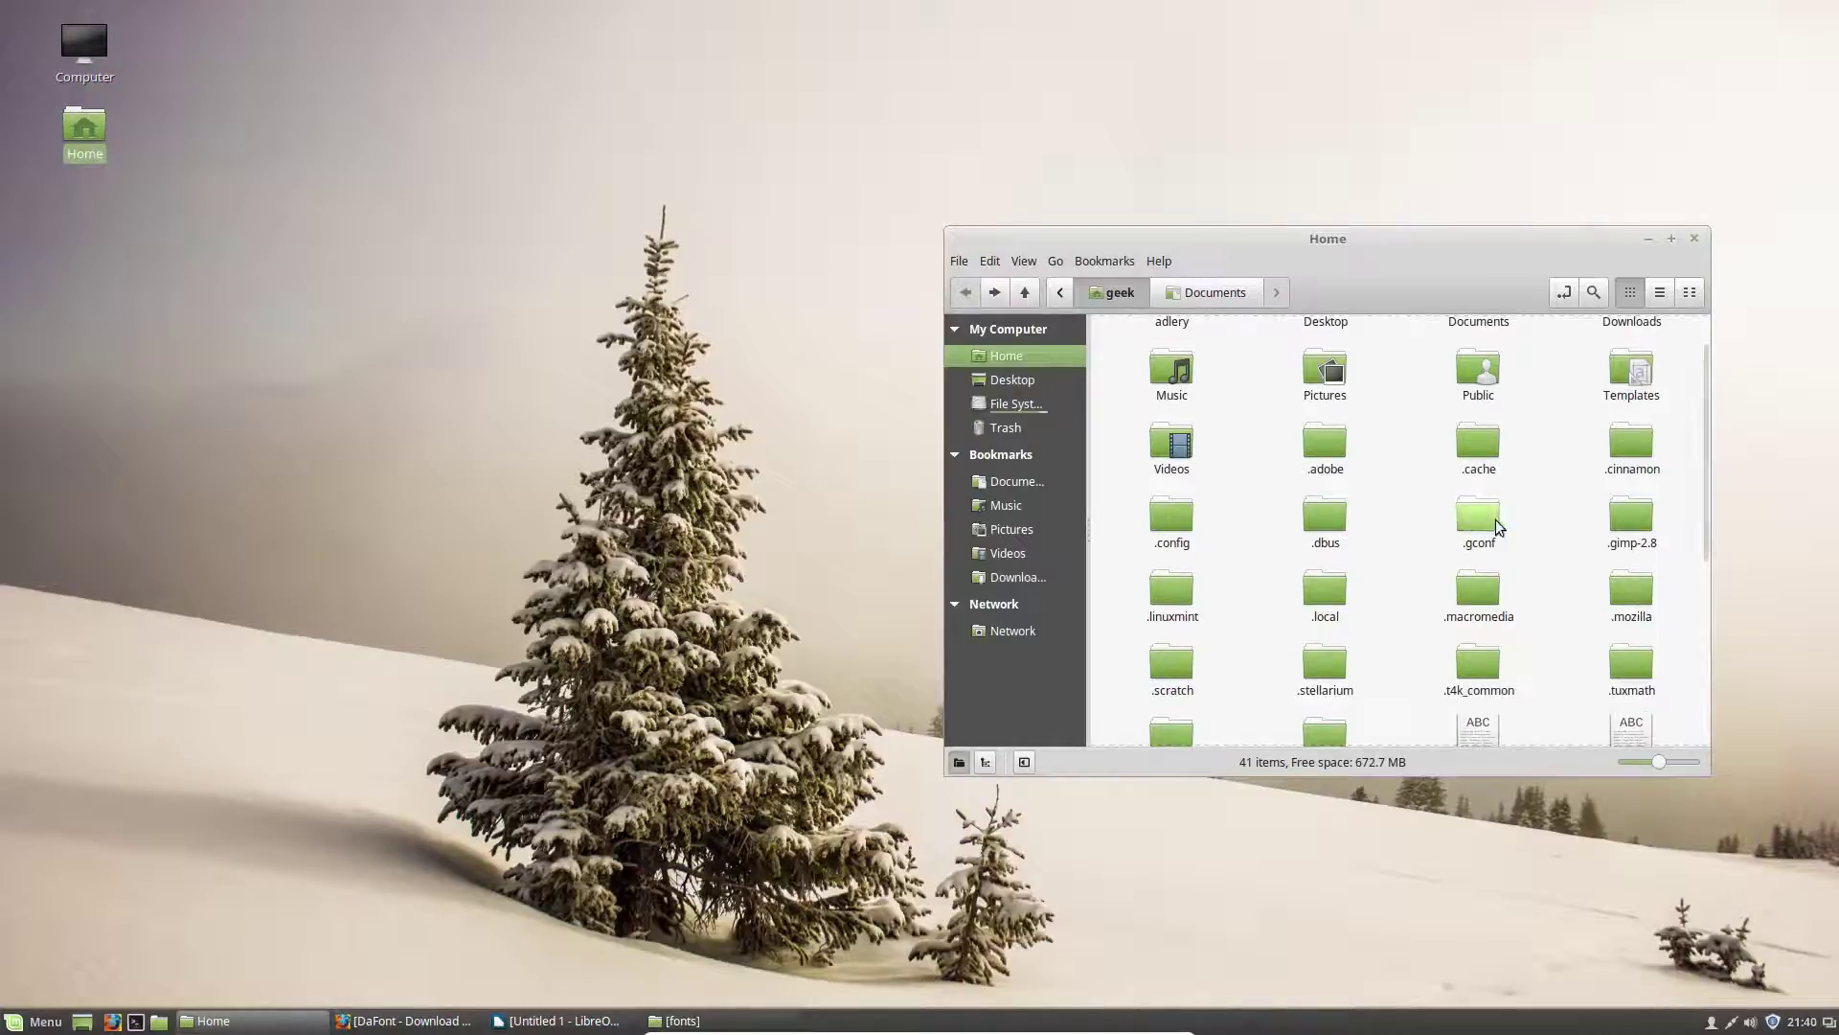
scroll(1523, 510, "down", 2)
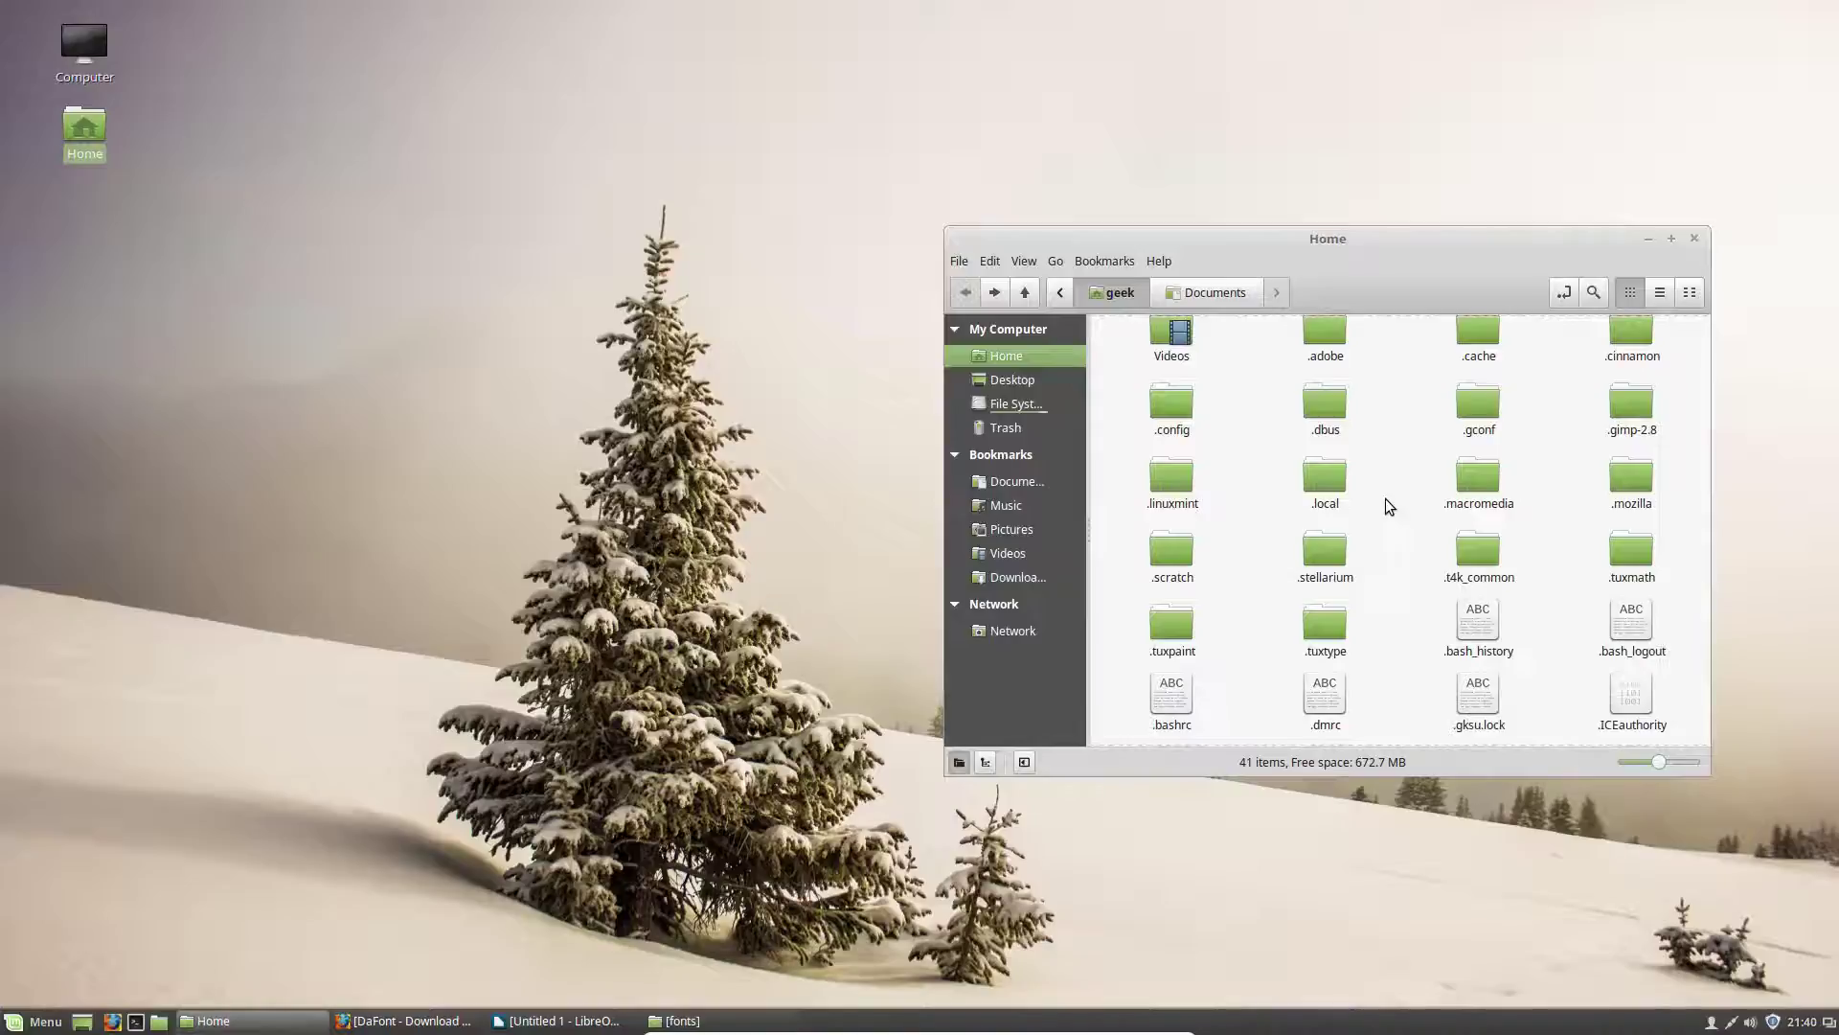
scroll(1390, 505, "up", 1)
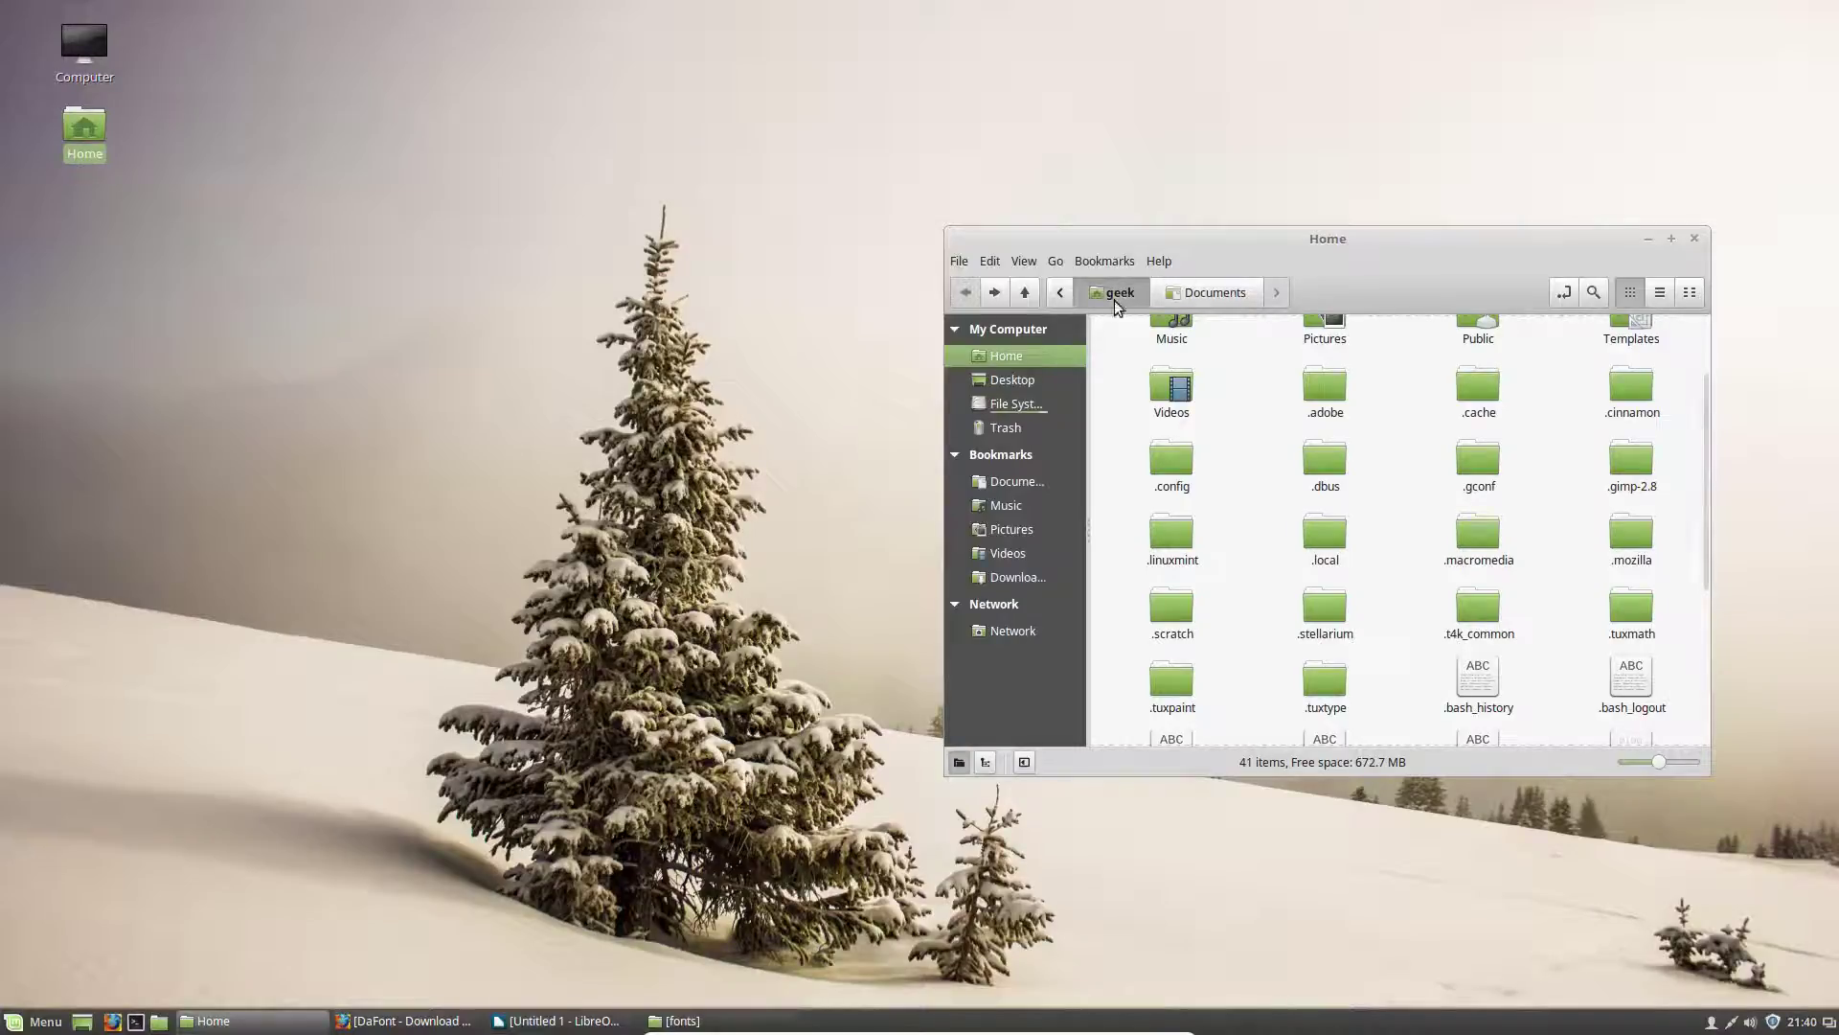
left_click(1632, 474)
double_click(1632, 474)
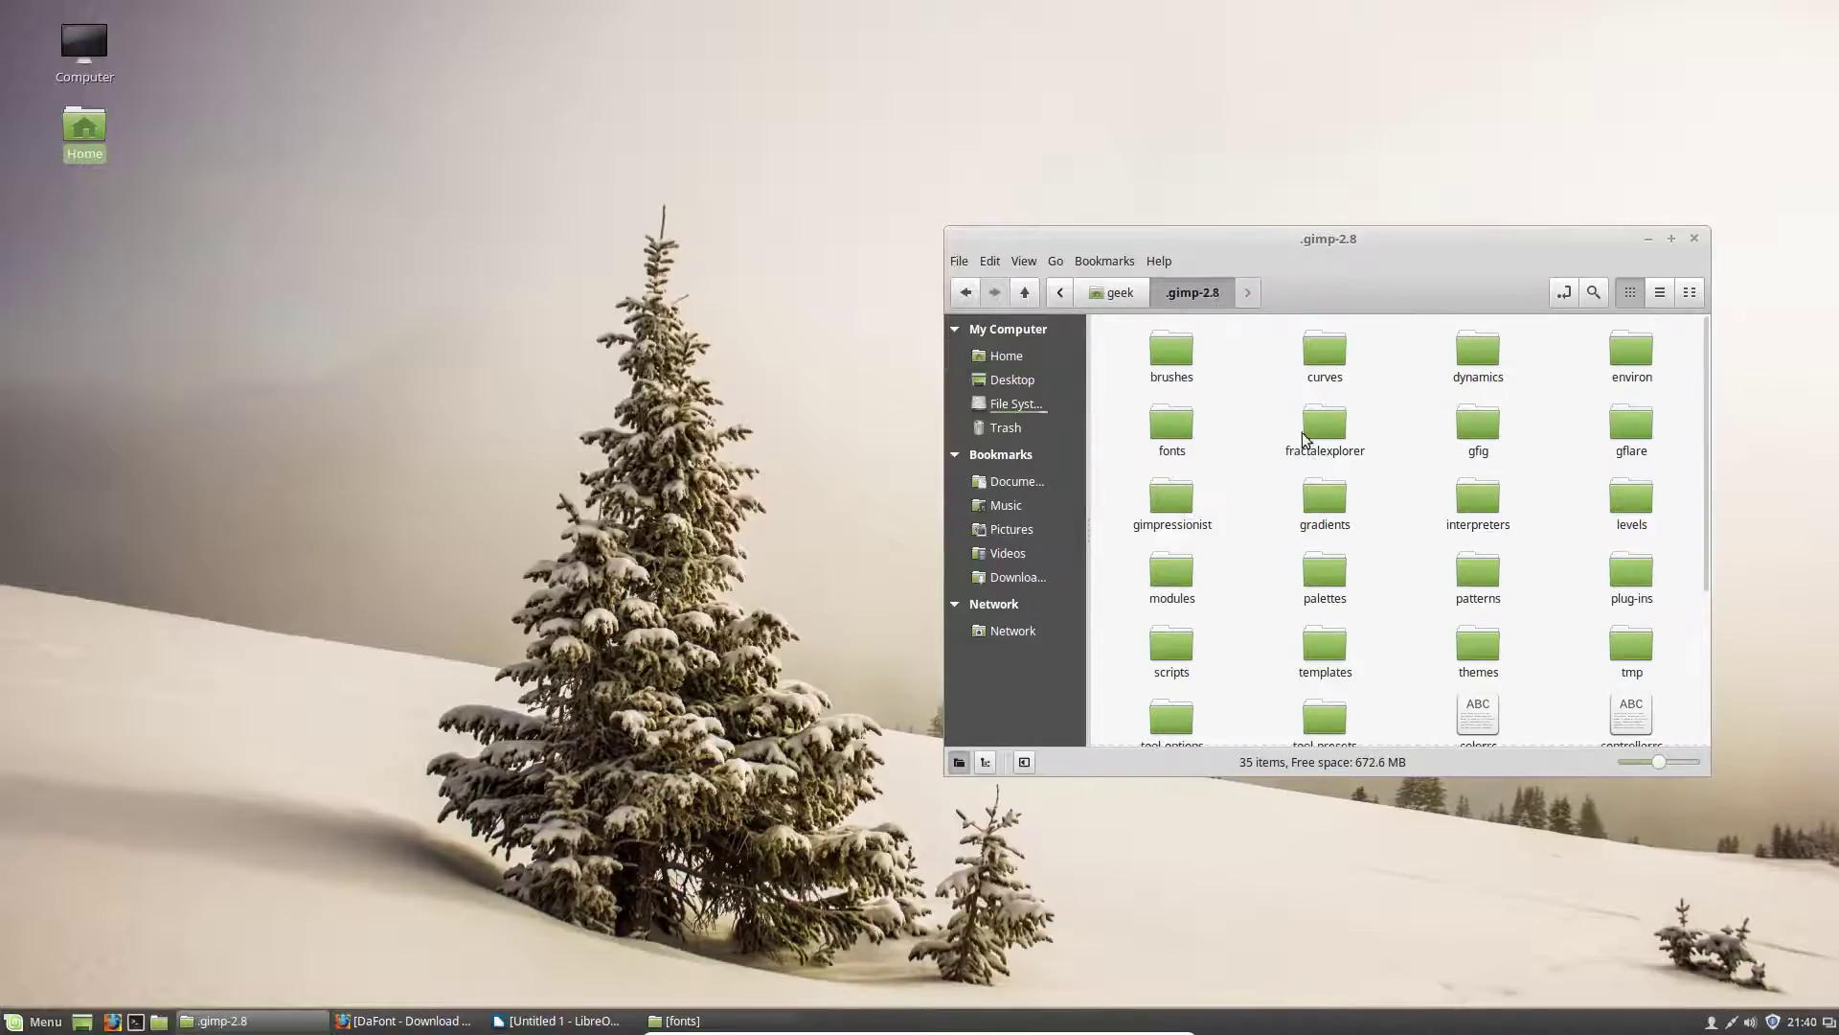
double_click(1172, 421)
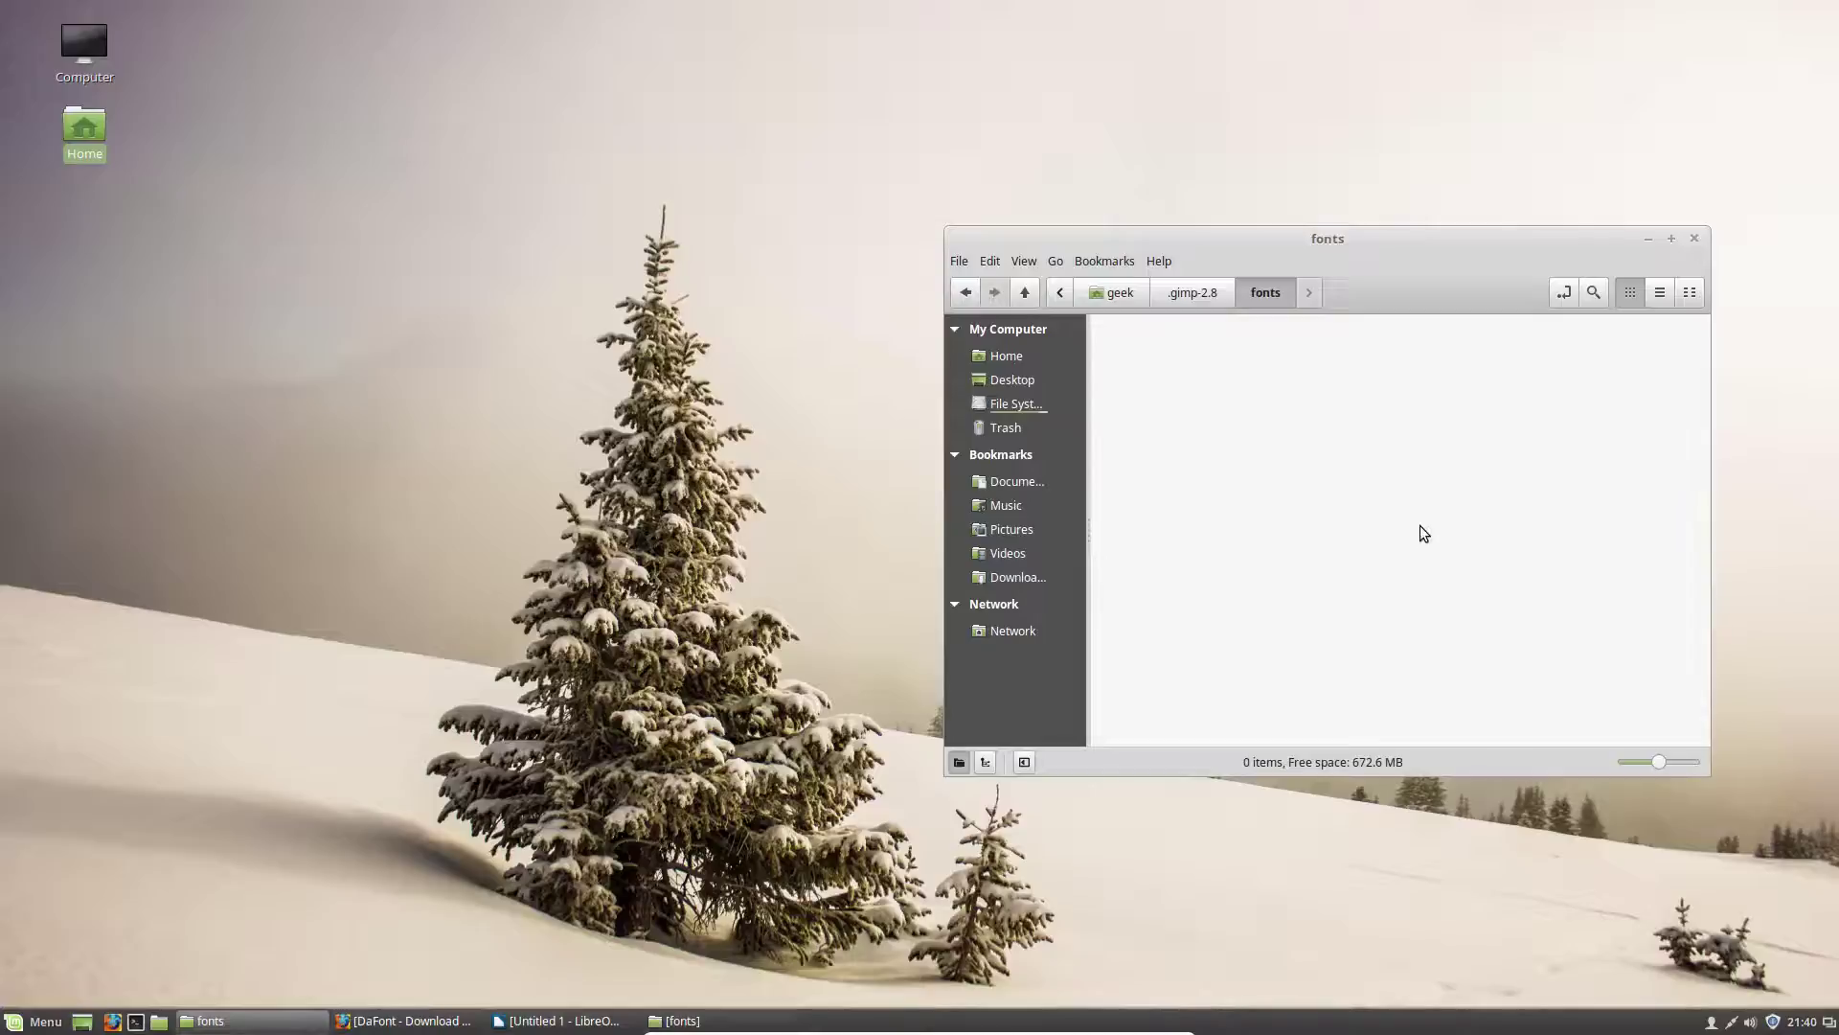
Step: Return the Home window to the home folder with .gimp-2.8 deselected
left_click(1116, 292)
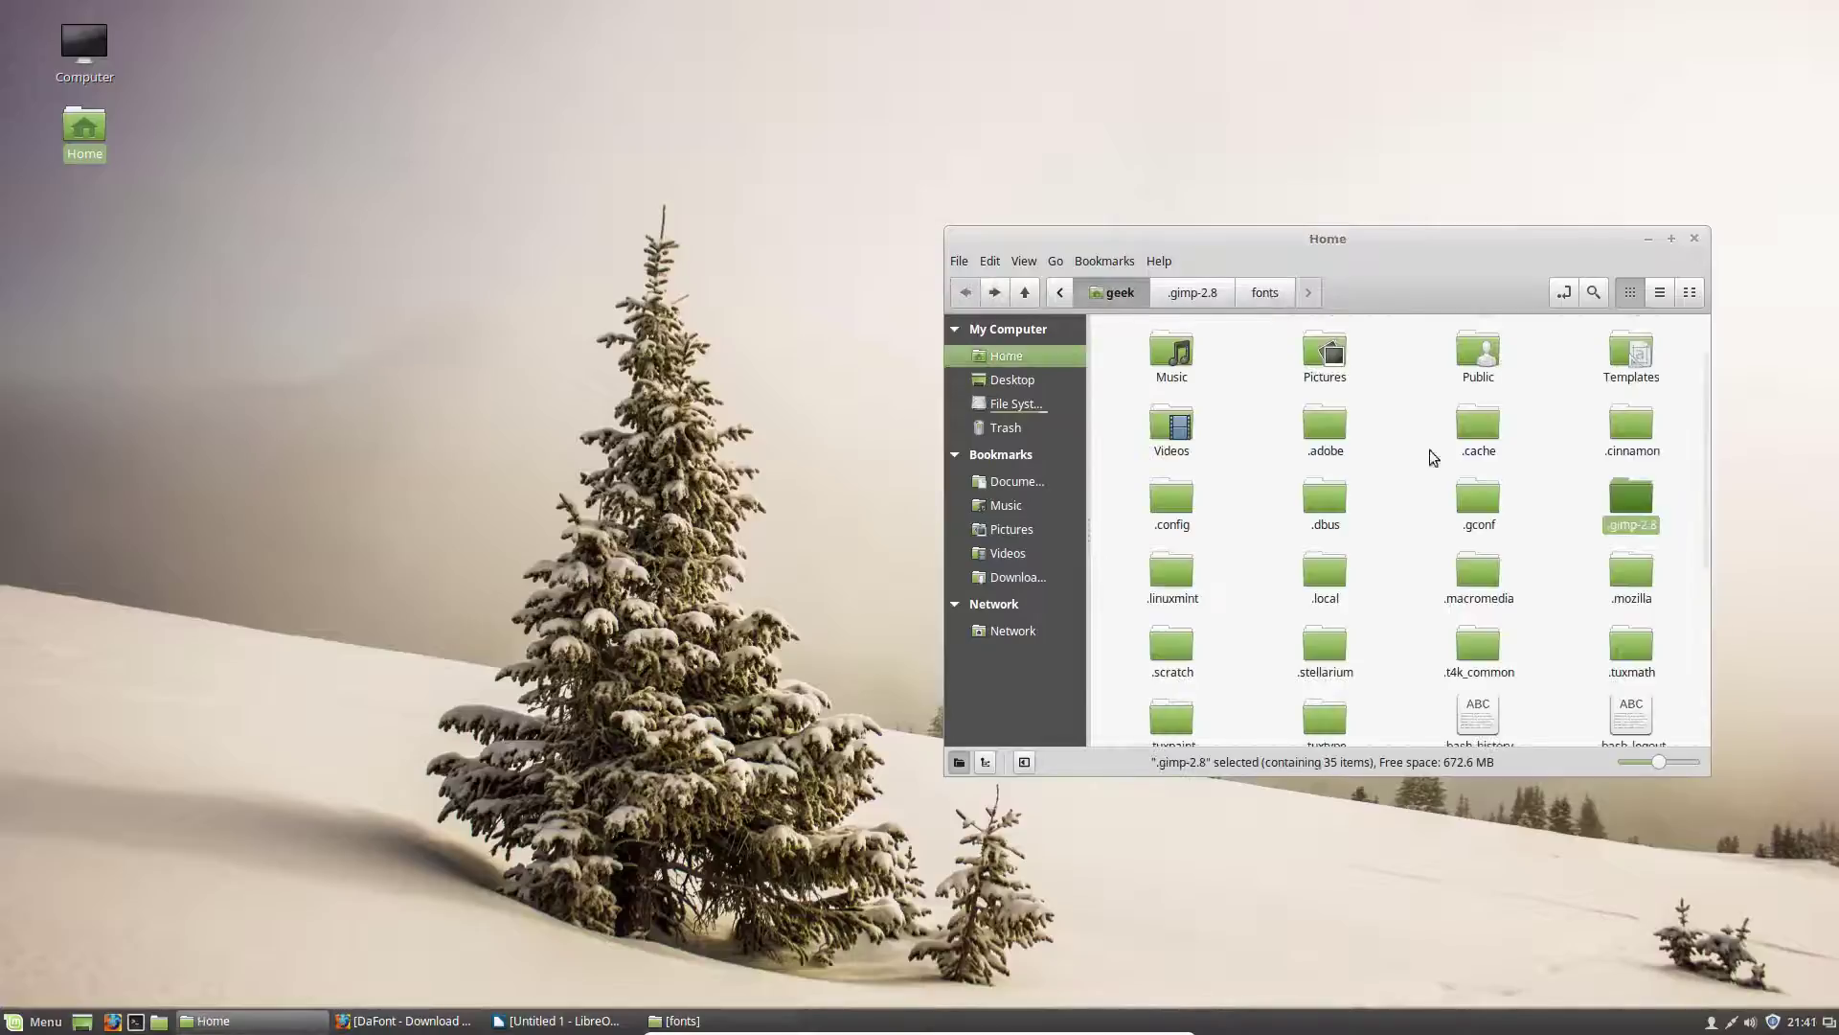
left_click(1578, 556)
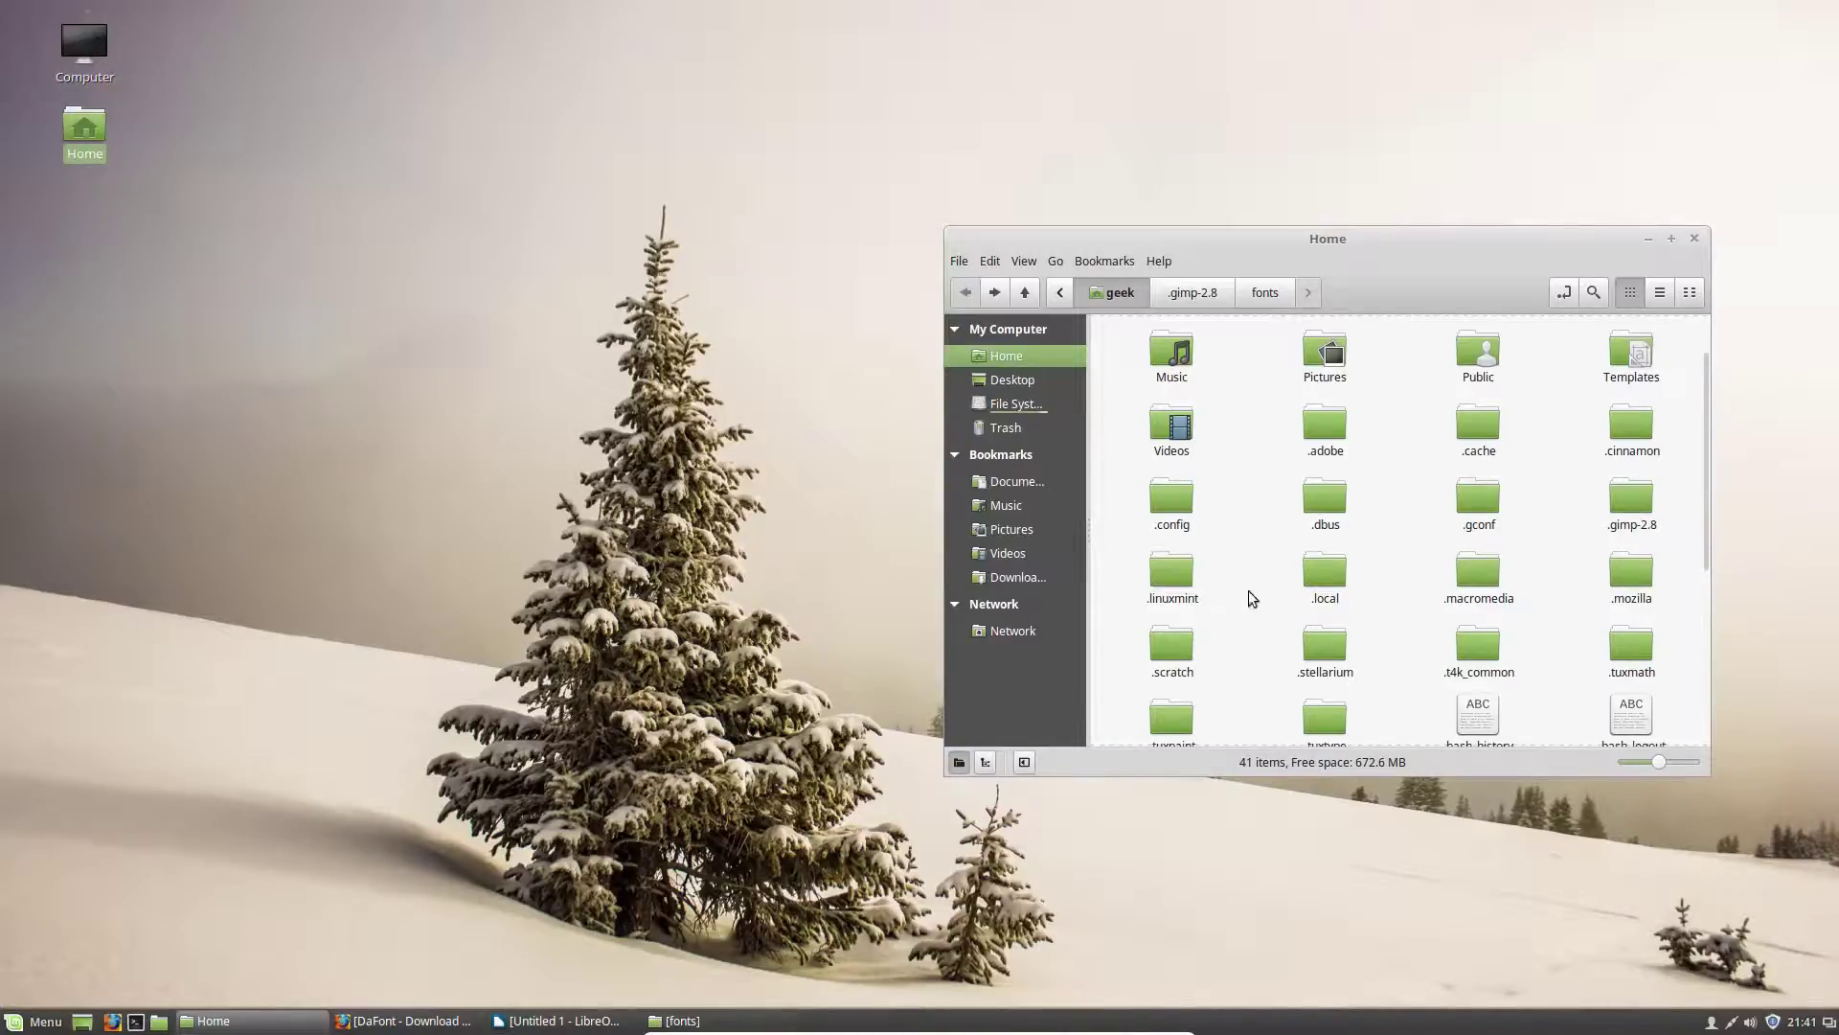
scroll(1427, 542, "up", 1)
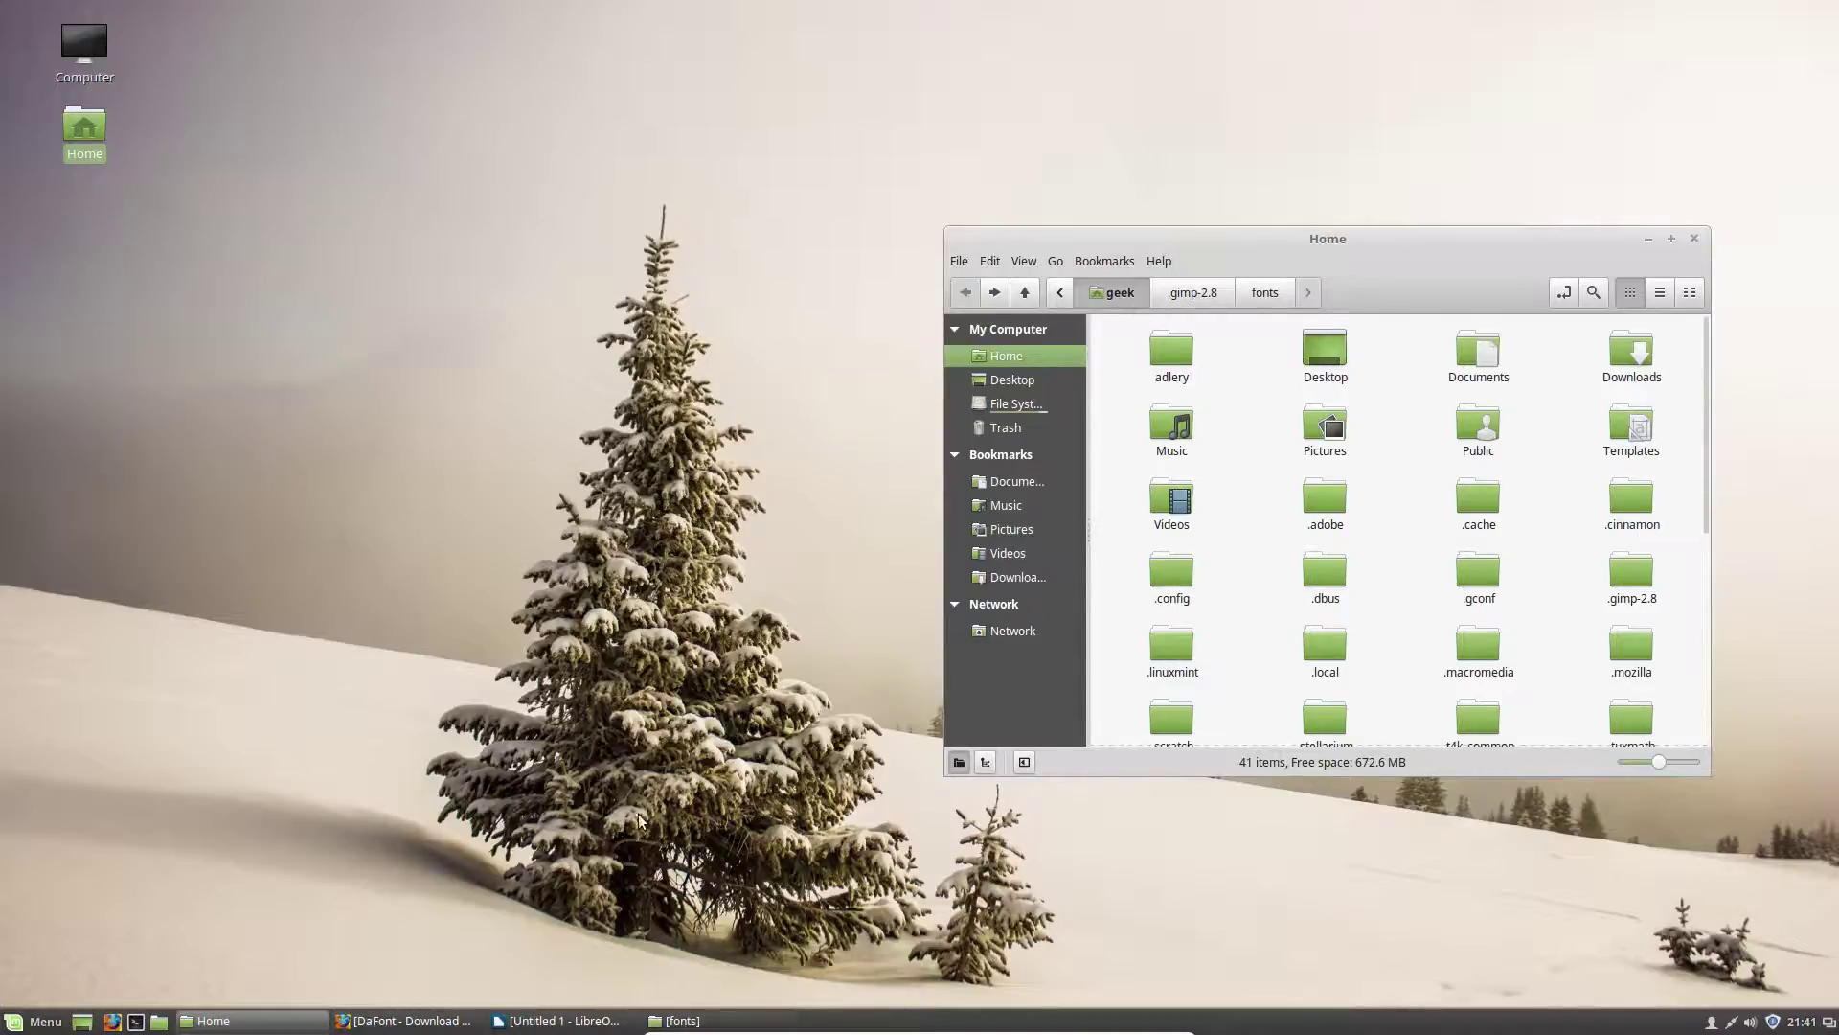
left_click(276, 1023)
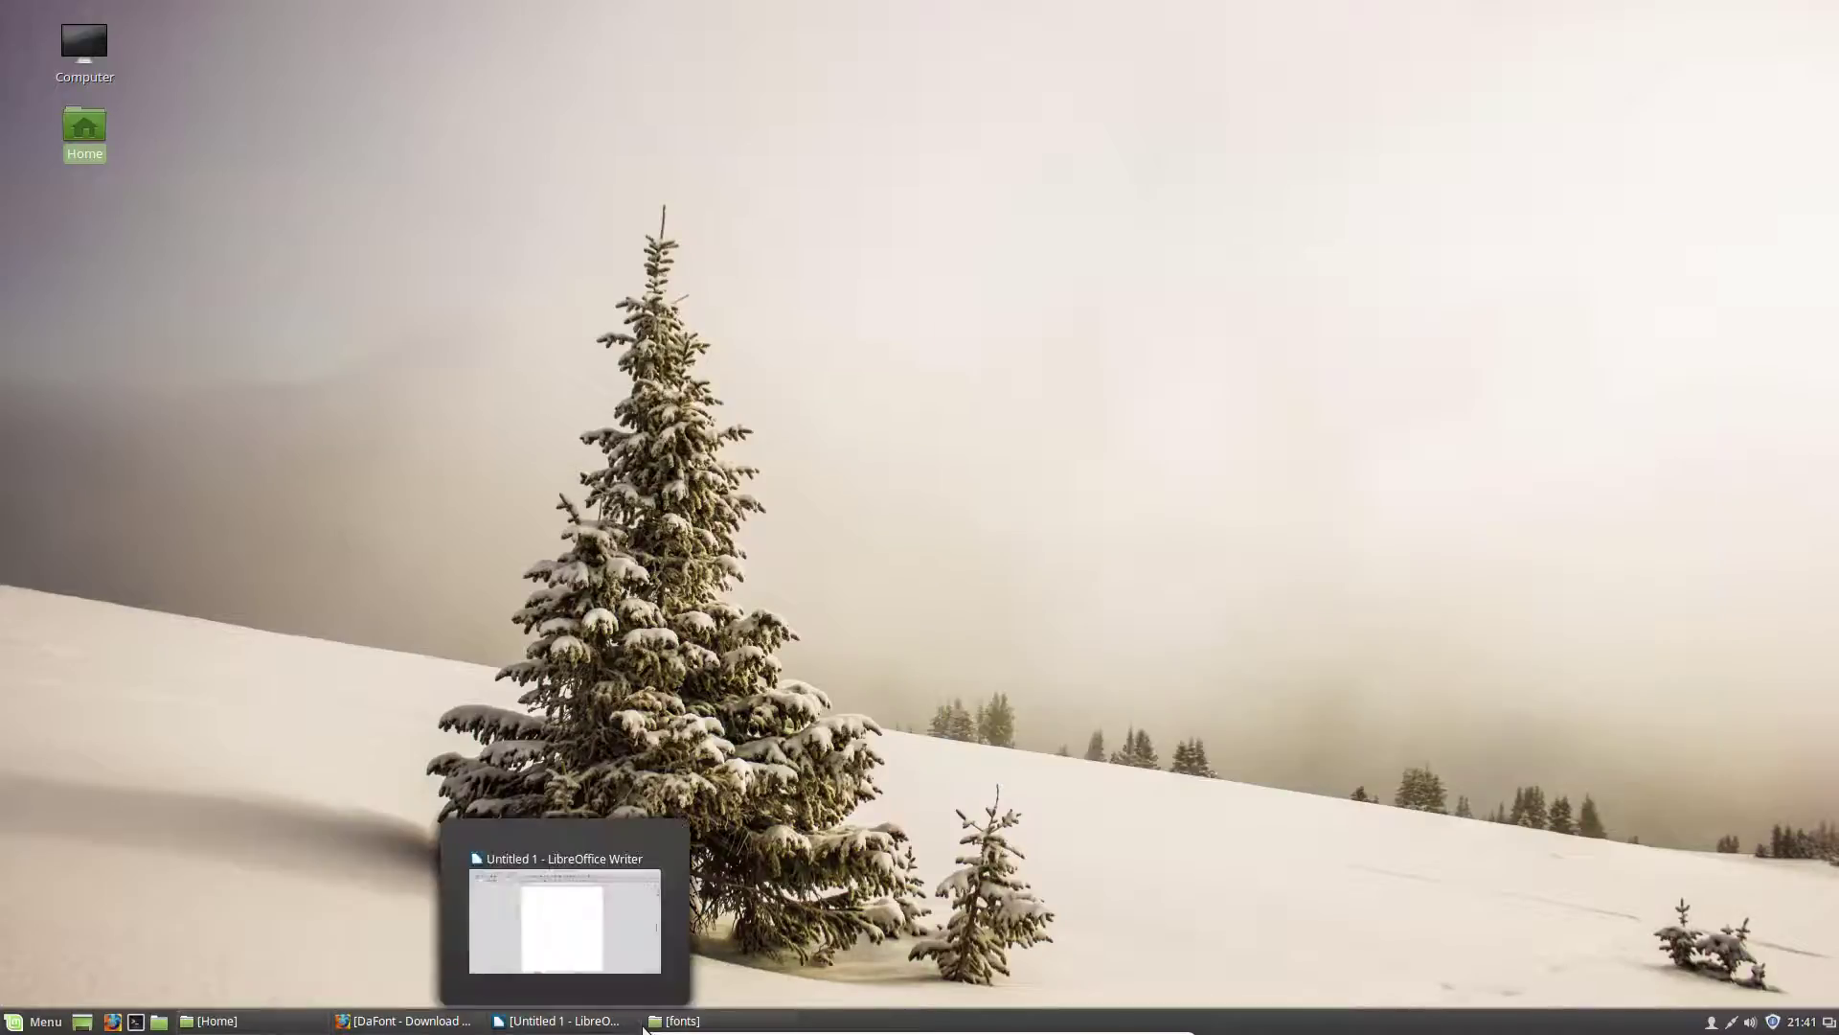
left_click(255, 1026)
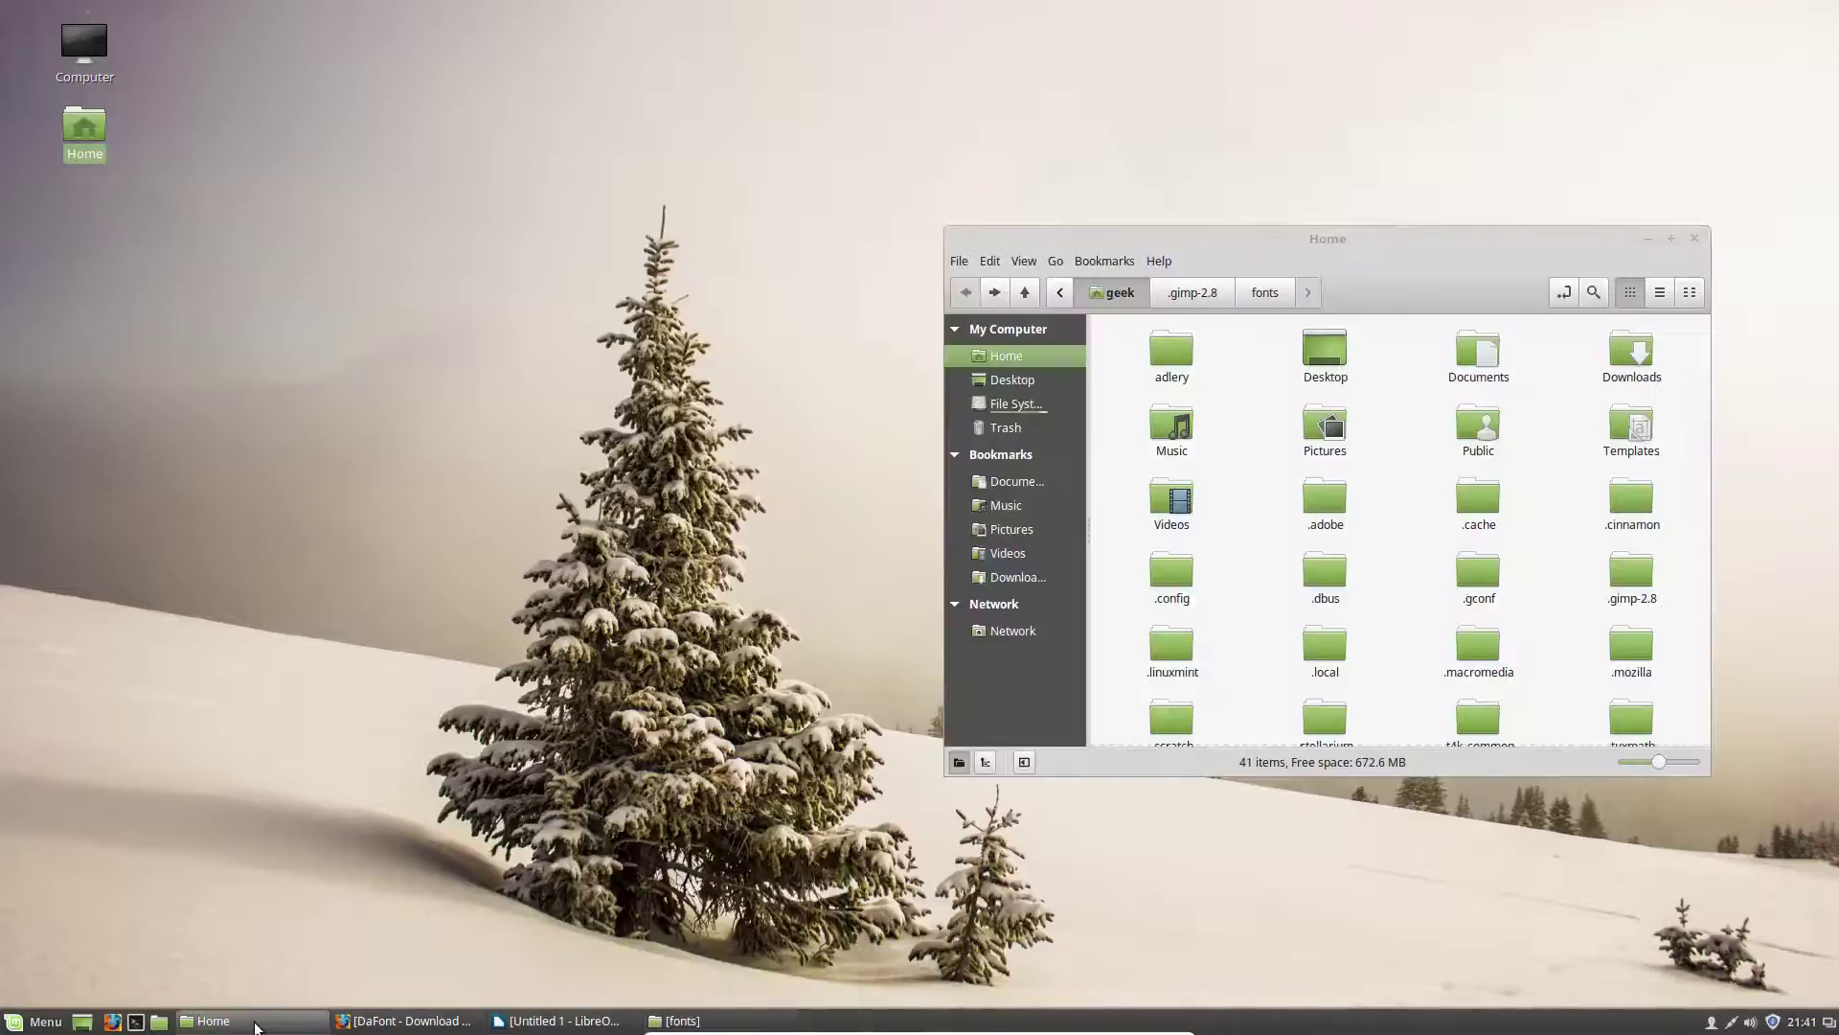
Step: Hide hidden files in Home with Ctrl+H, close Home, and minimize /usr/share/fonts
left_click(688, 1023)
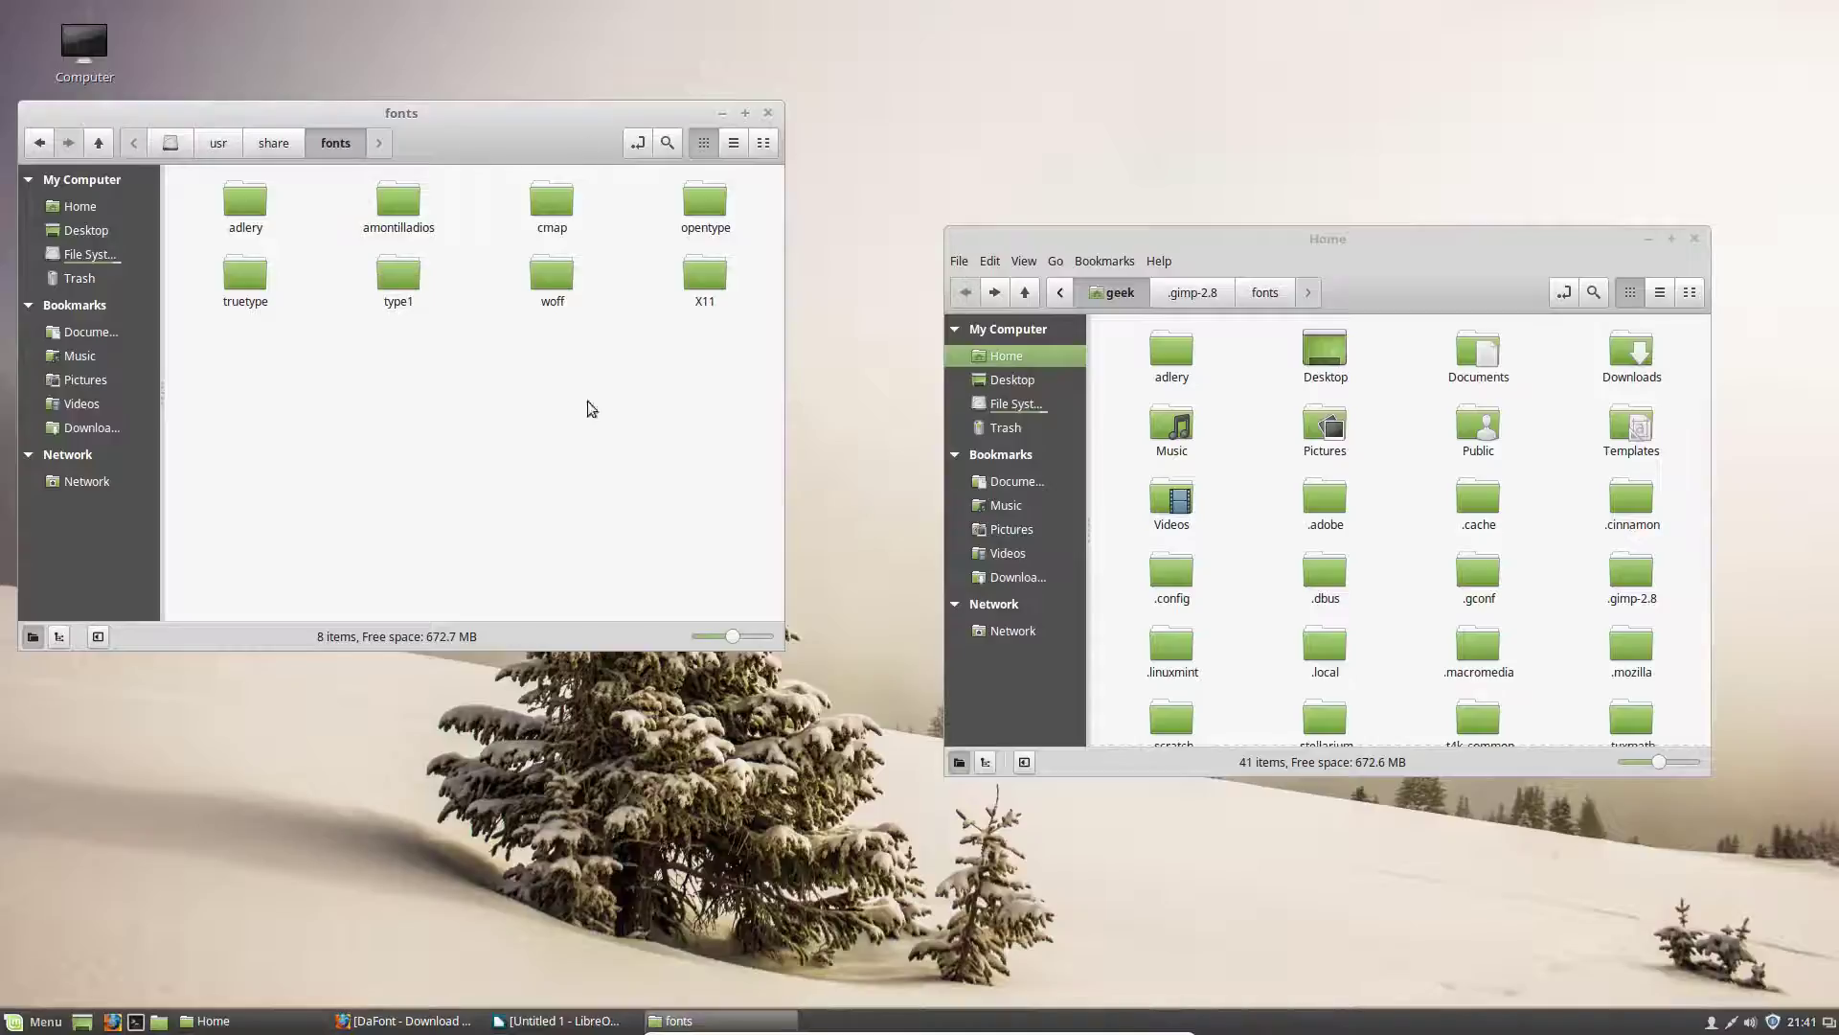
left_click(1416, 234)
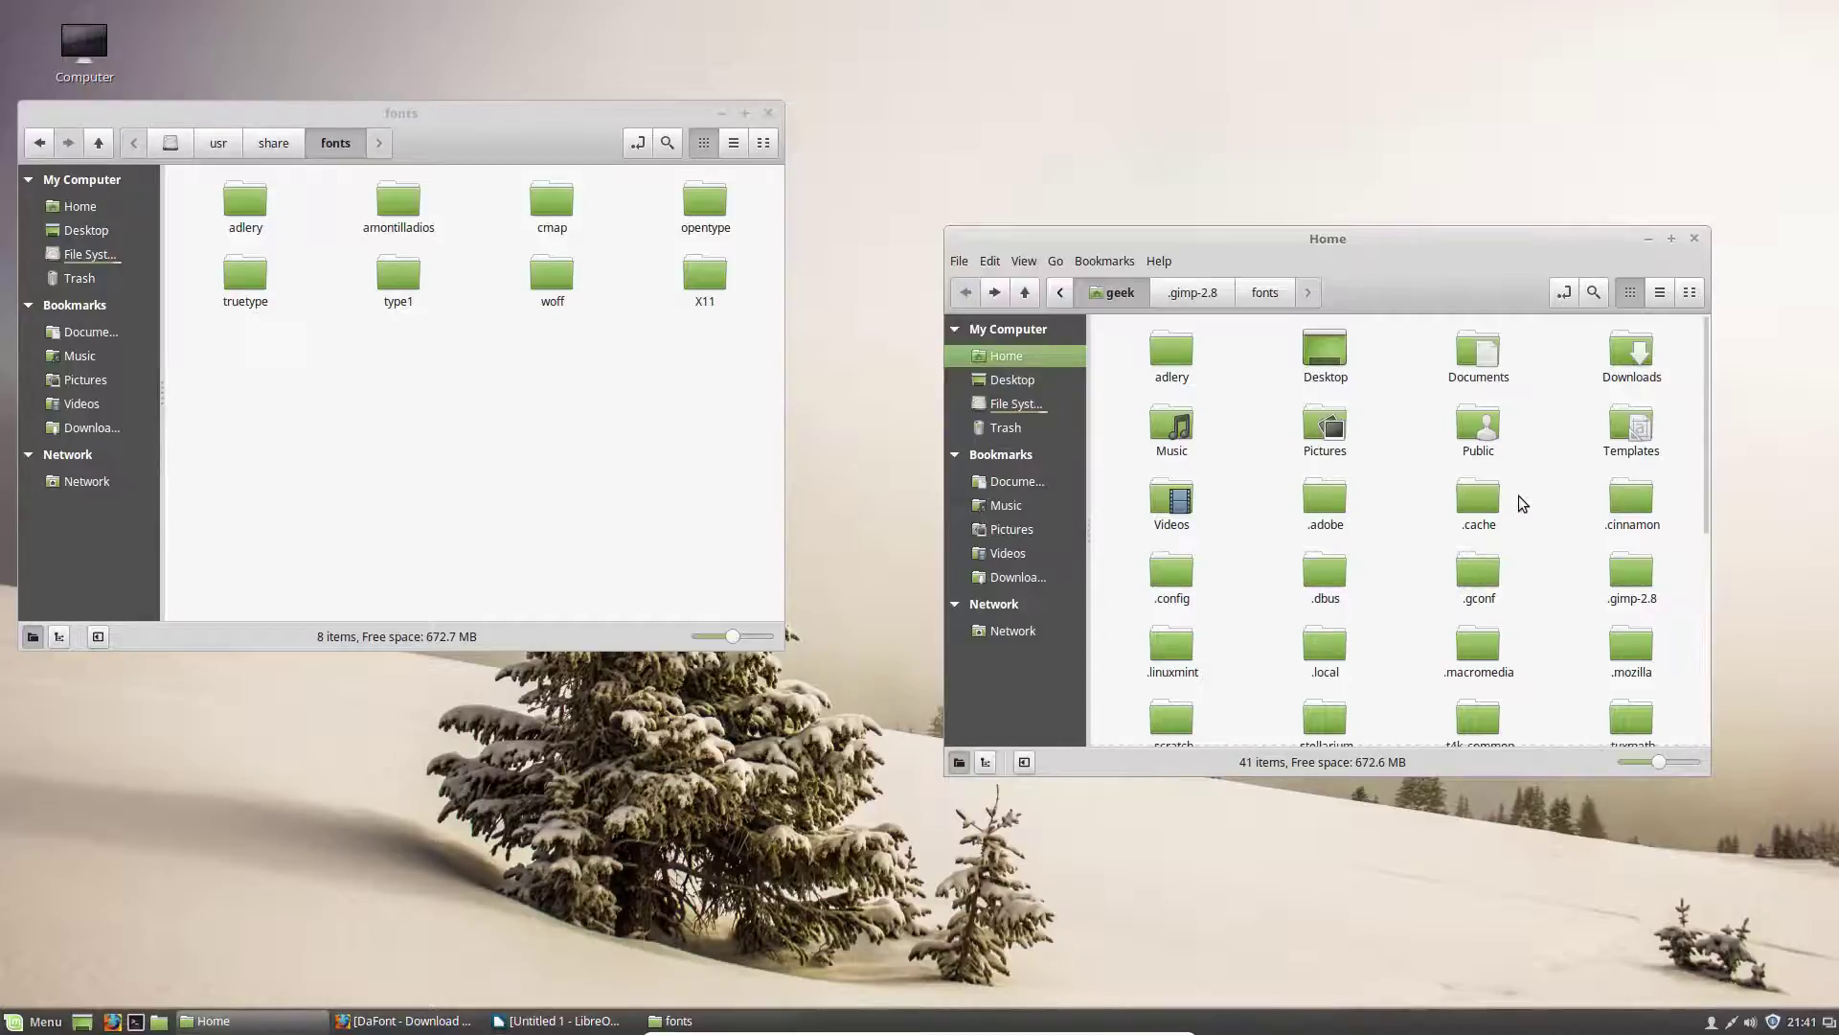
key("ctrl+h")
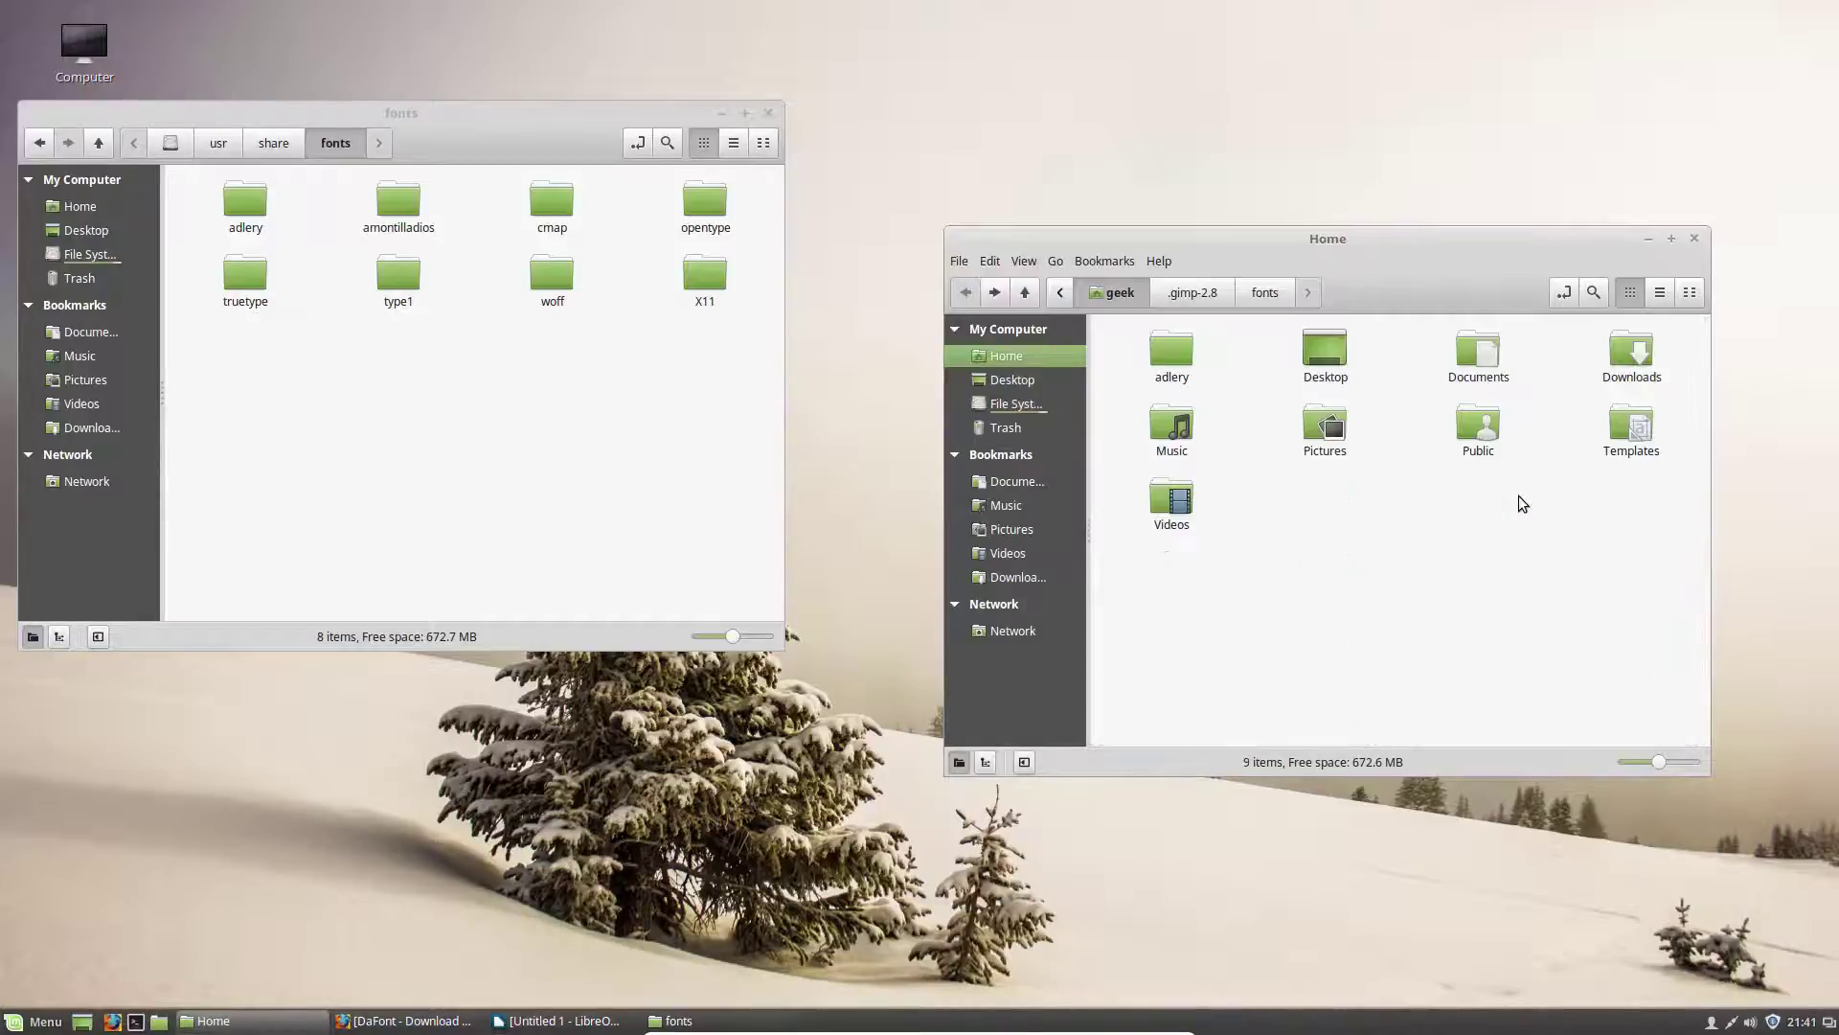
left_click(1693, 237)
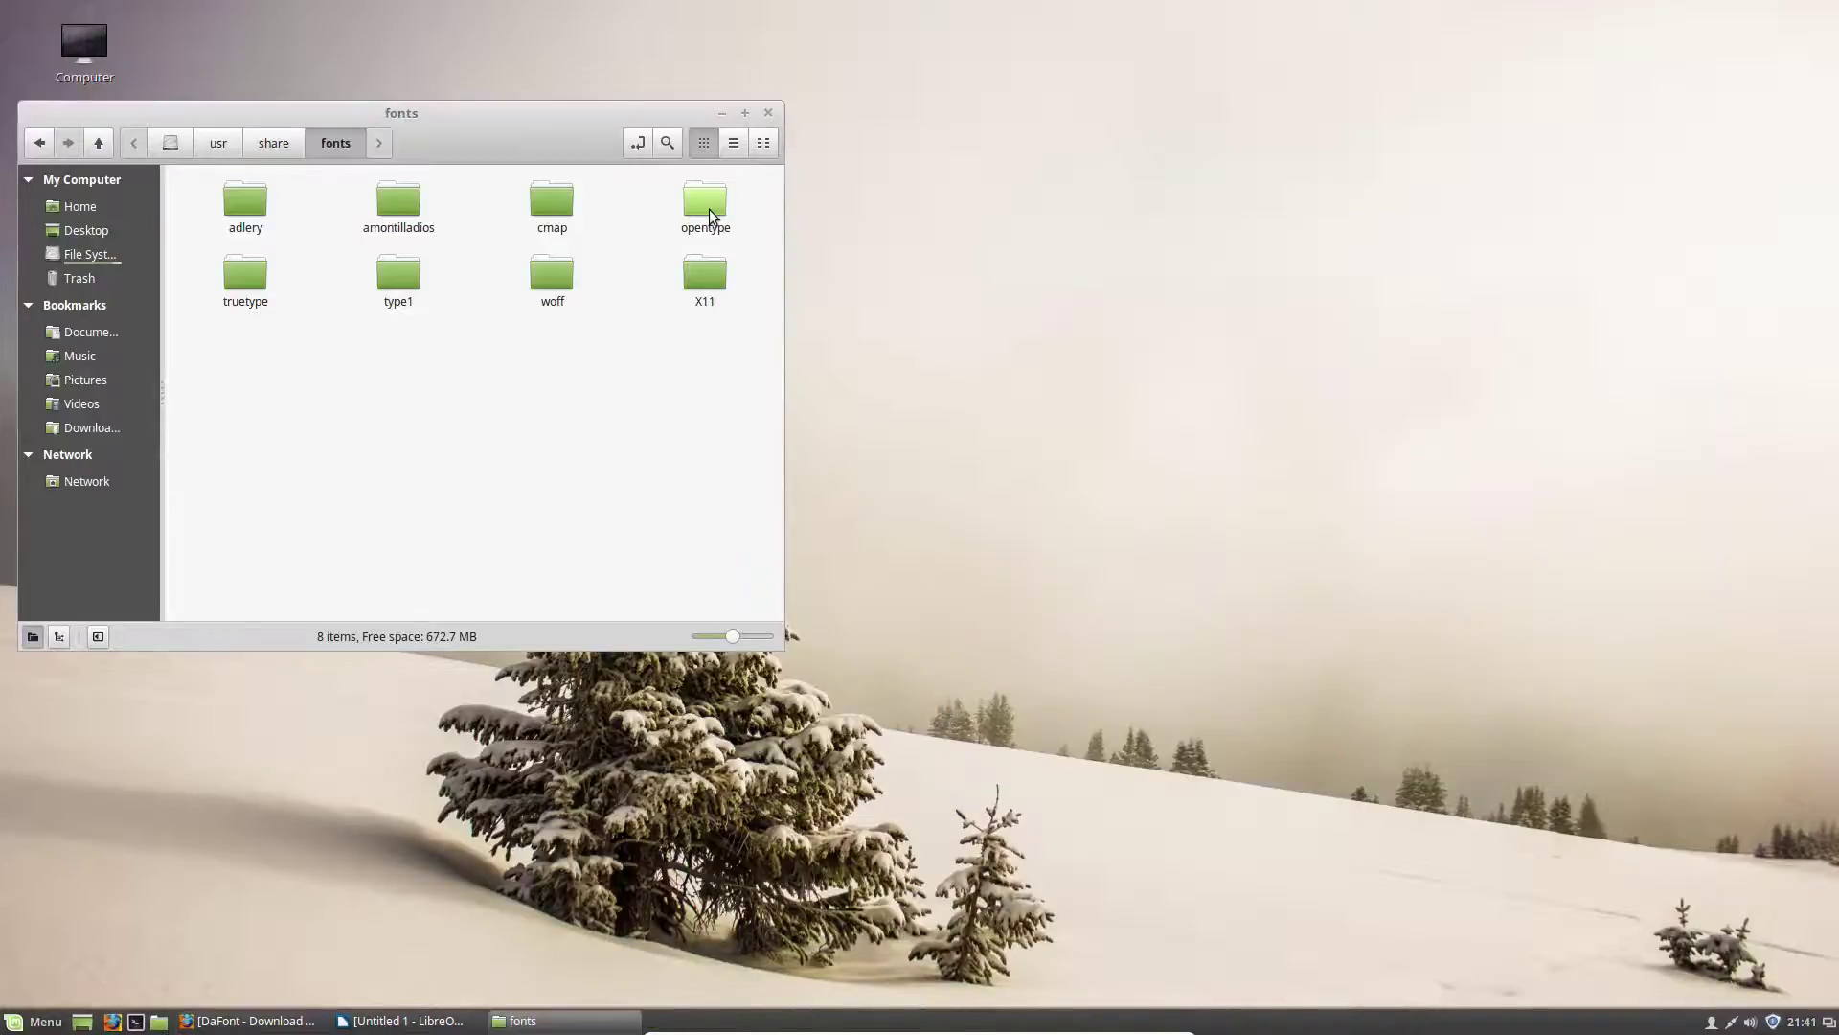
left_click(720, 112)
Step: Launch Software Manager from Menu > Administration and authenticate with the administrator password
left_click(571, 520)
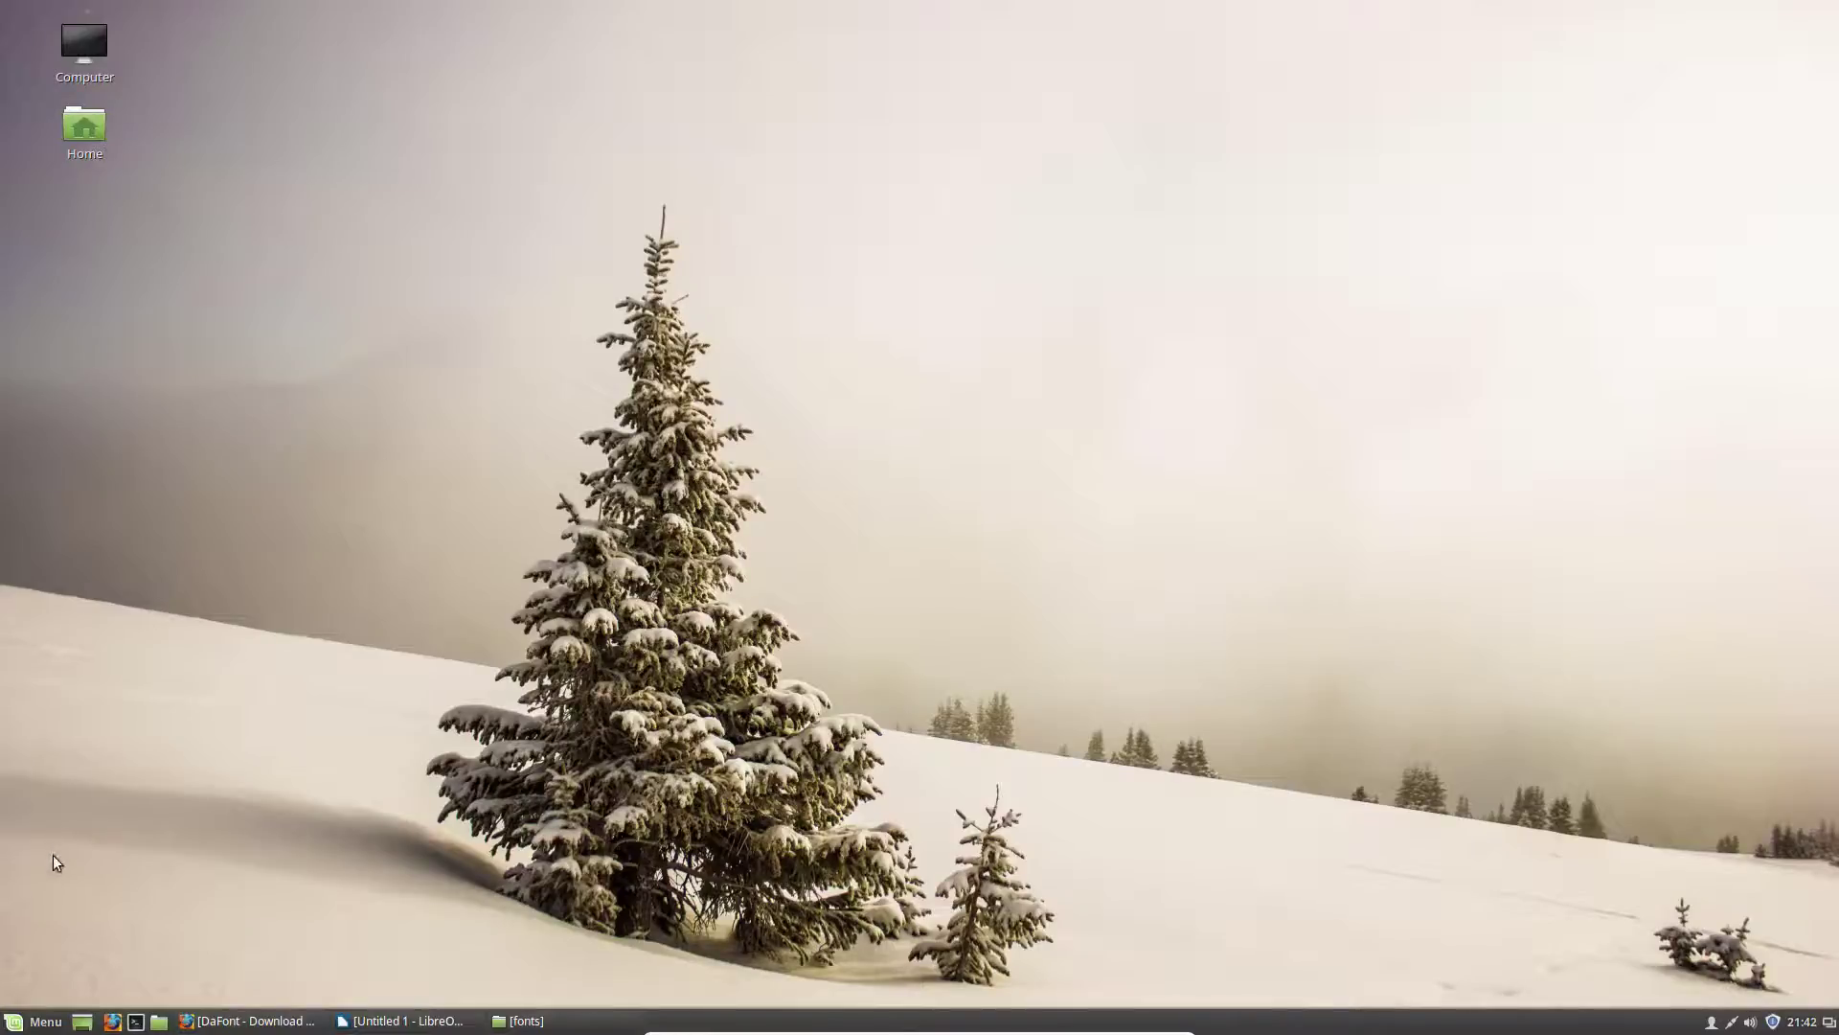
left_click(43, 1021)
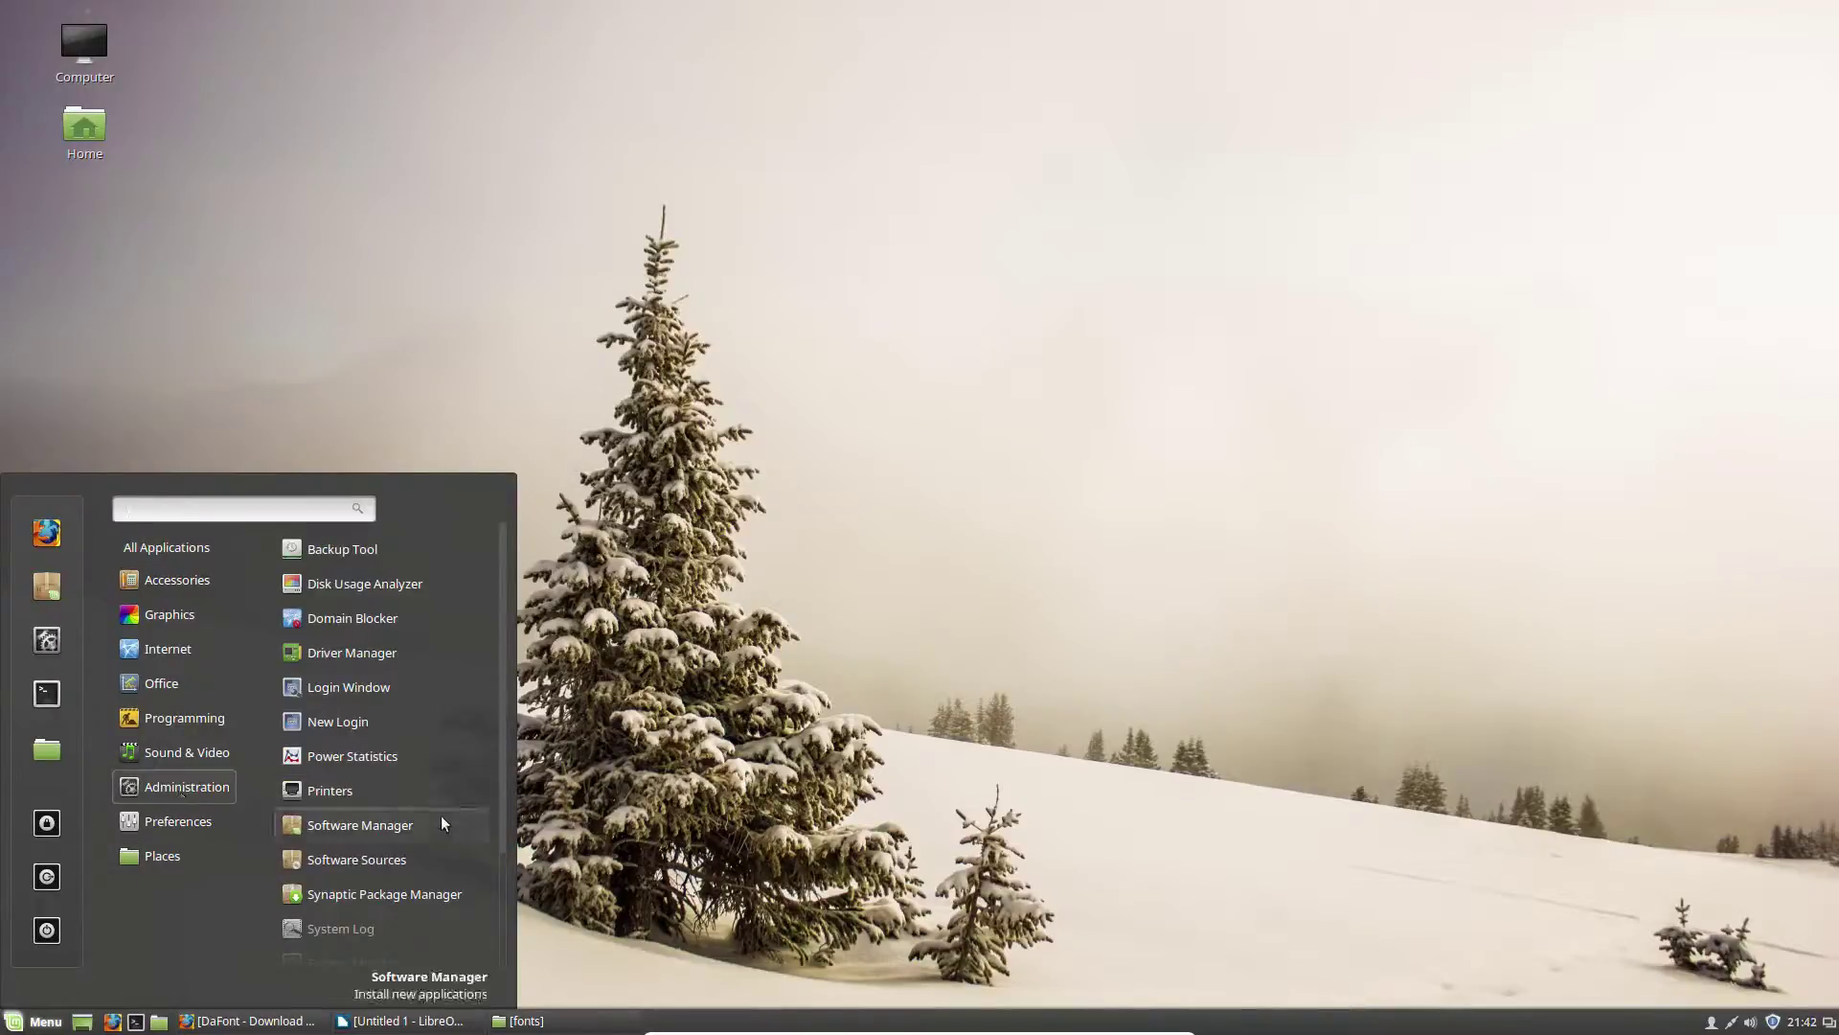
left_click(441, 823)
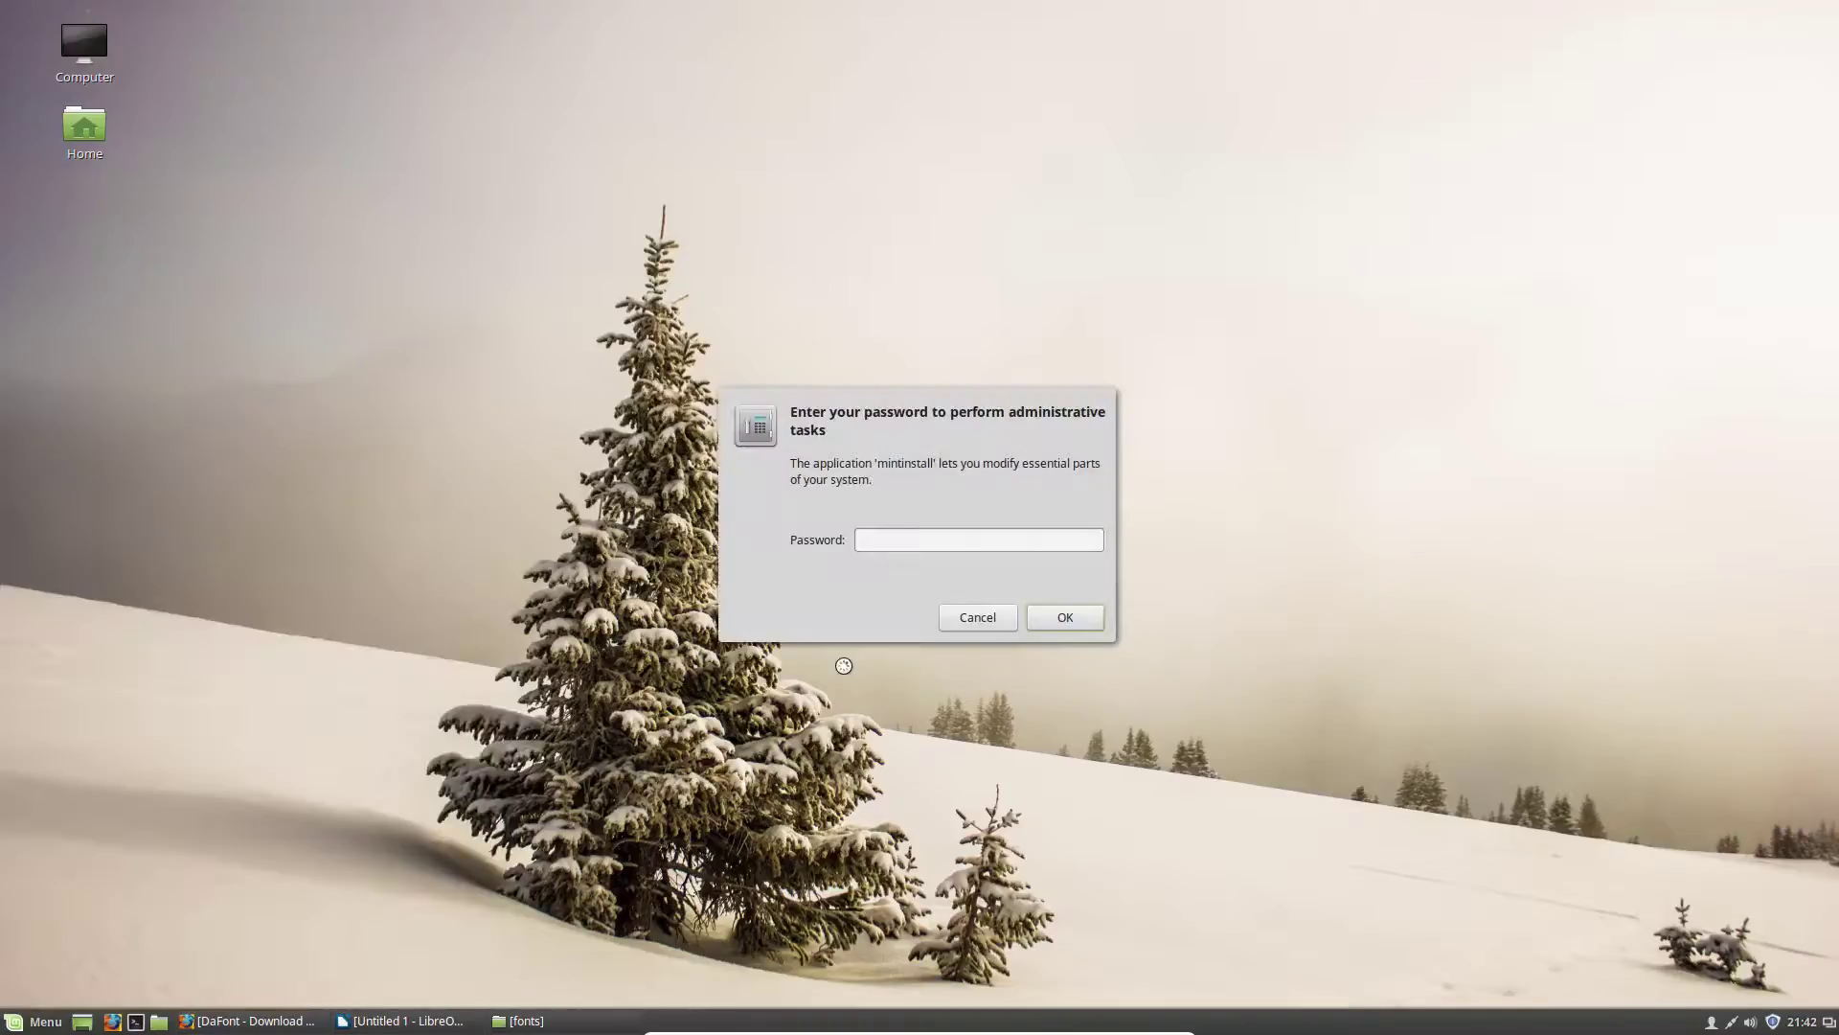
type("*****")
key("Return")
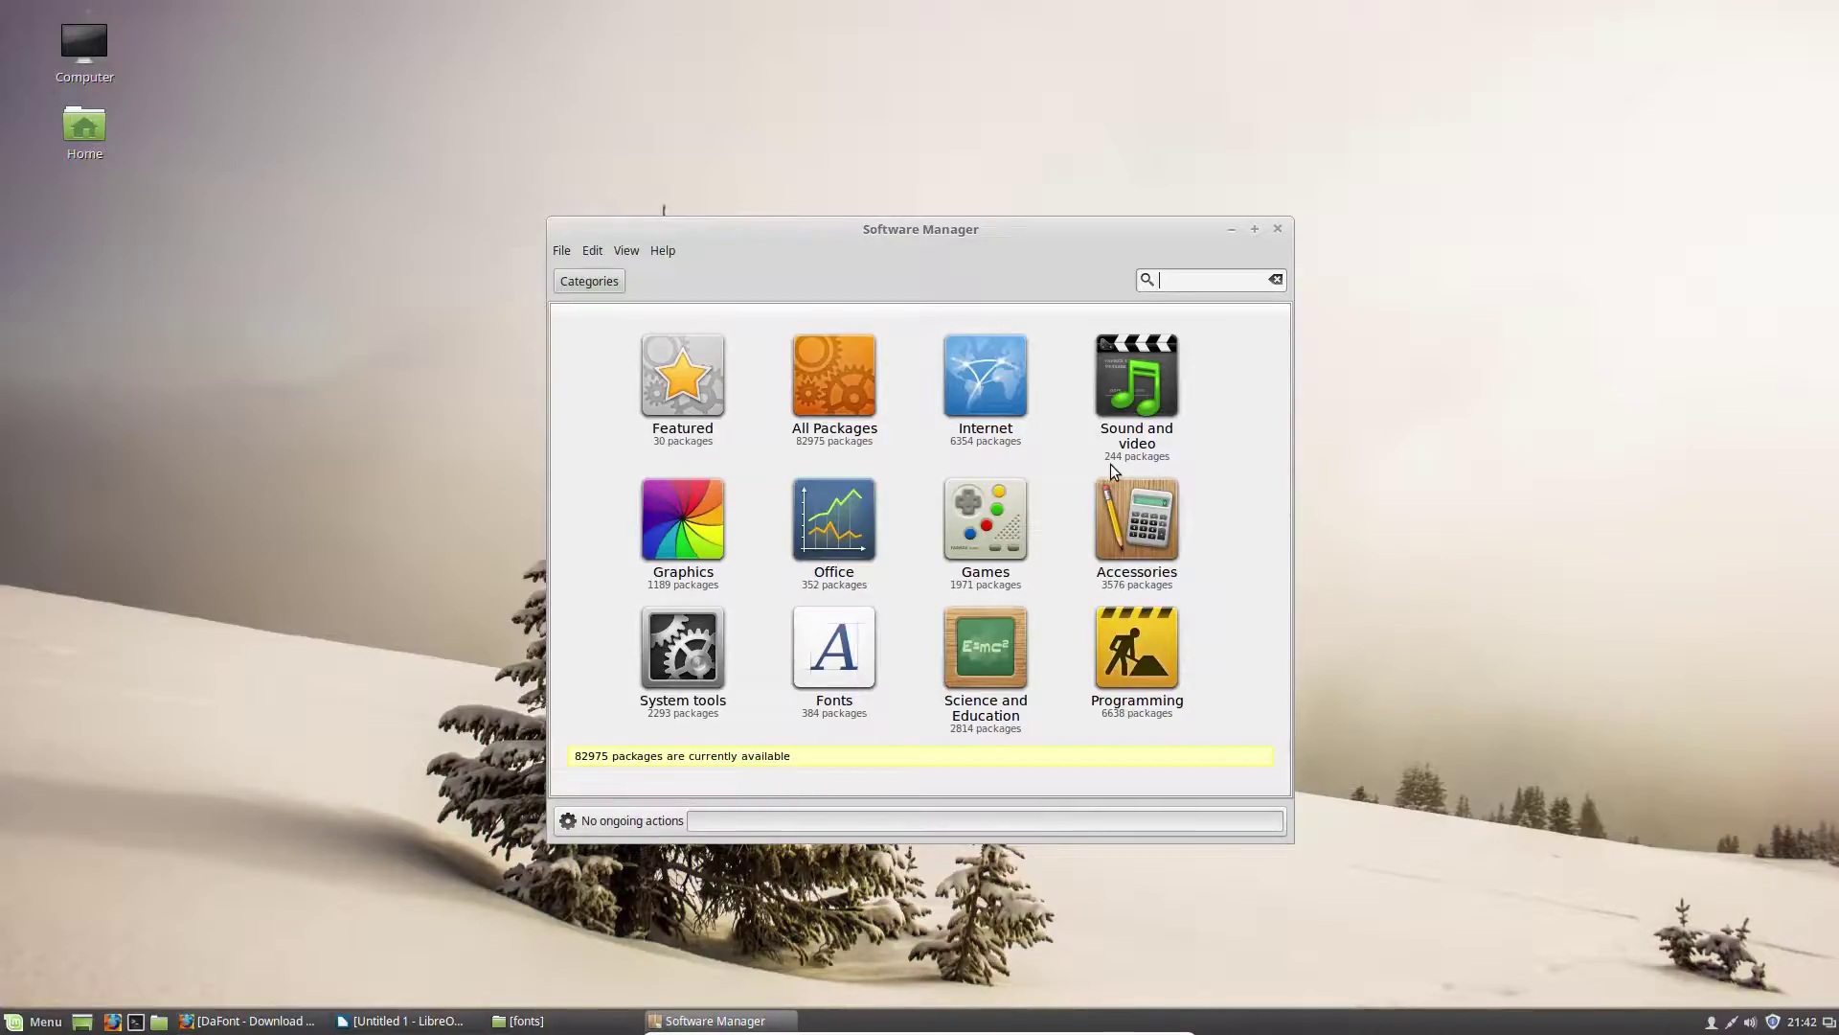
Step: Search Software Manager for 'mscorefonts', correcting the typo
type("mscorefopnts")
key("BackSpace")
key("BackSpace")
key("BackSpace")
key("BackSpace")
type("nts")
key("Return")
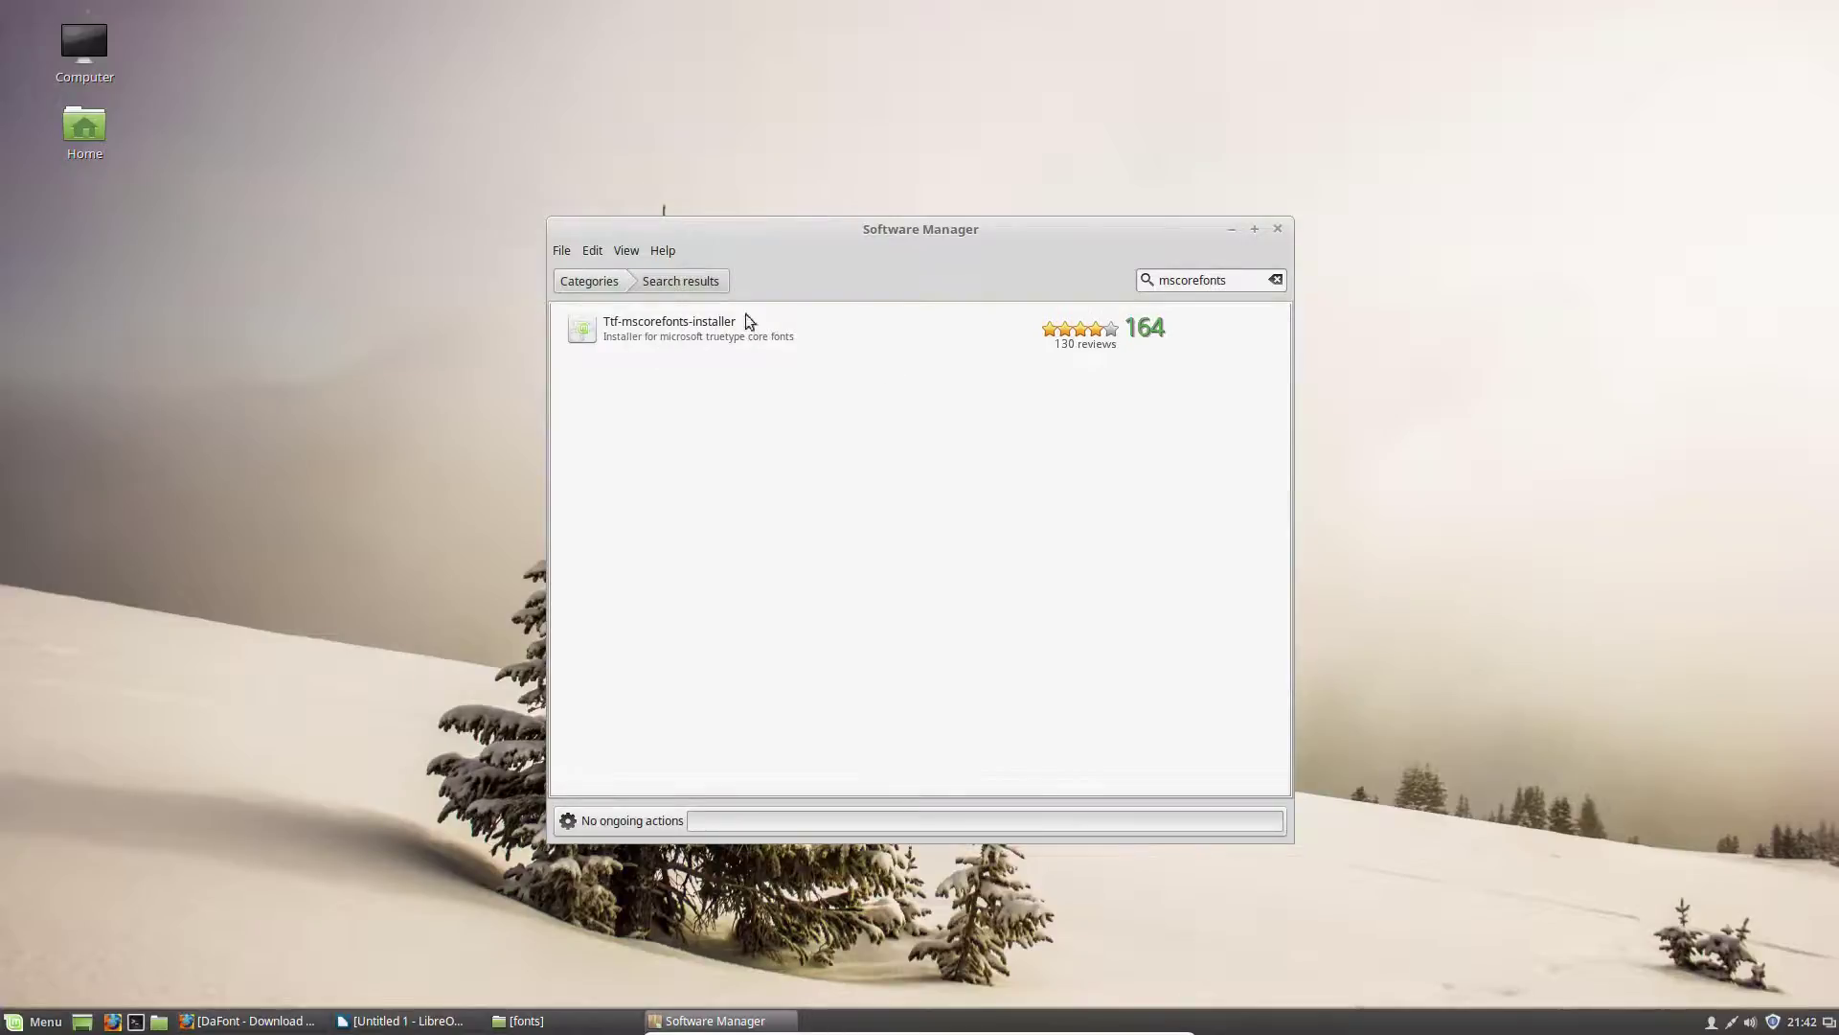
Step: Install Ttf-mscorefonts-installer from the Fonts category
left_click(574, 283)
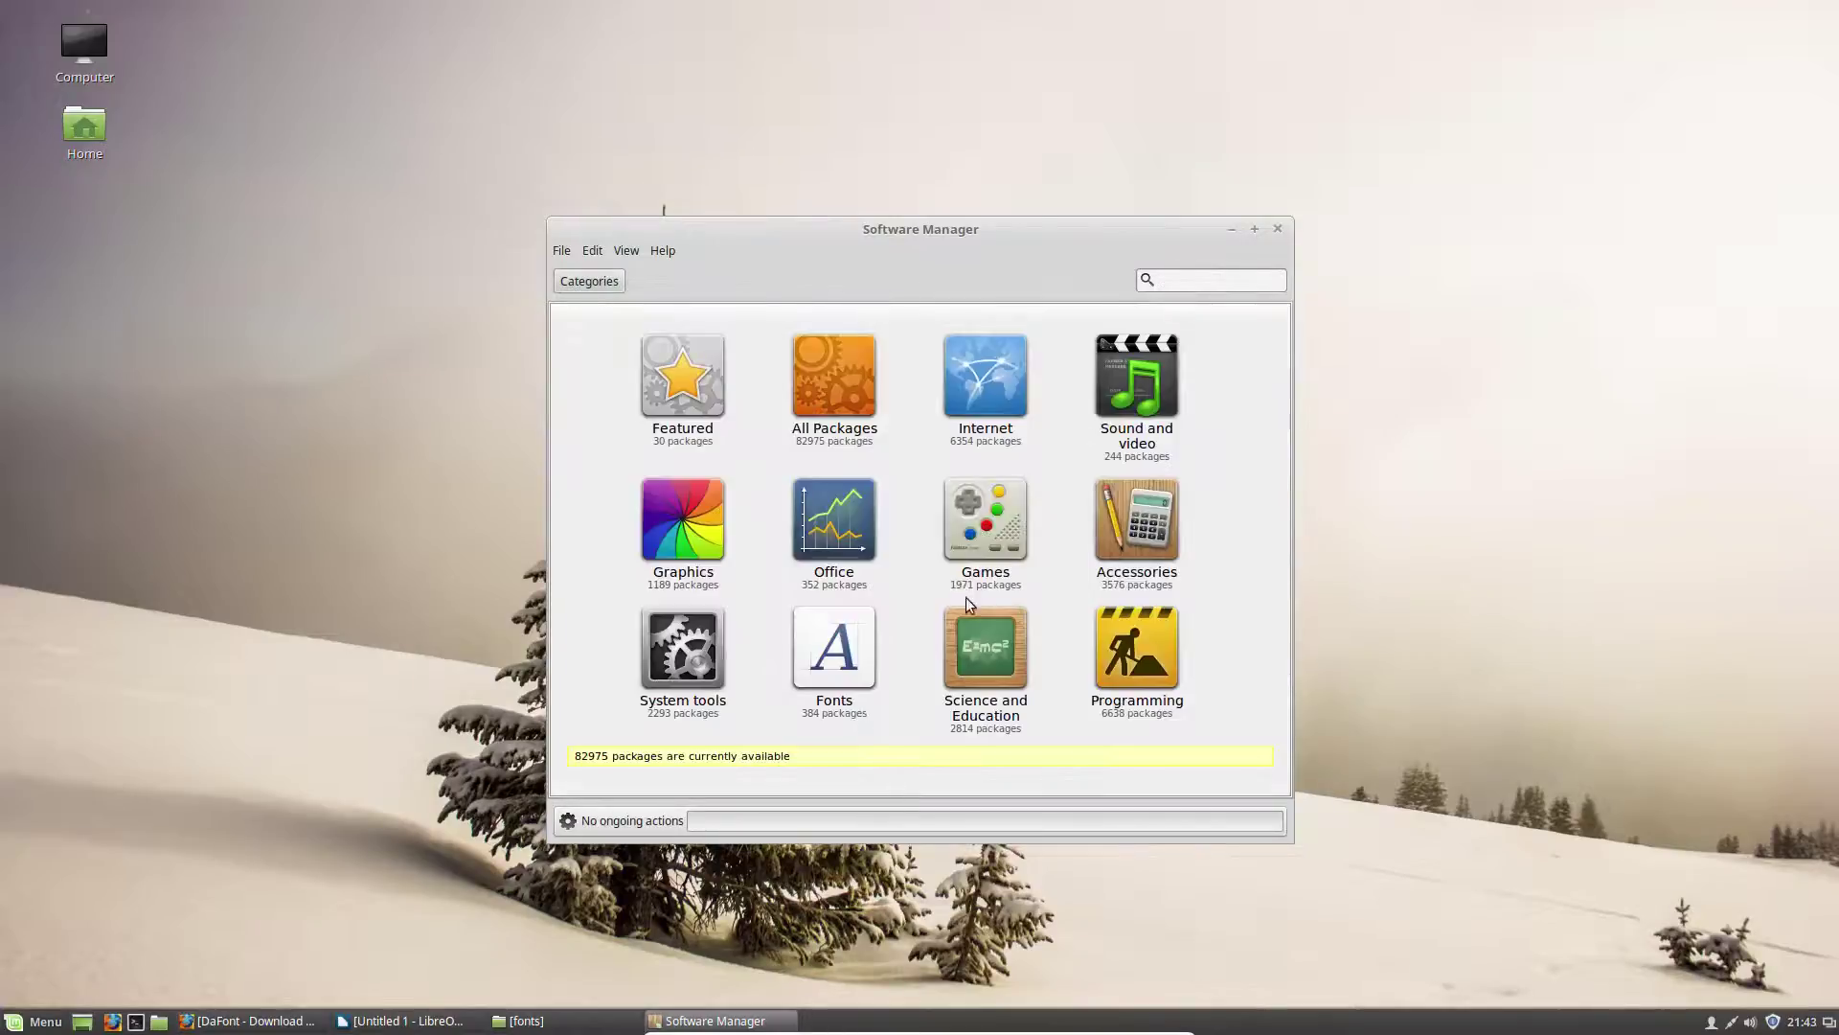
left_click(843, 647)
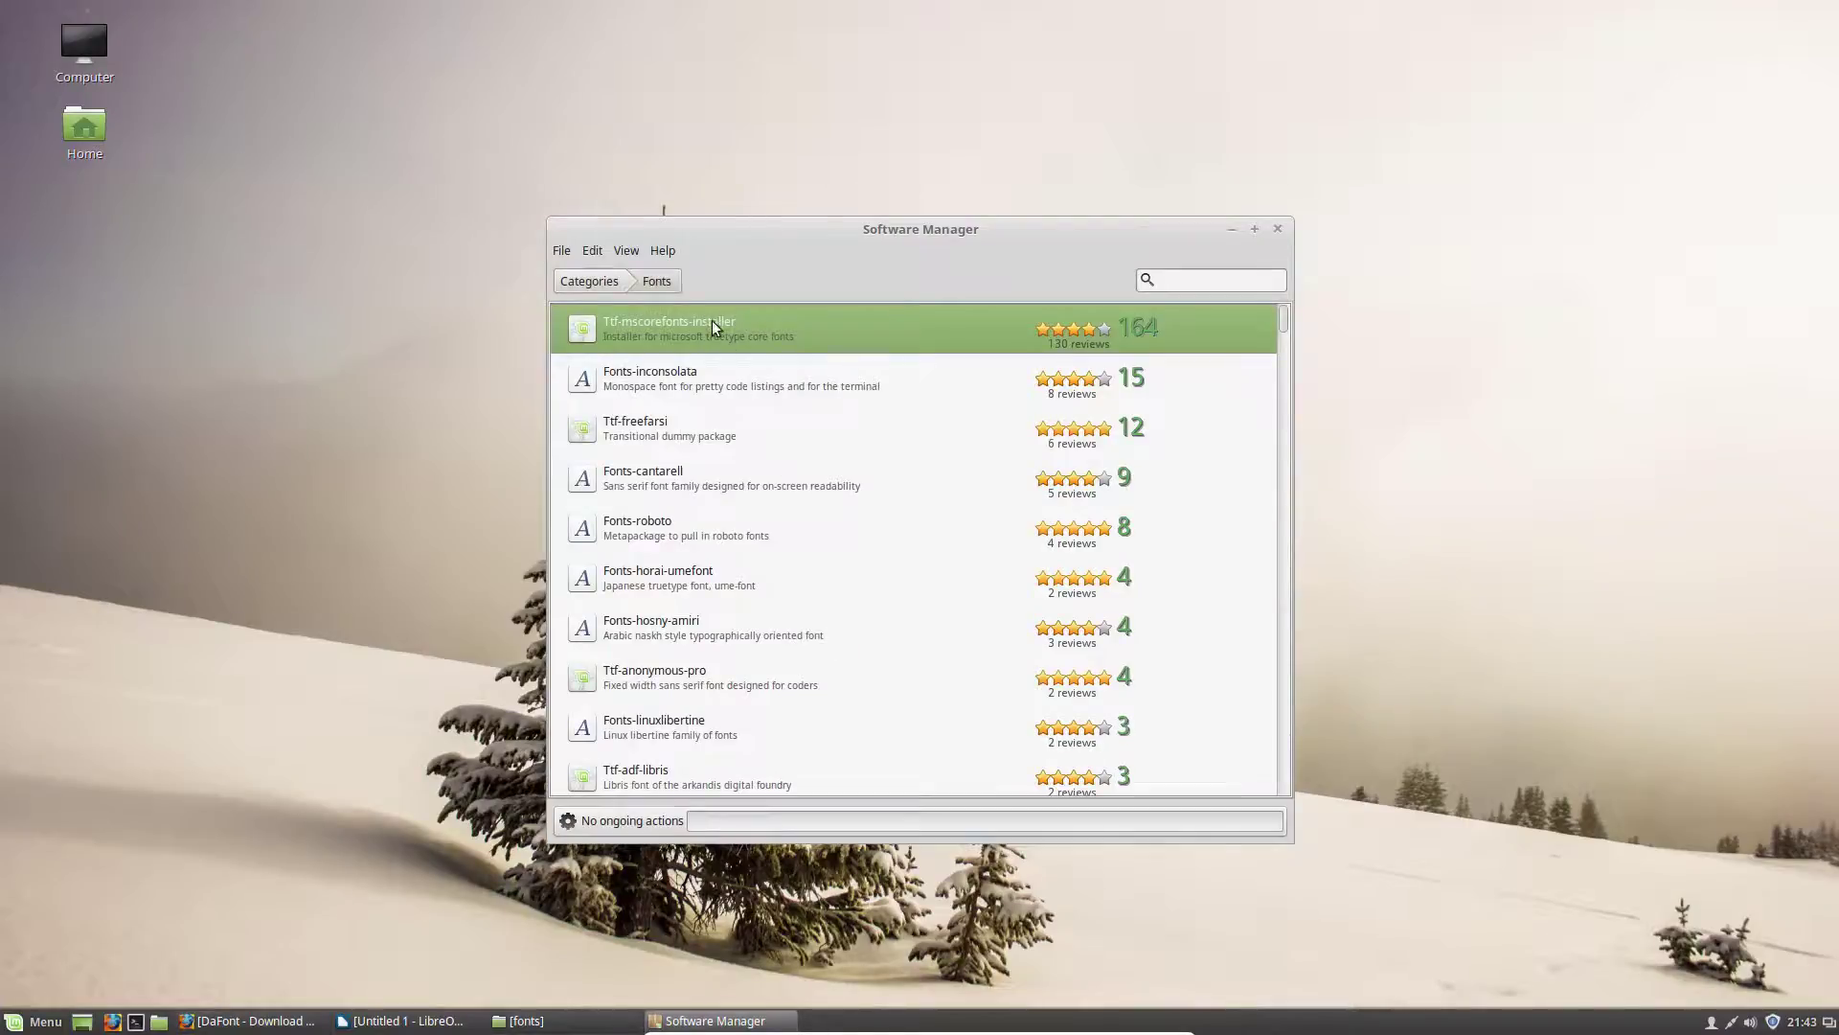
left_click(773, 335)
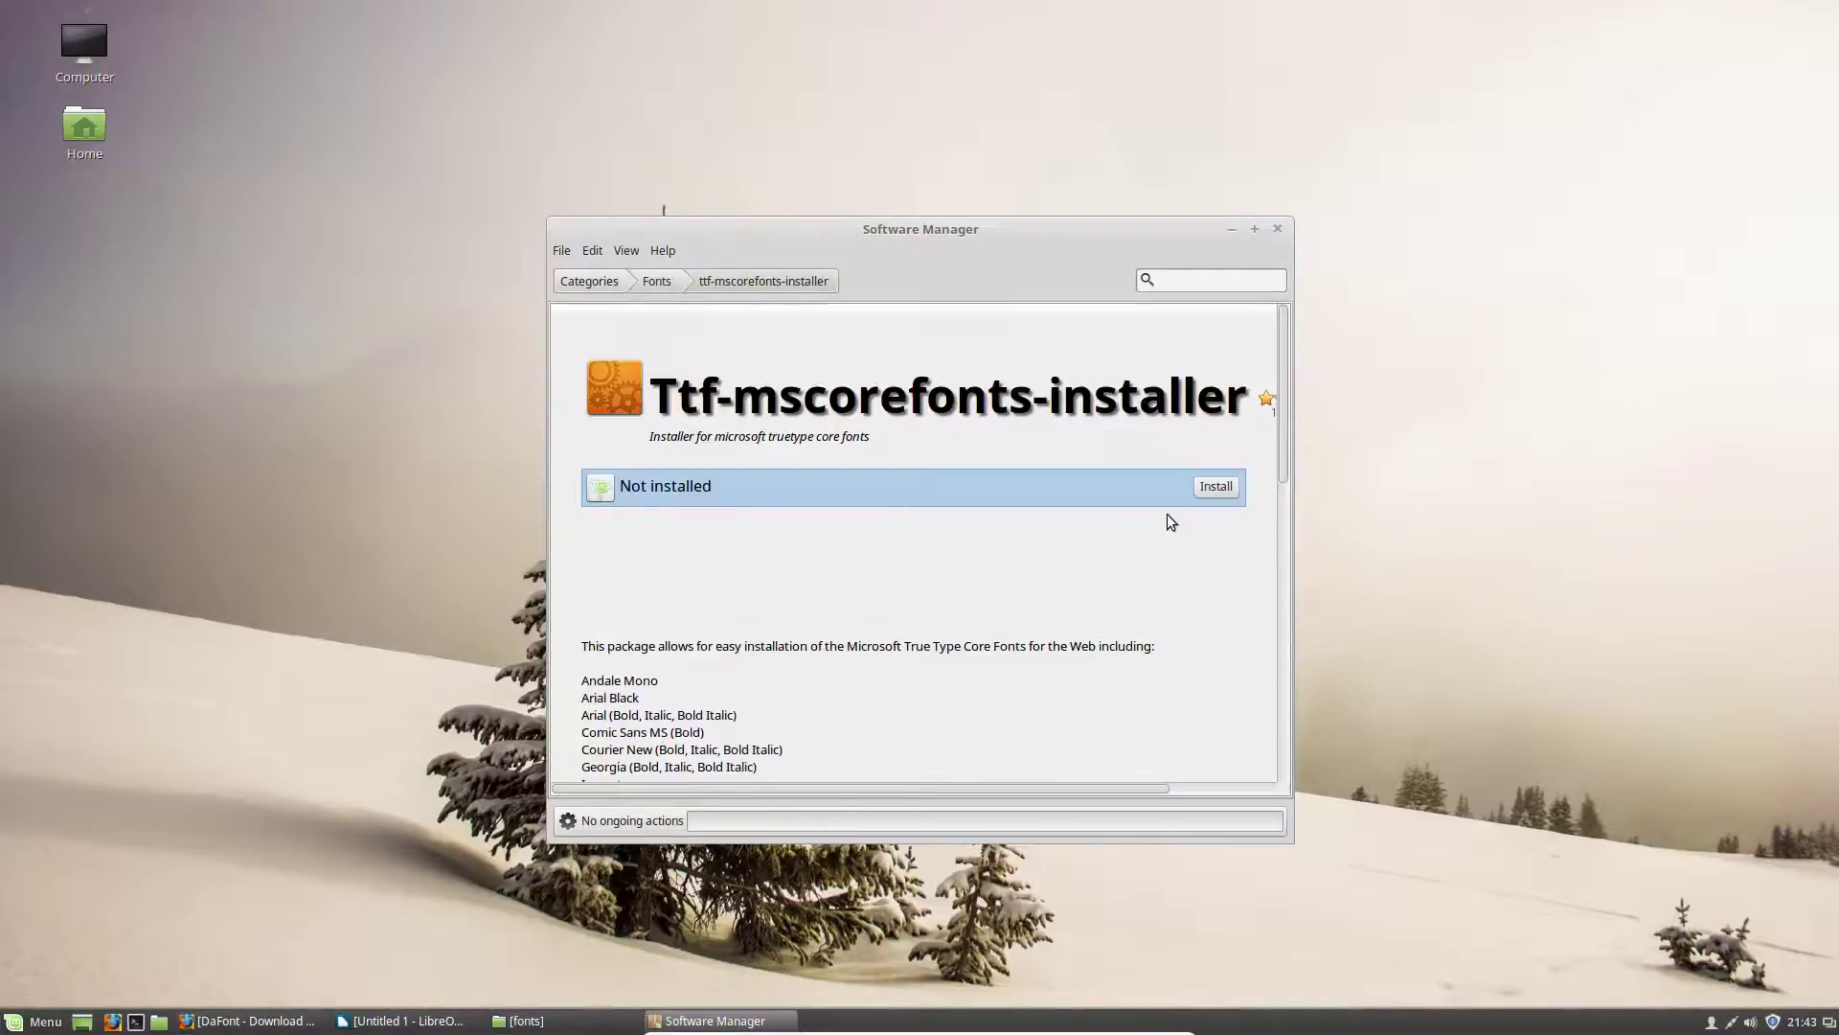
scroll(946, 566, "down", 2)
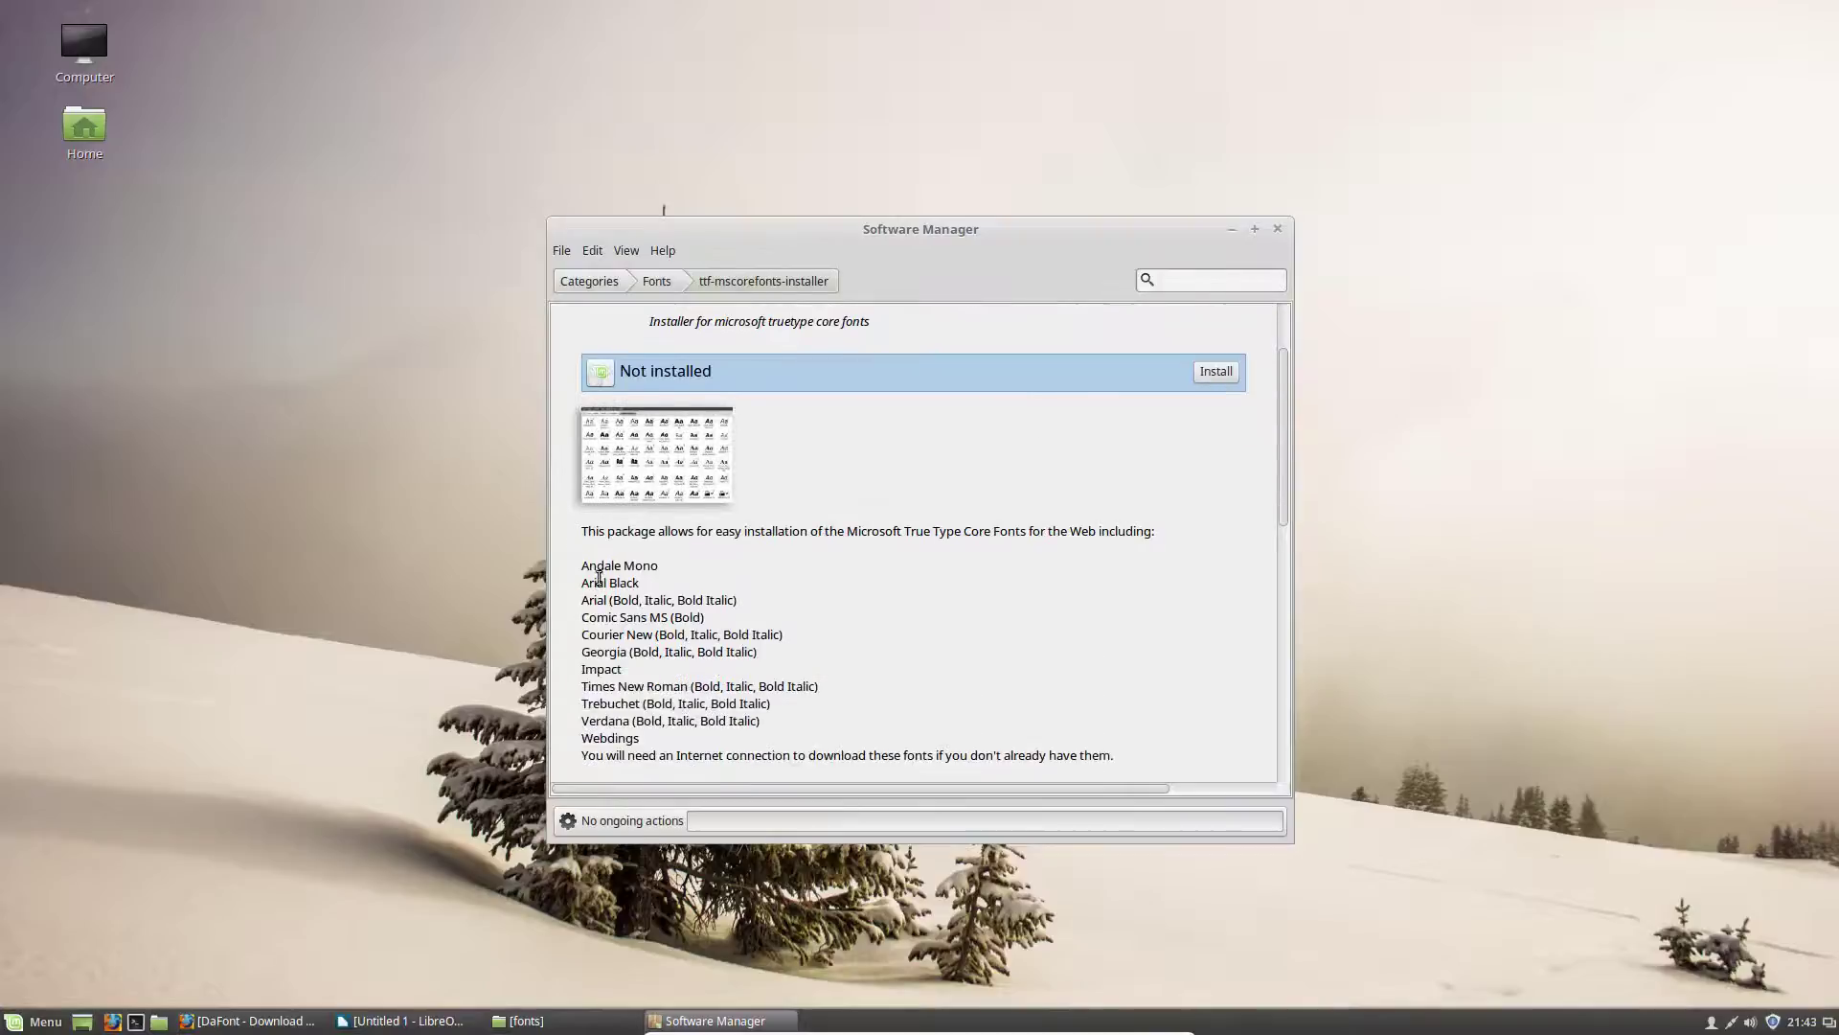
scroll(754, 635, "down", 1)
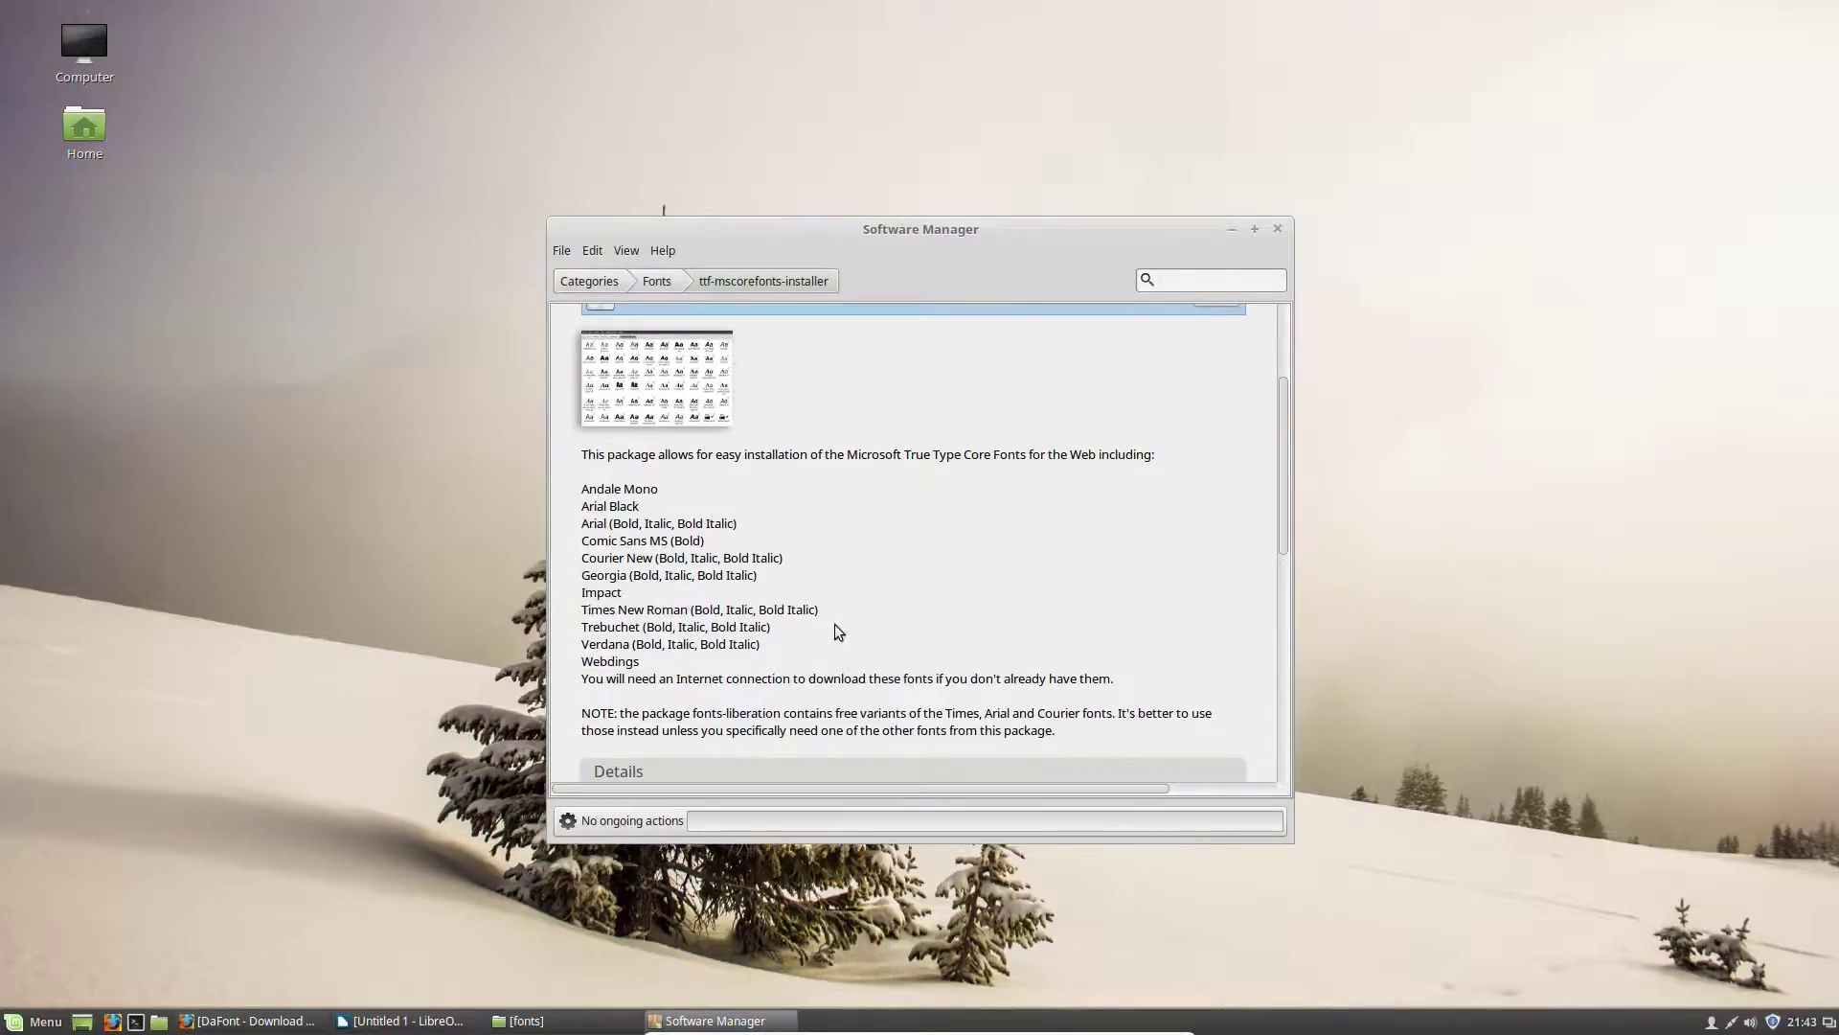
scroll(1088, 572, "up", 2)
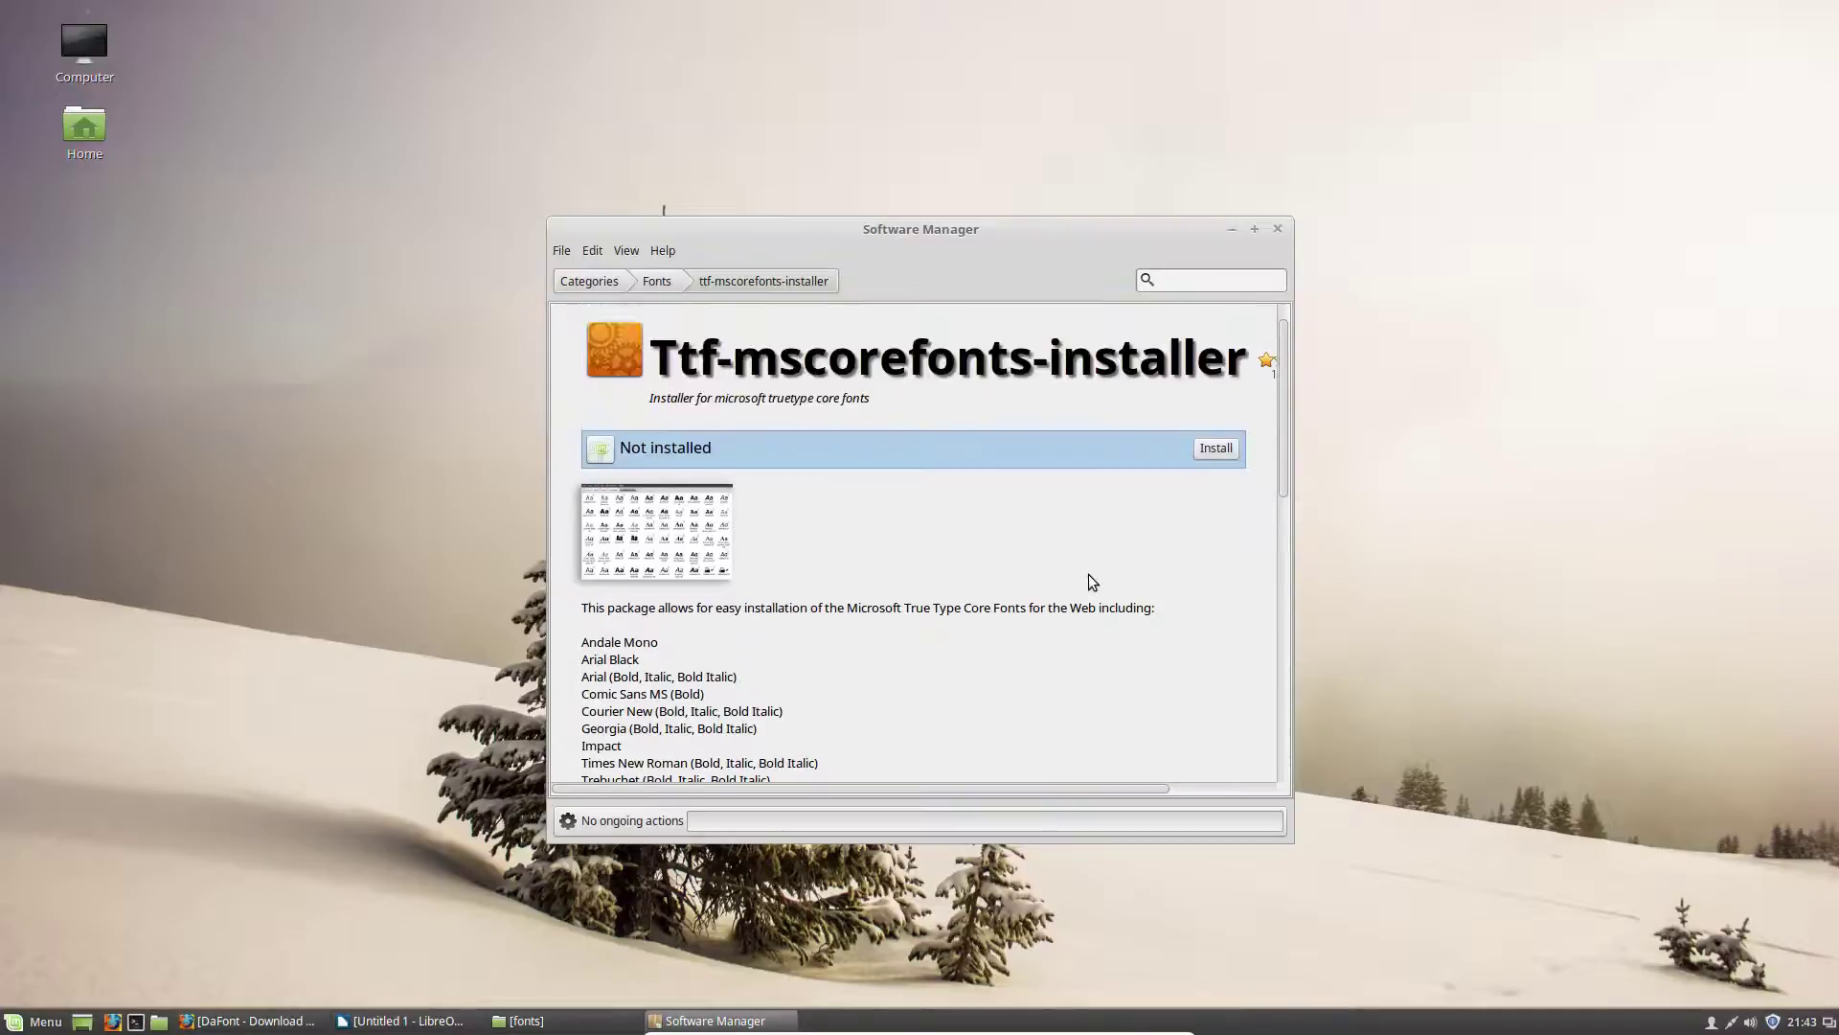
left_click(1226, 456)
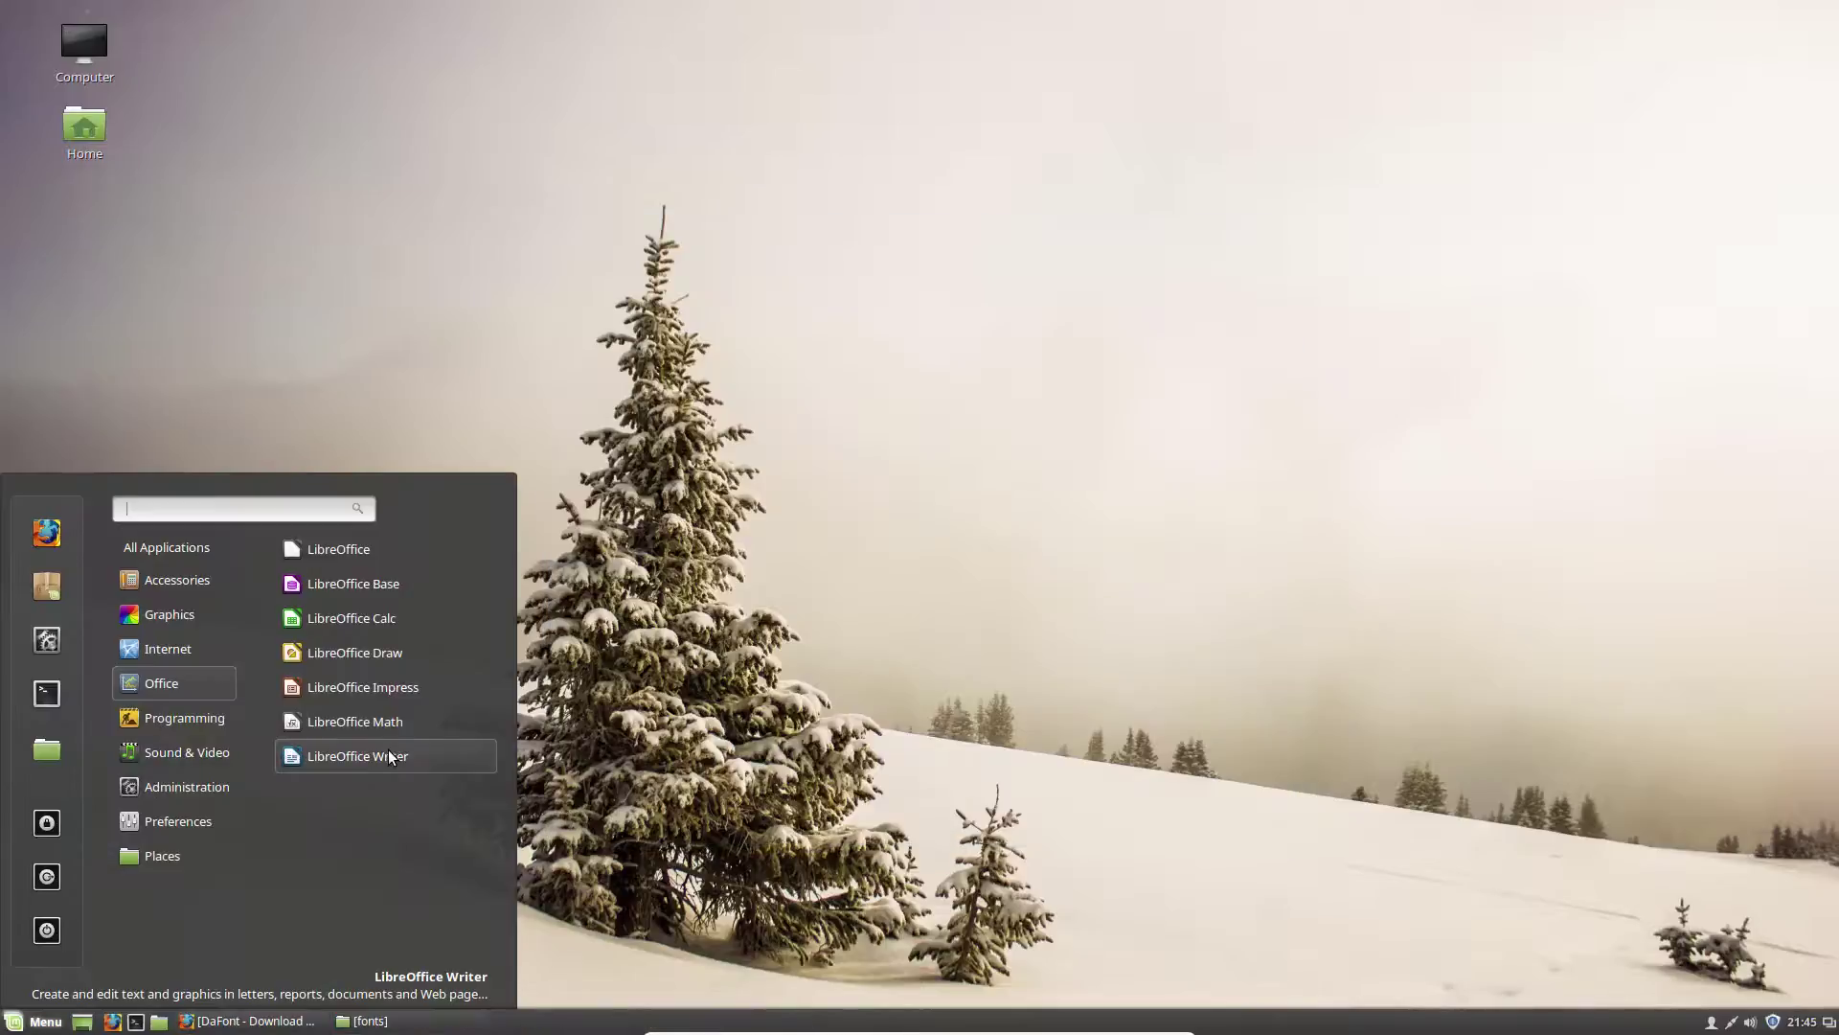
Step: In a new Writer document, check the font list for Adlery, Times New Roman, Trebuchet MS, then close Writer
left_click(390, 757)
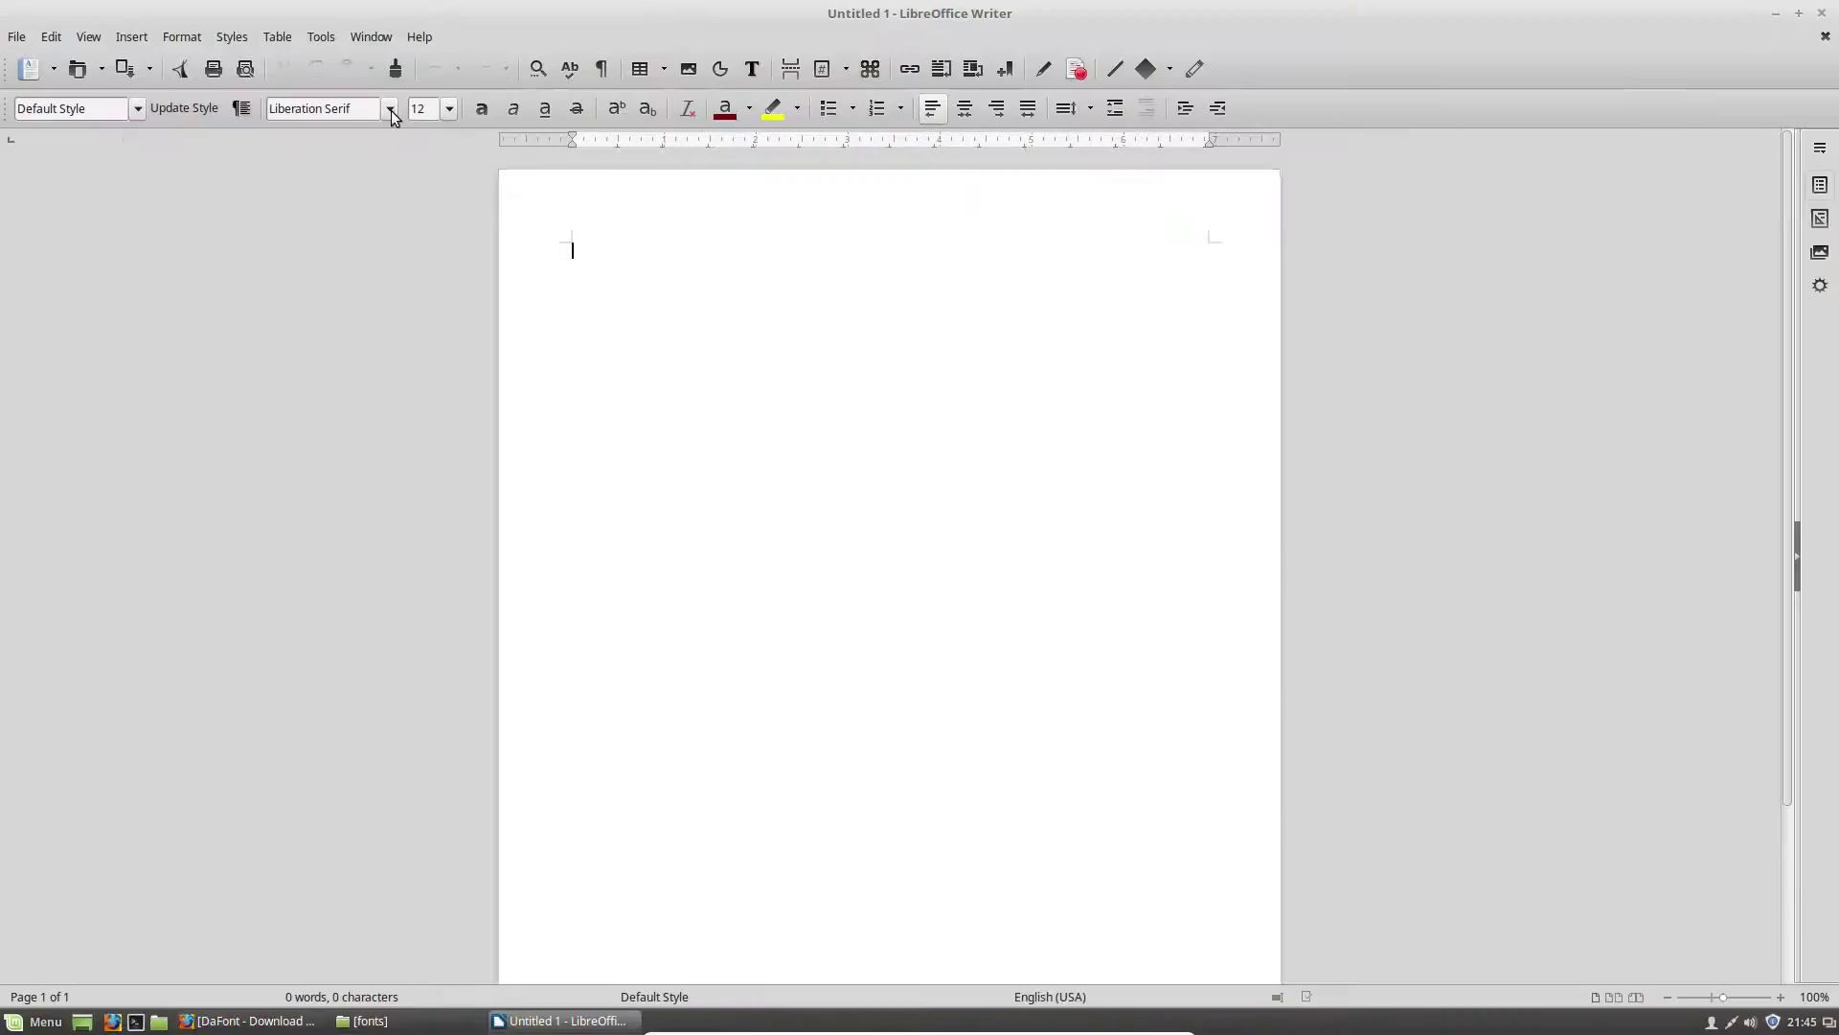
left_click(391, 109)
scroll(345, 278, "down", 2)
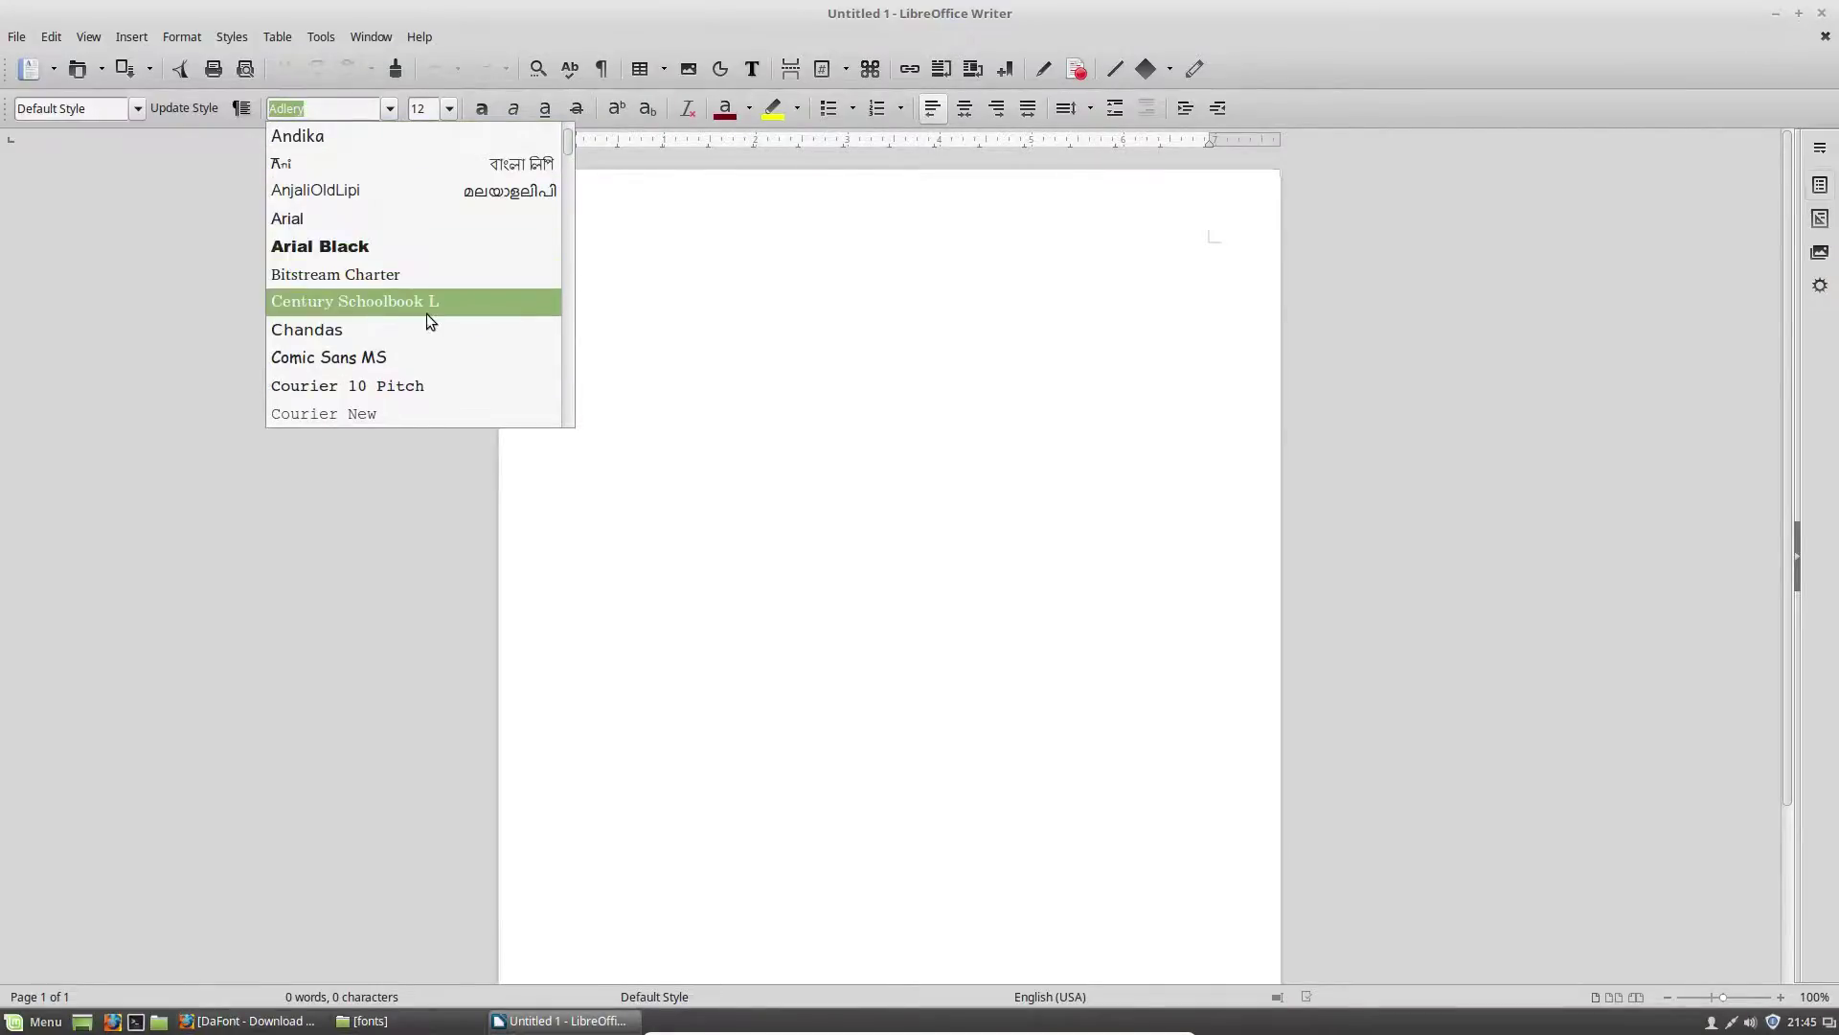
scroll(479, 333, "down", 1)
scroll(468, 348, "down", 4)
scroll(470, 348, "down", 2)
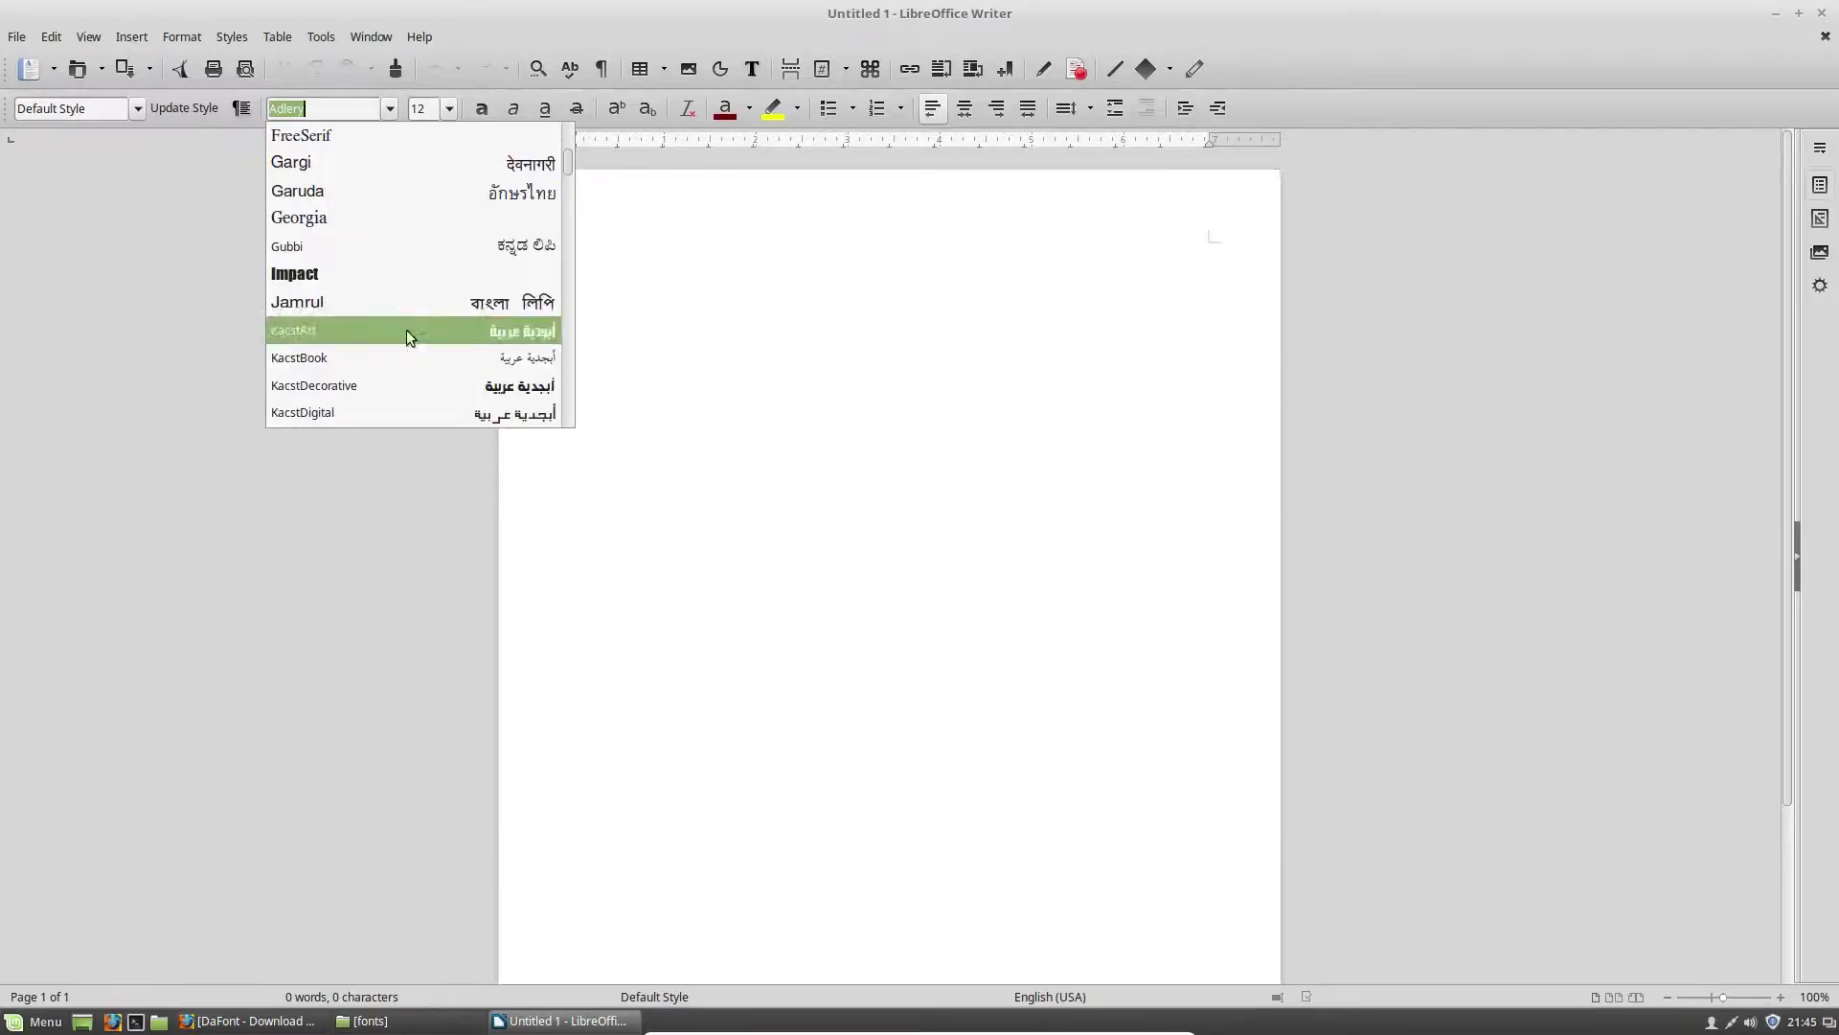
scroll(418, 343, "down", 4)
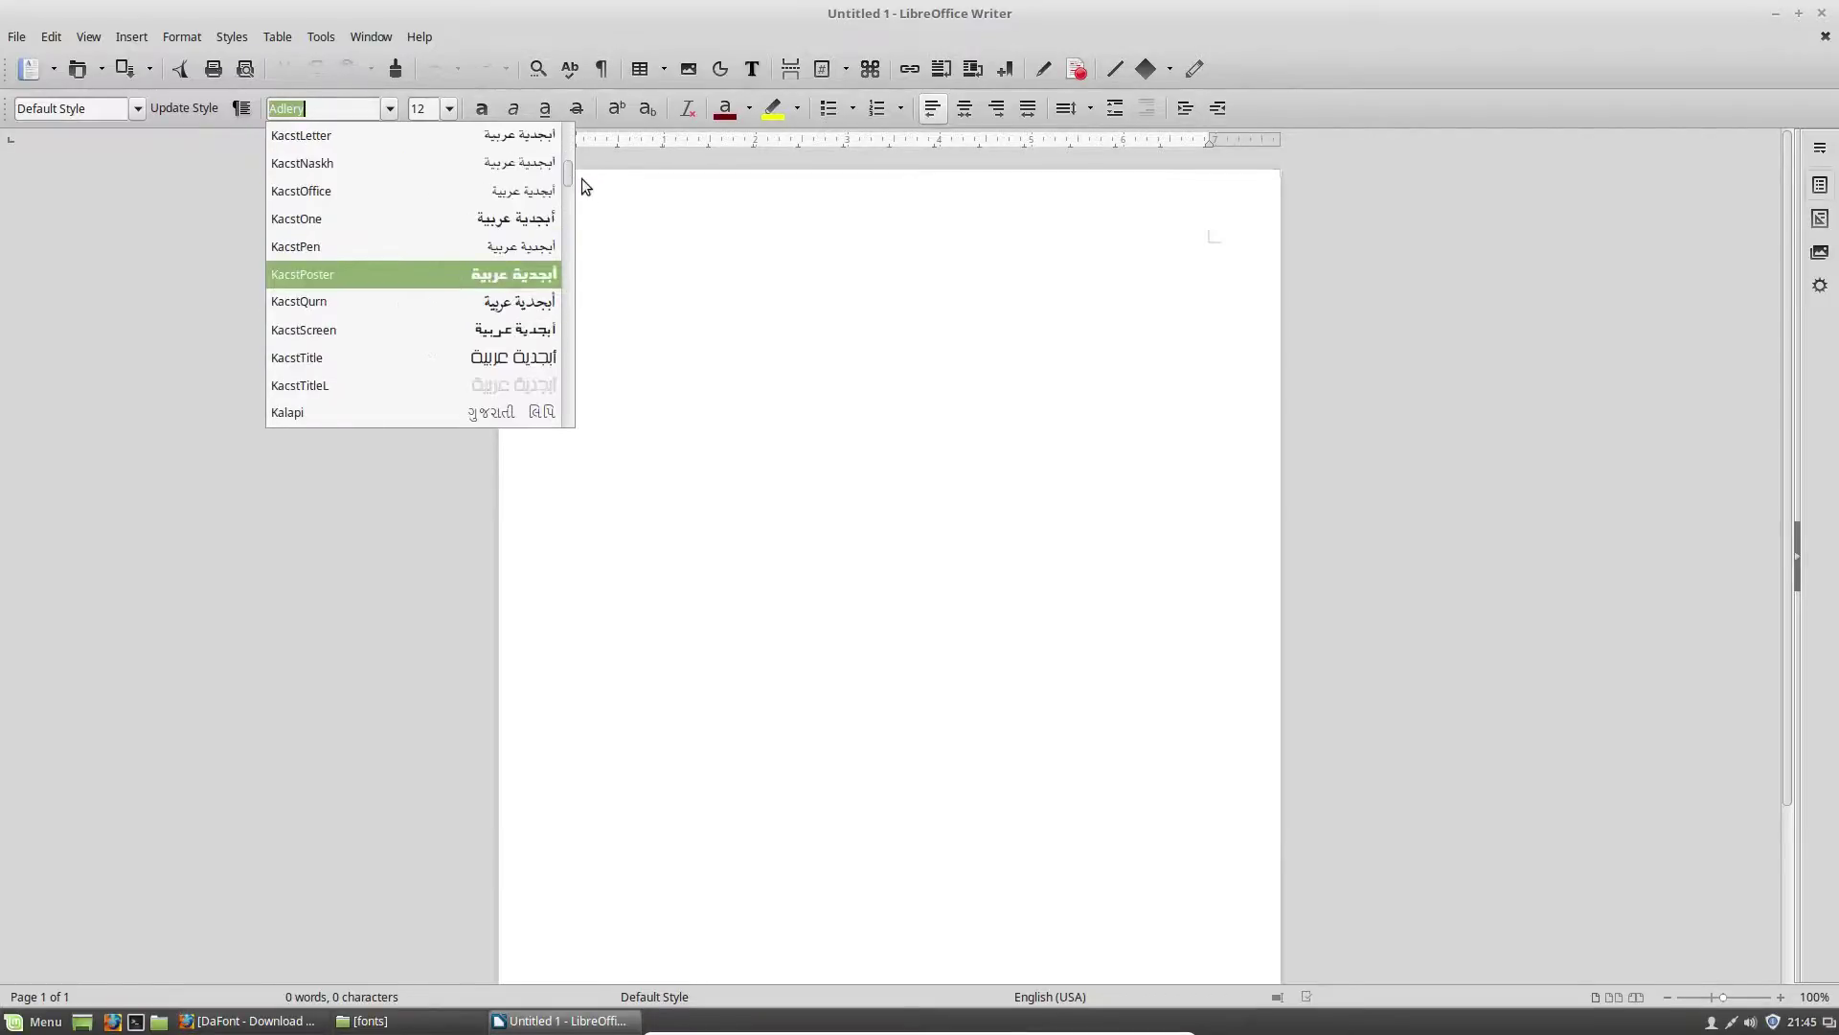
left_click_drag(571, 190, 580, 421)
scroll(463, 388, "up", 3)
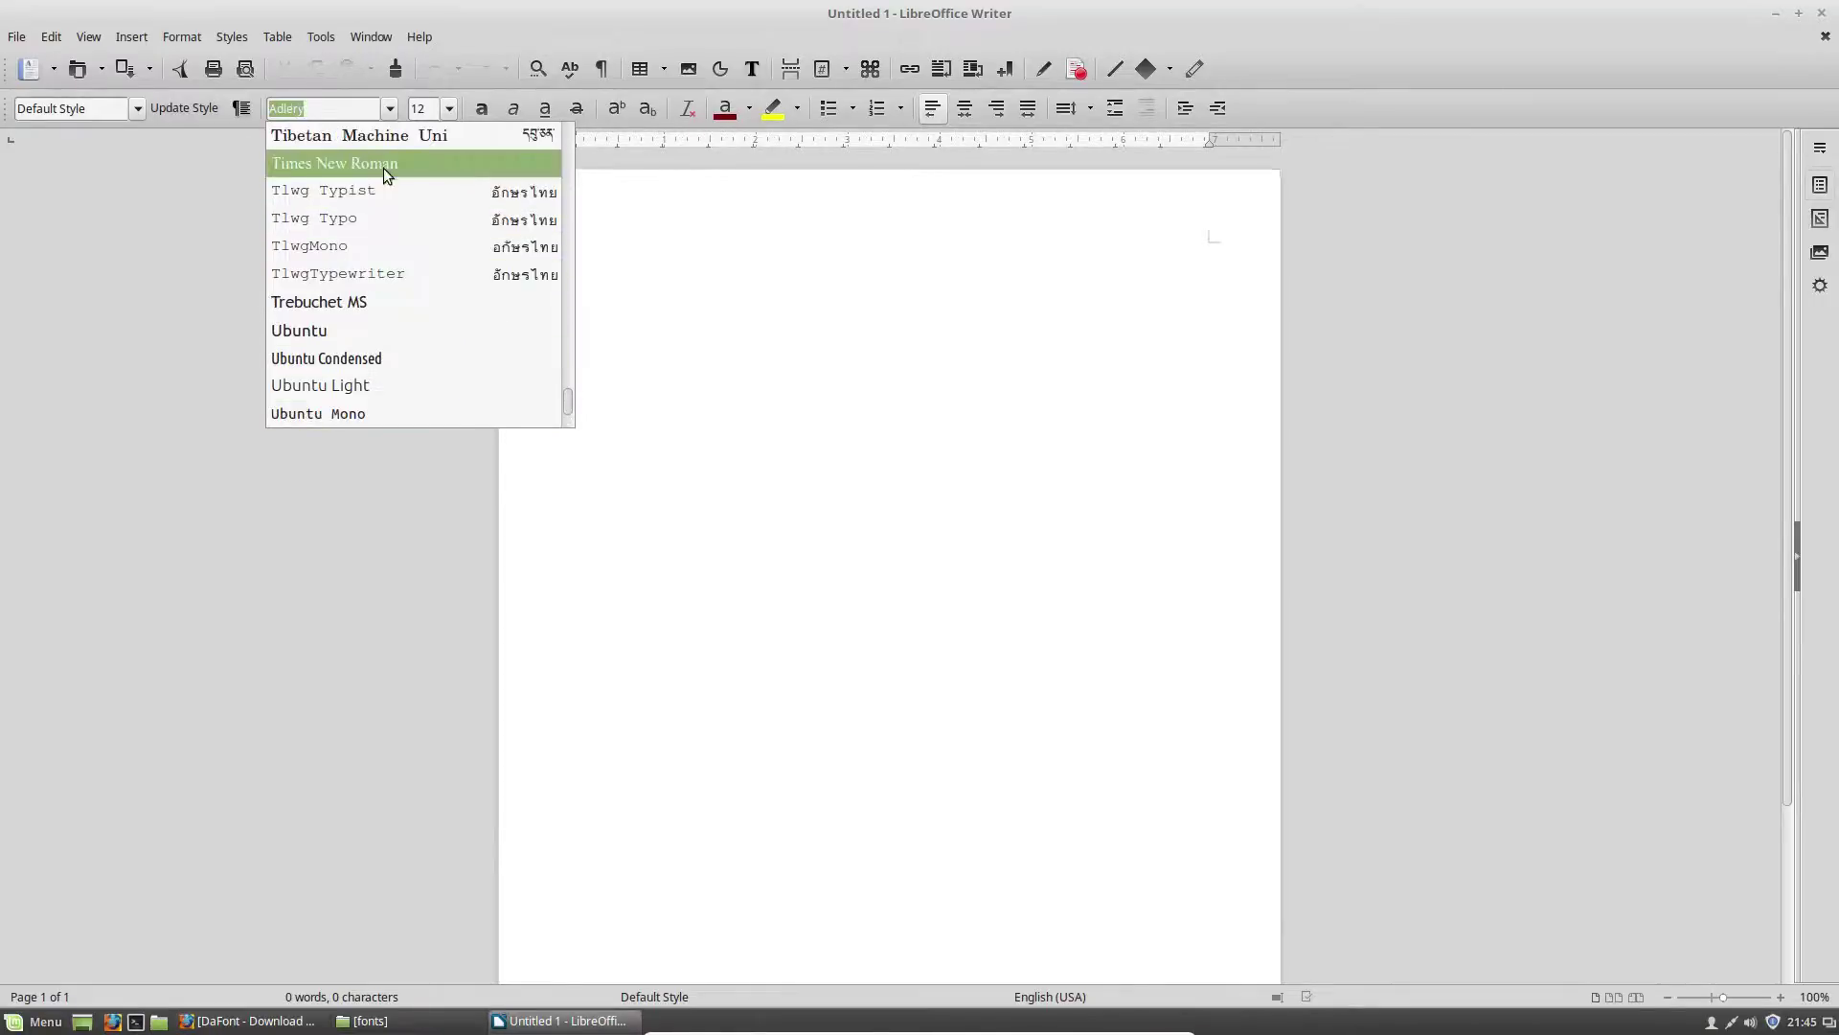
left_click(965, 445)
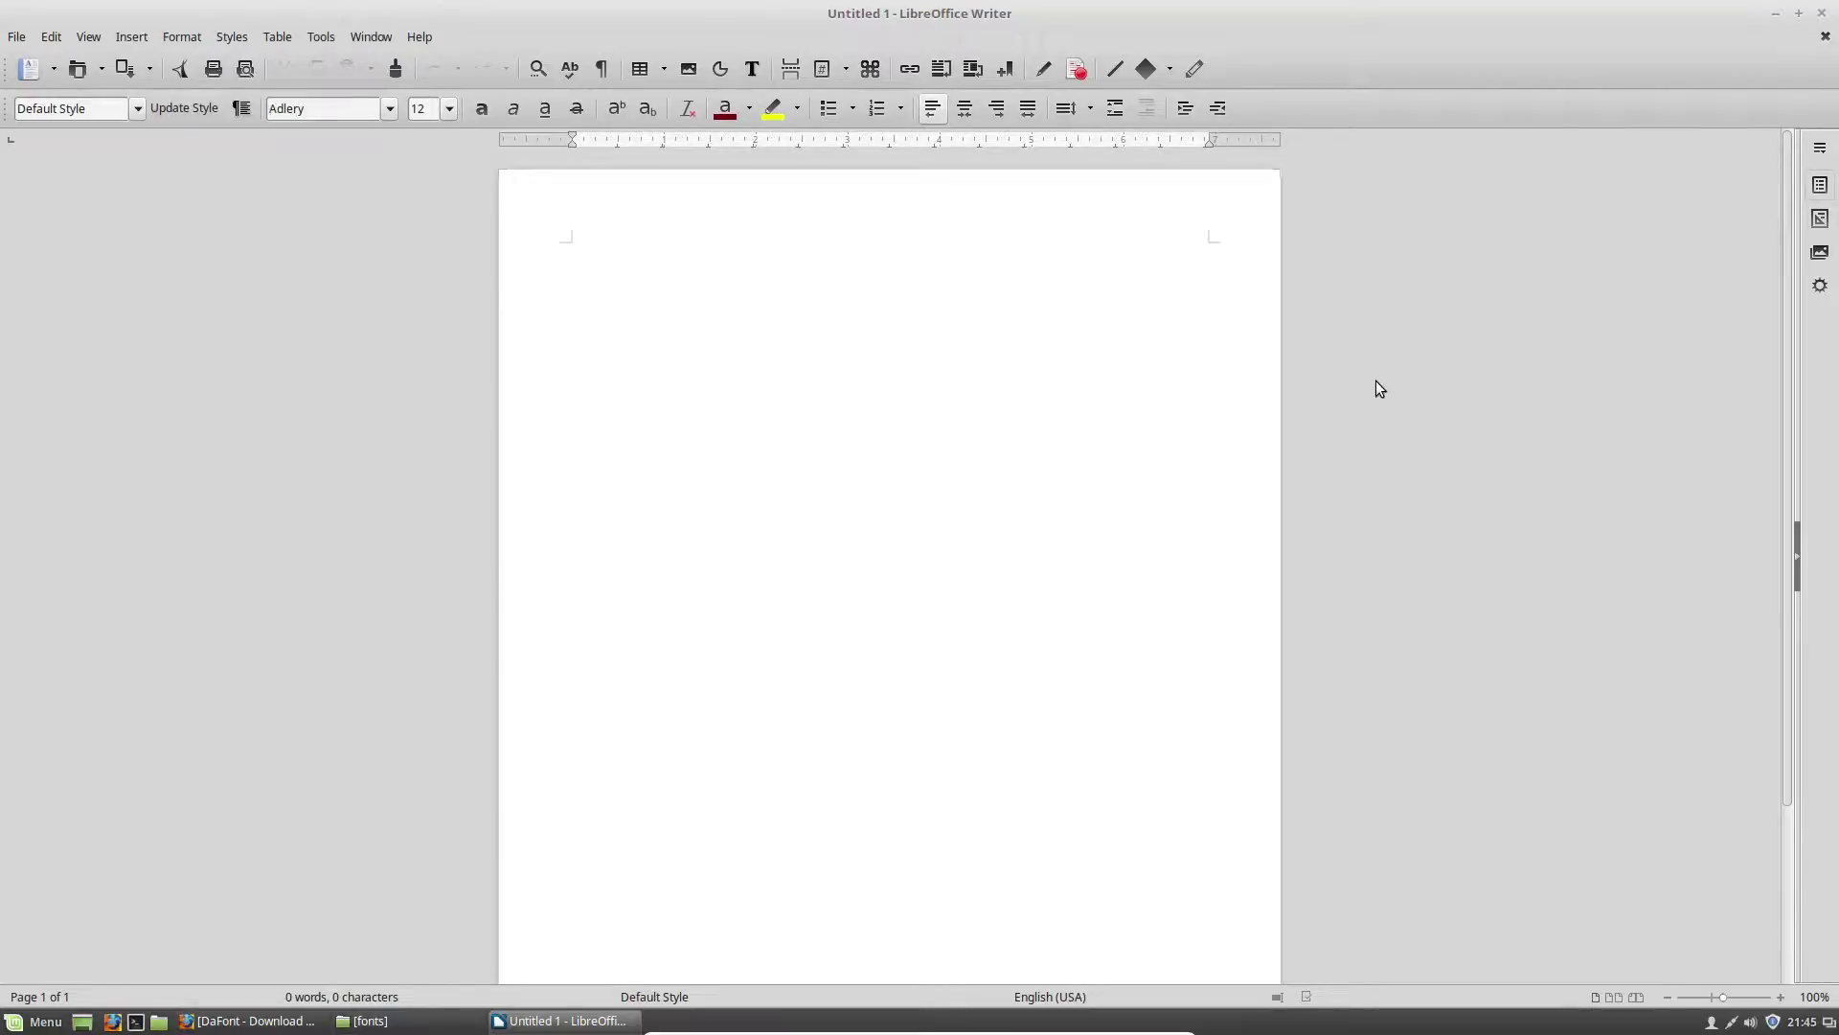
left_click(1822, 14)
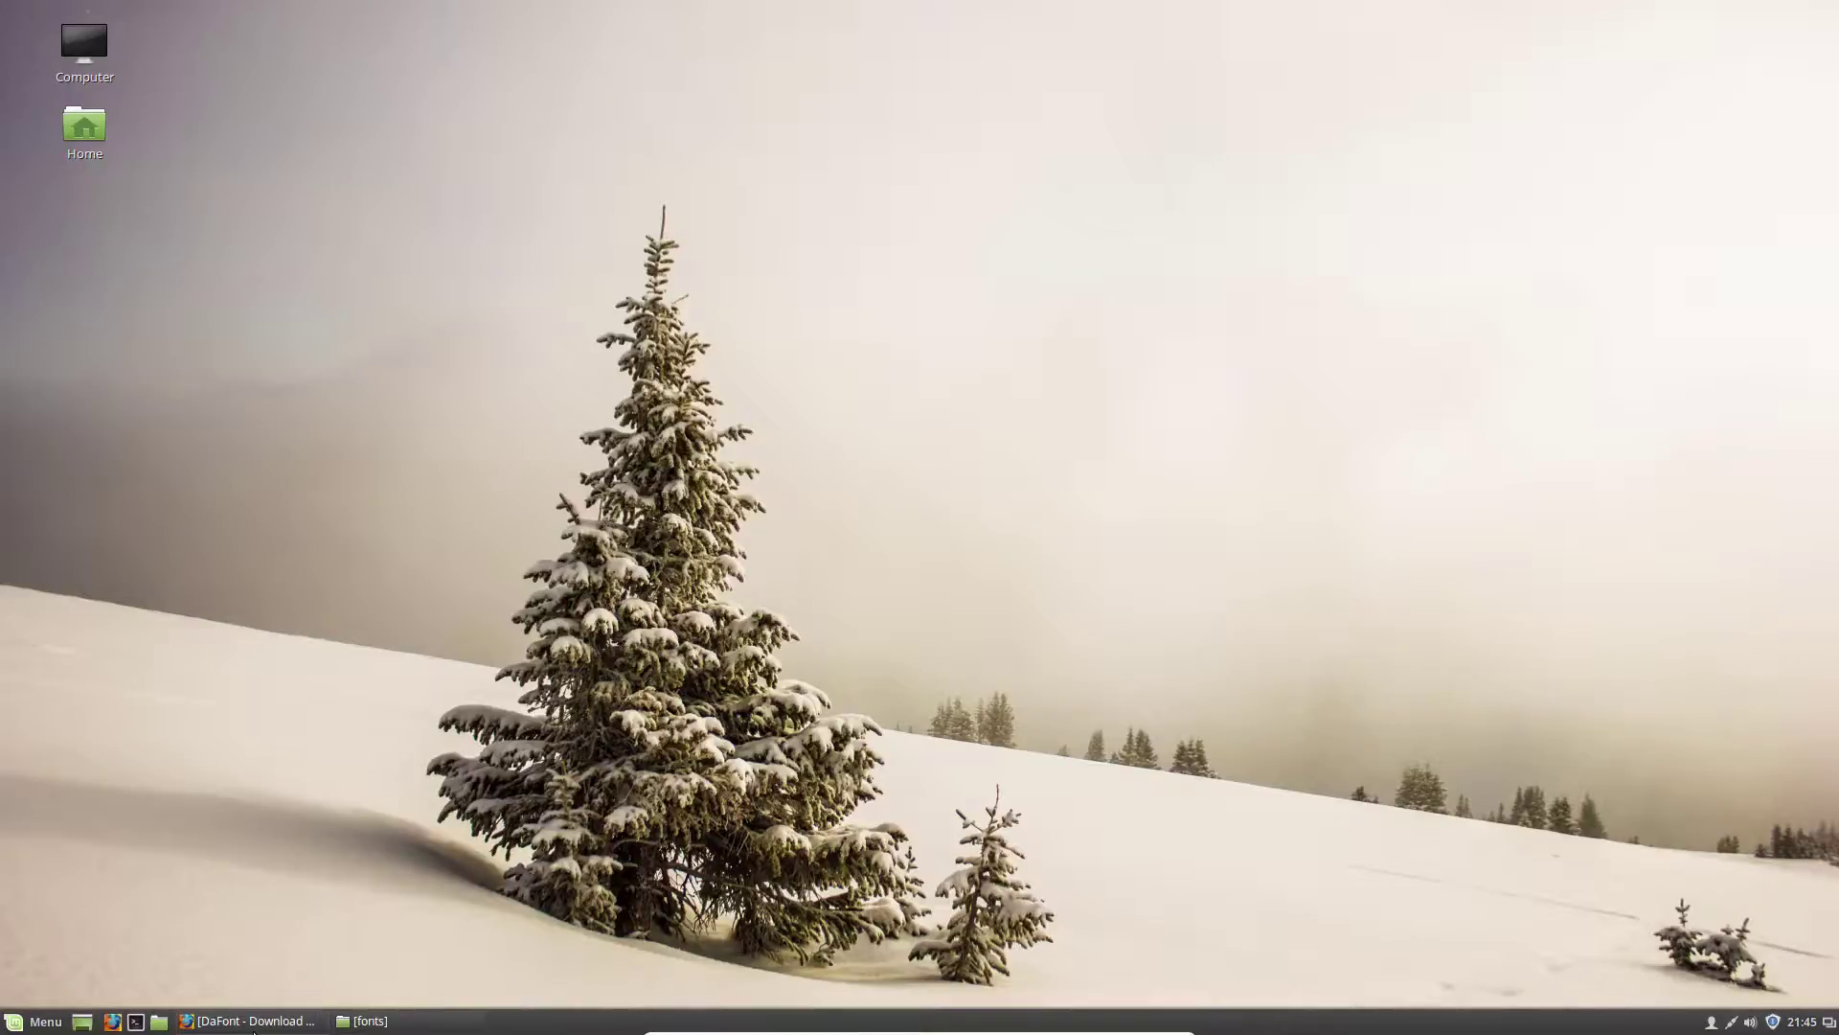
Step: Save the Shave the Whales and Punktype fonts from DaFont as shave_the_whales.zip and punktype.zip
left_click(255, 1025)
scroll(840, 533, "up", 3)
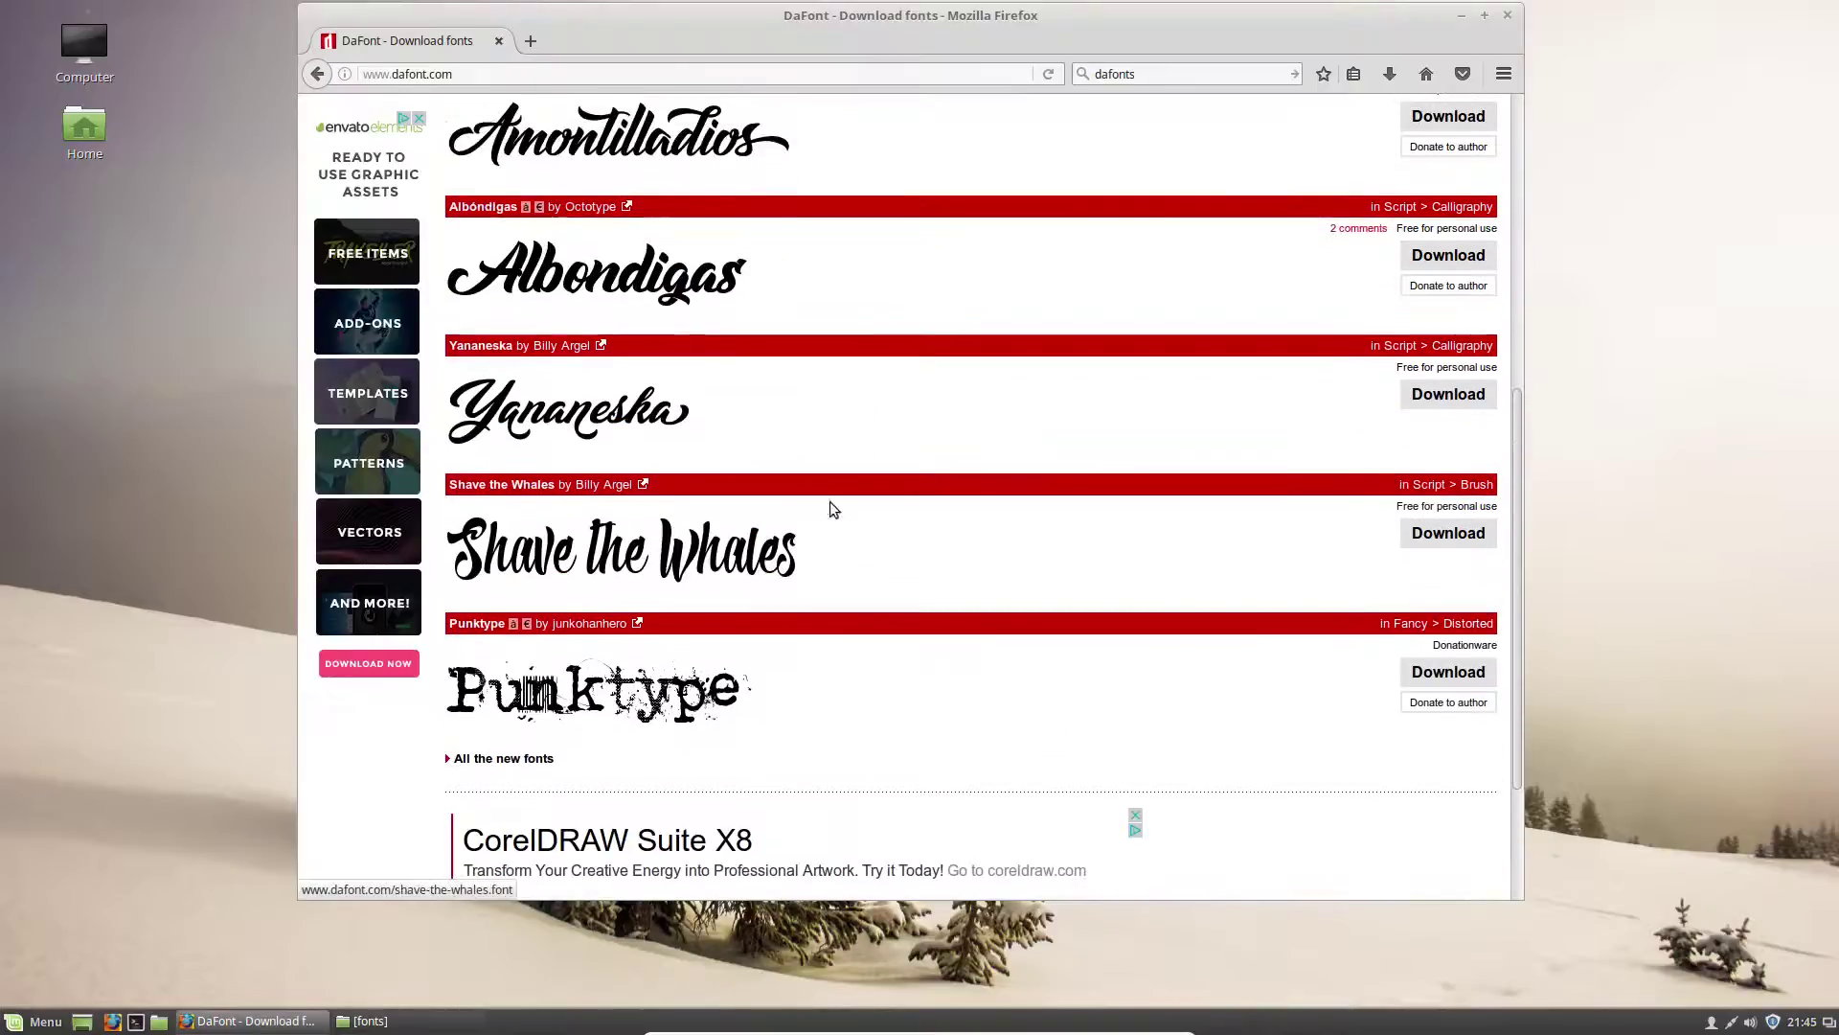
scroll(1012, 422, "up", 3)
scroll(996, 395, "up", 3)
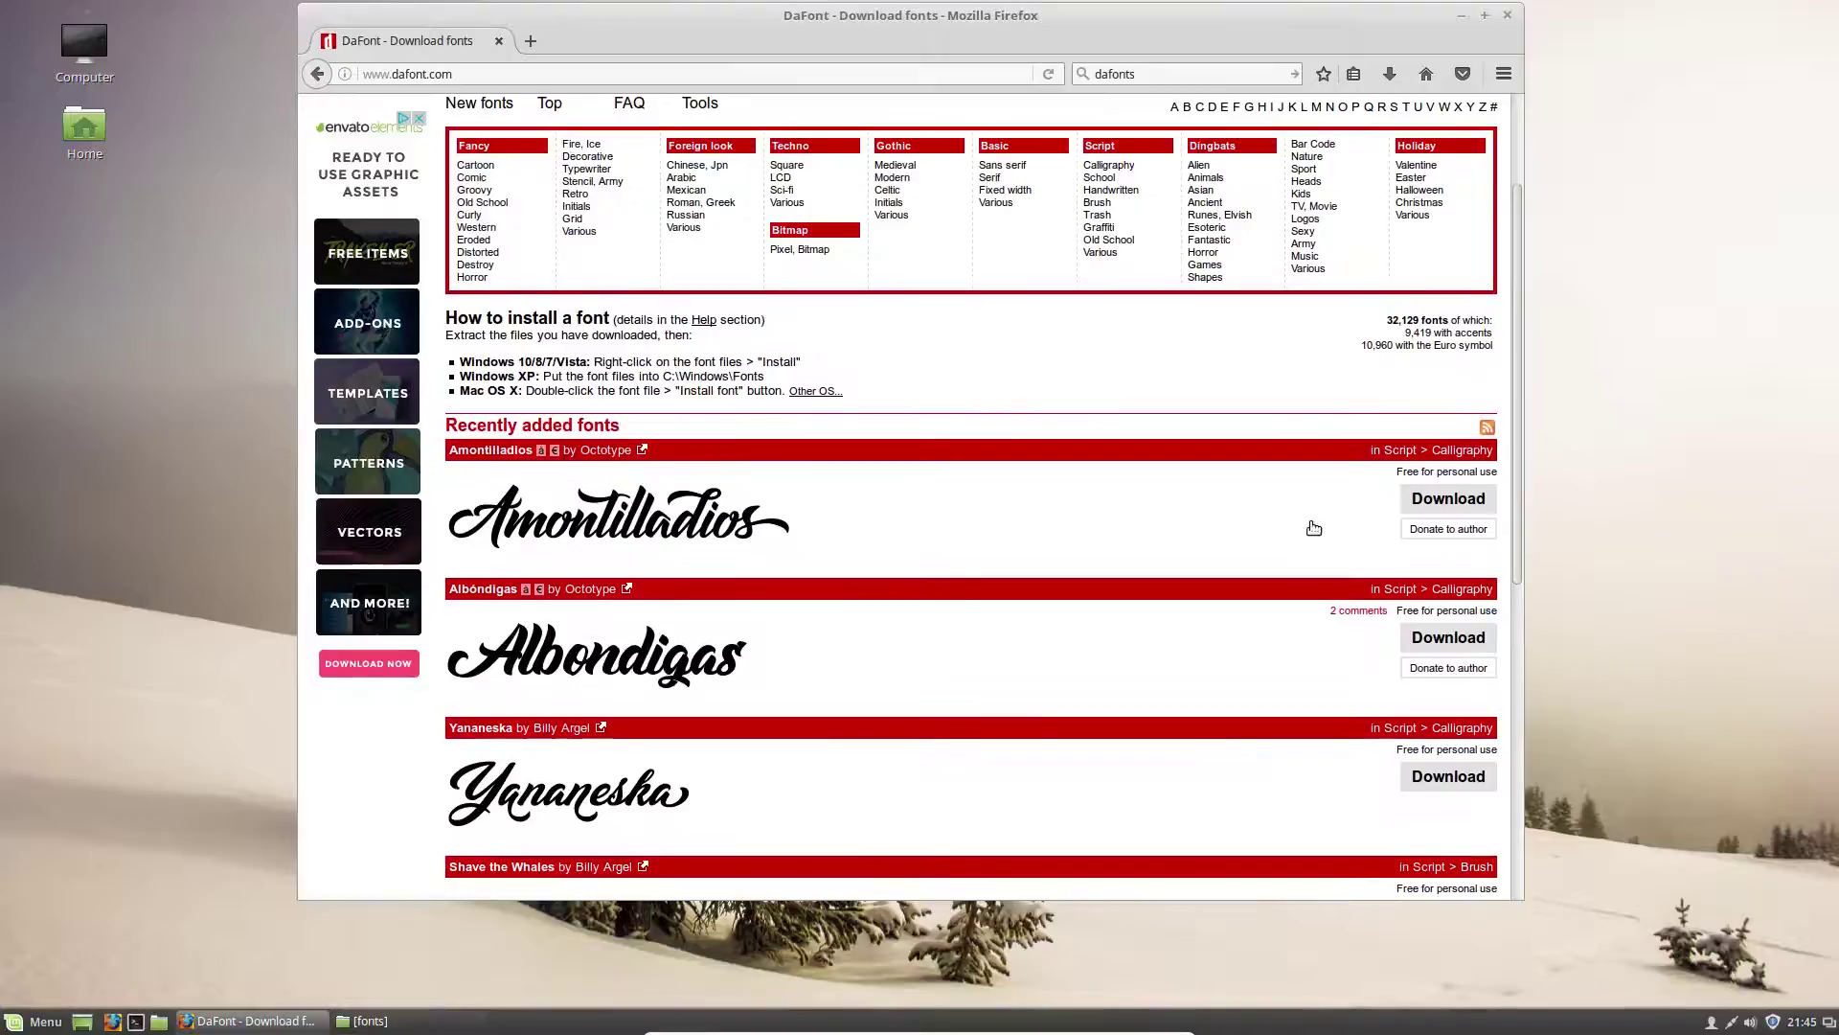
scroll(1323, 525, "up", 3)
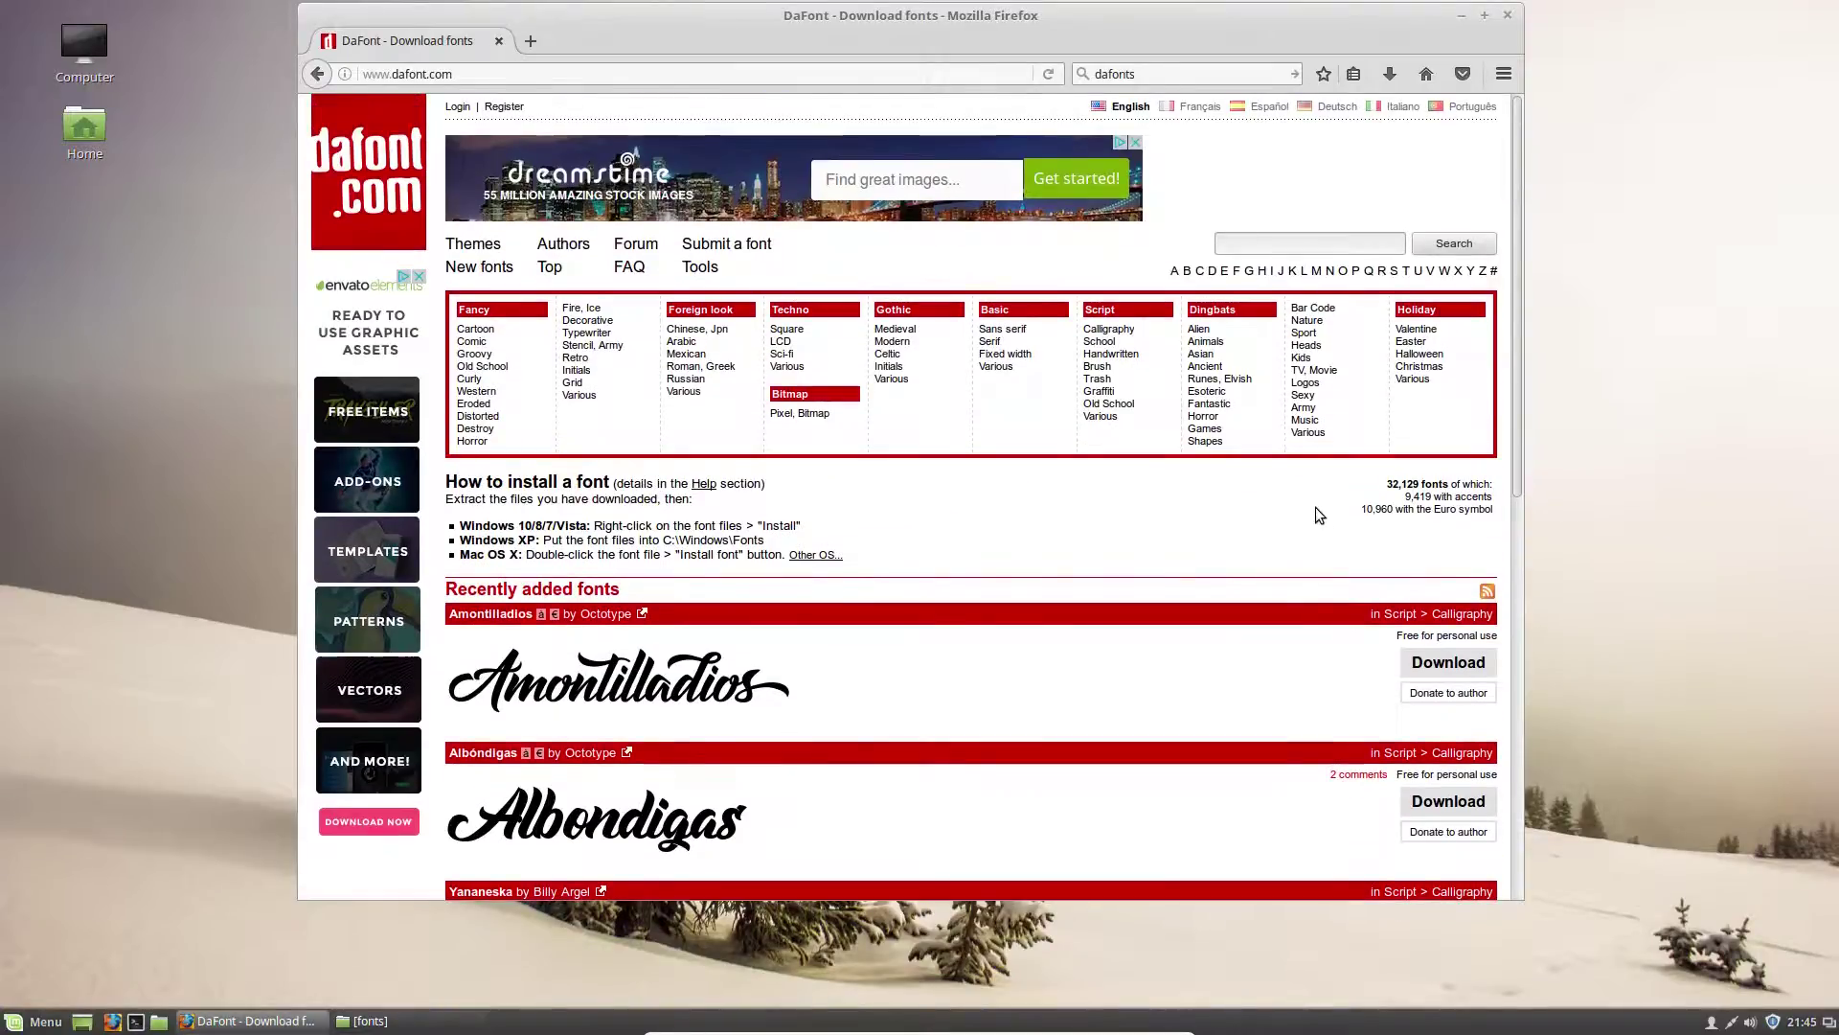
scroll(1315, 507, "down", 8)
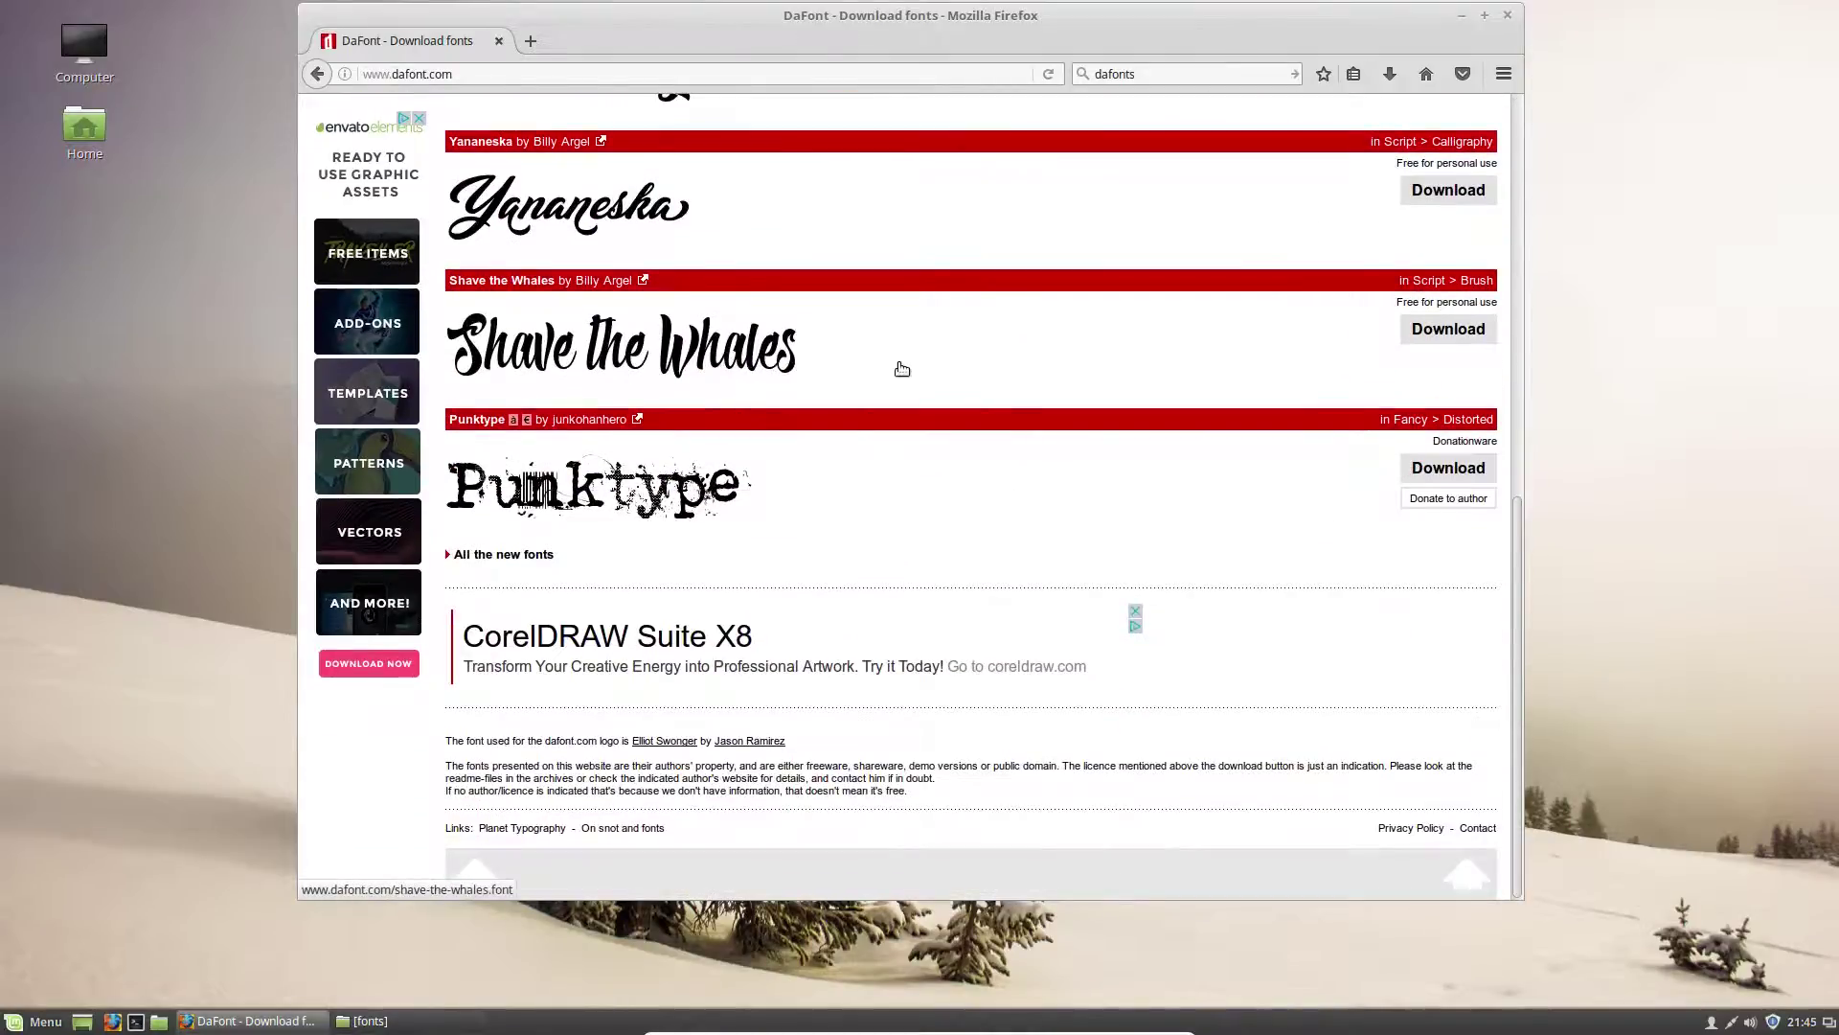
left_click(1448, 336)
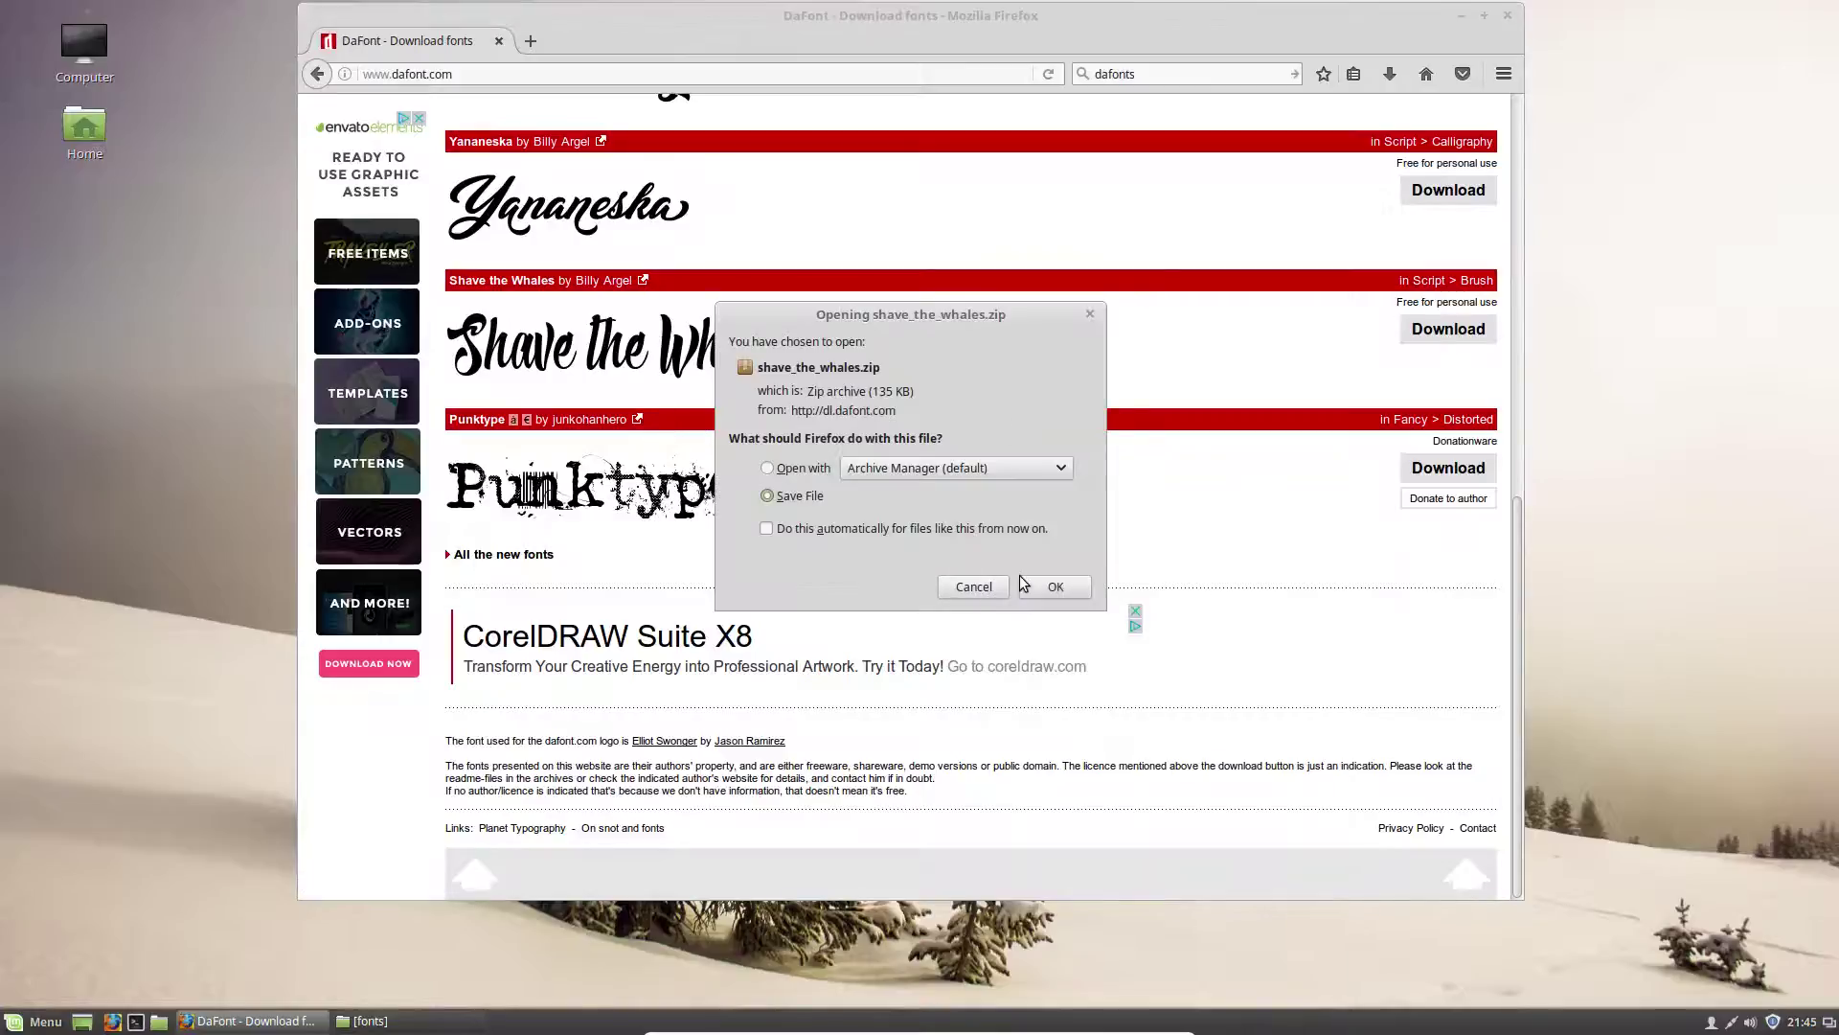
left_click(1039, 587)
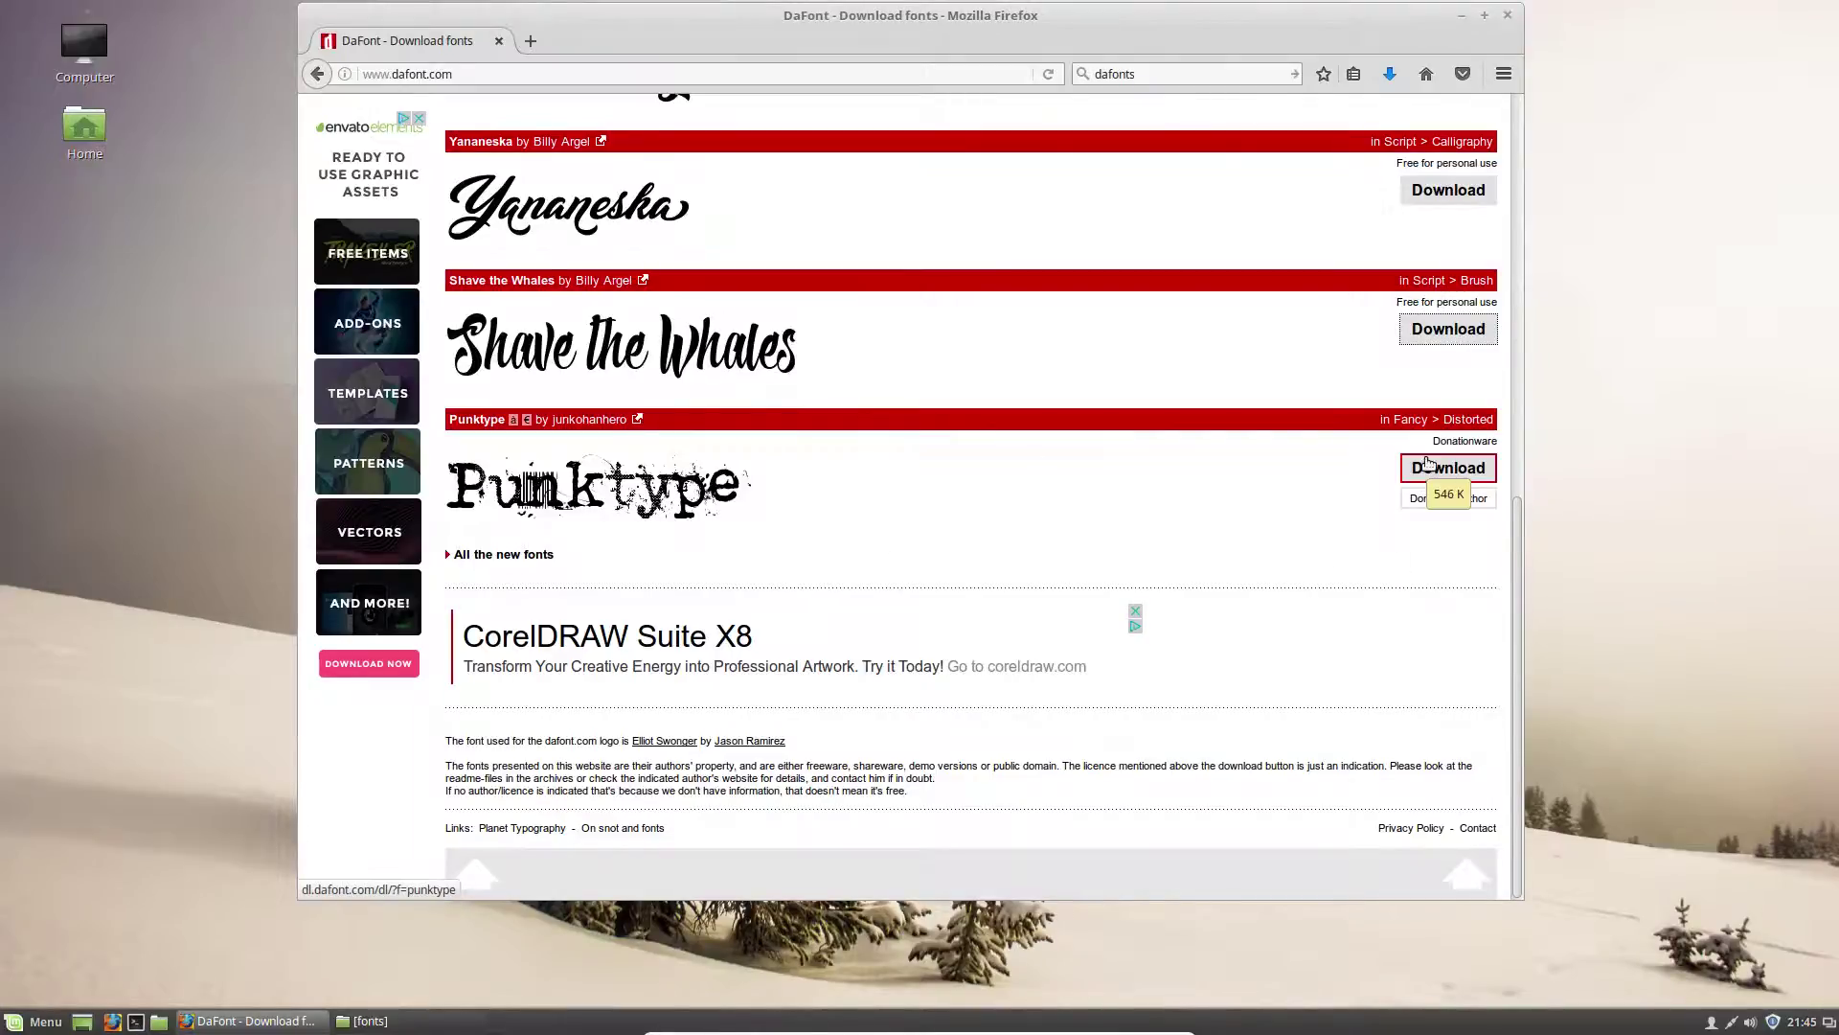
left_click(1428, 464)
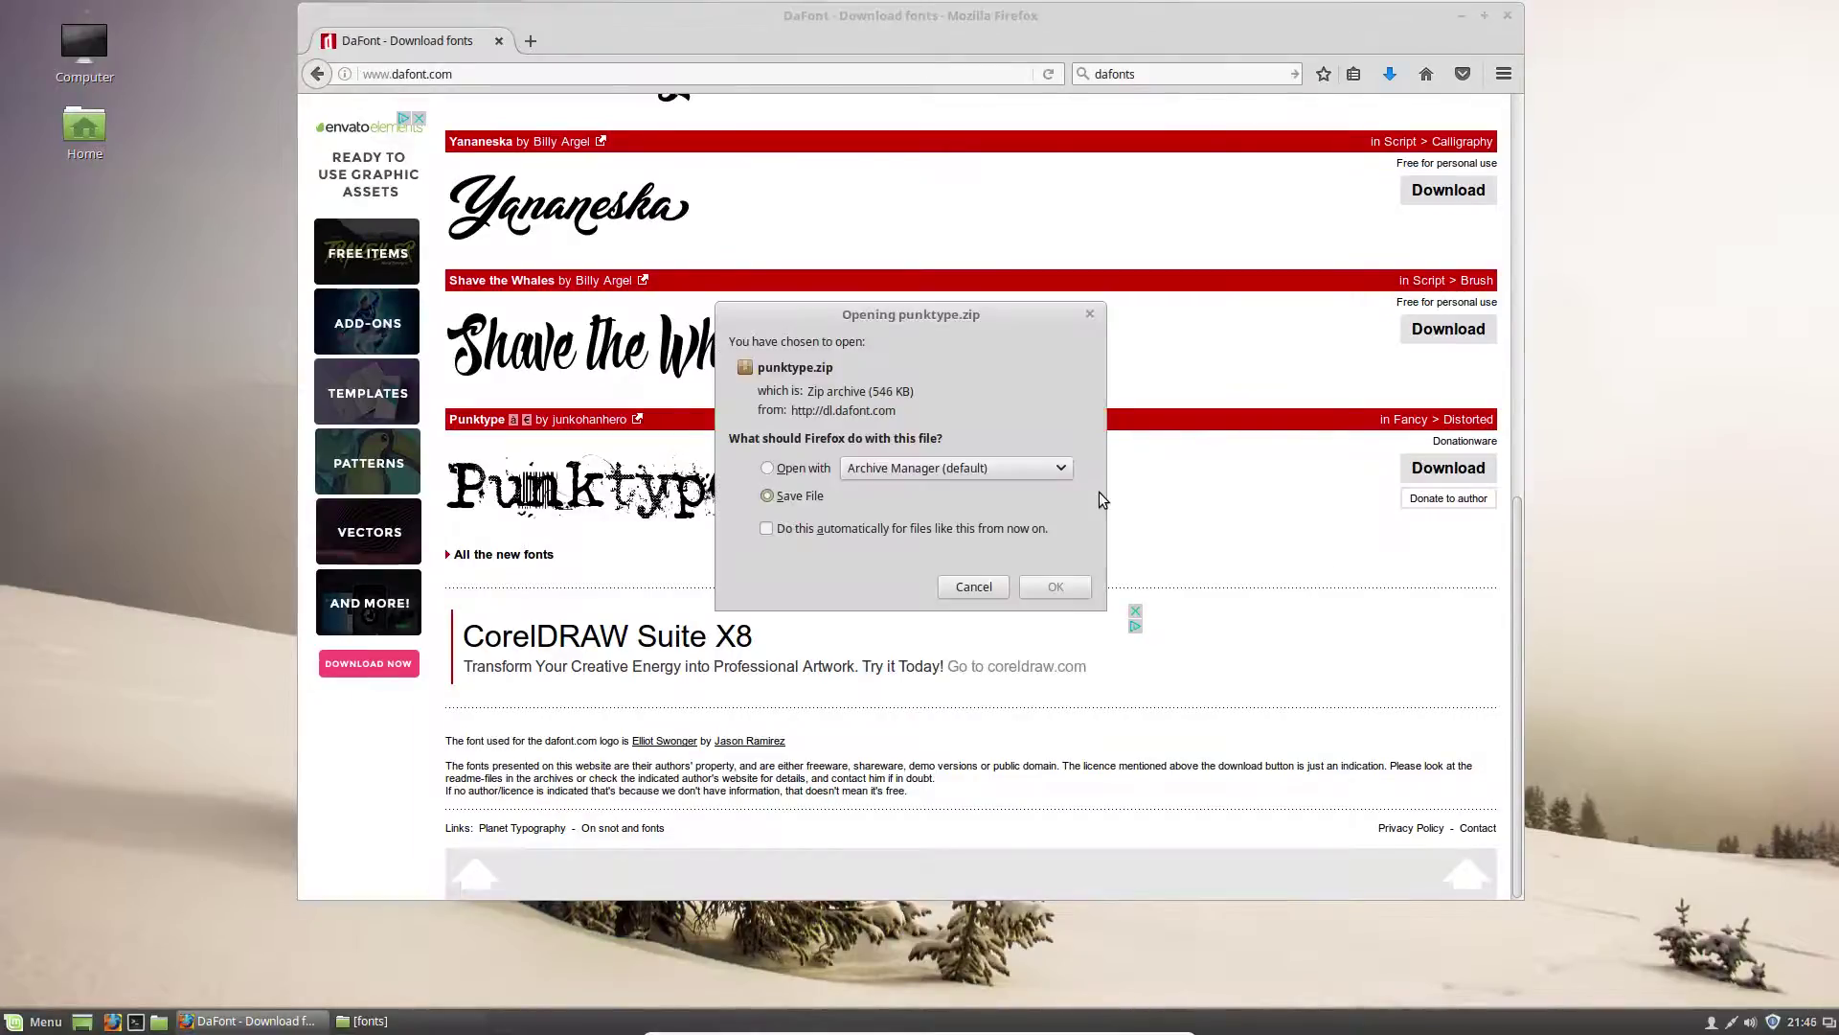
left_click(1074, 591)
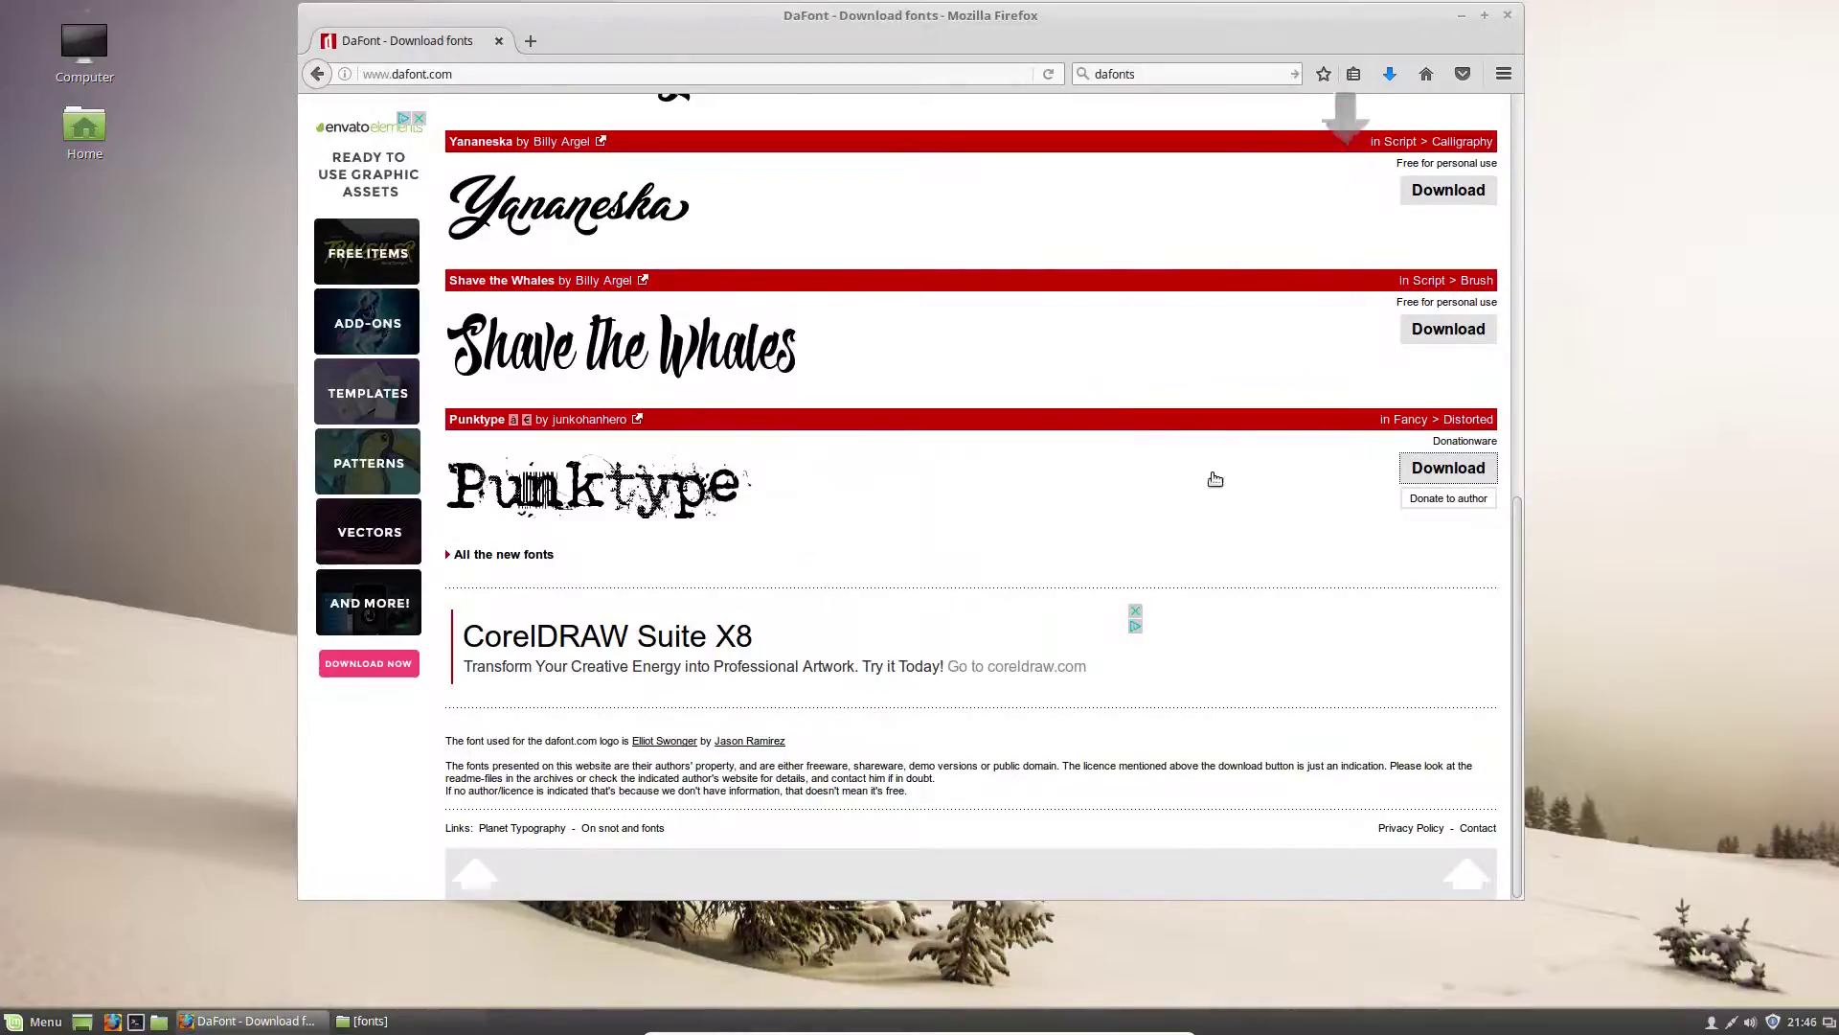
Step: Open the Downloads folder in a second Nemo window placed to the right
left_click(1462, 15)
left_click(364, 1020)
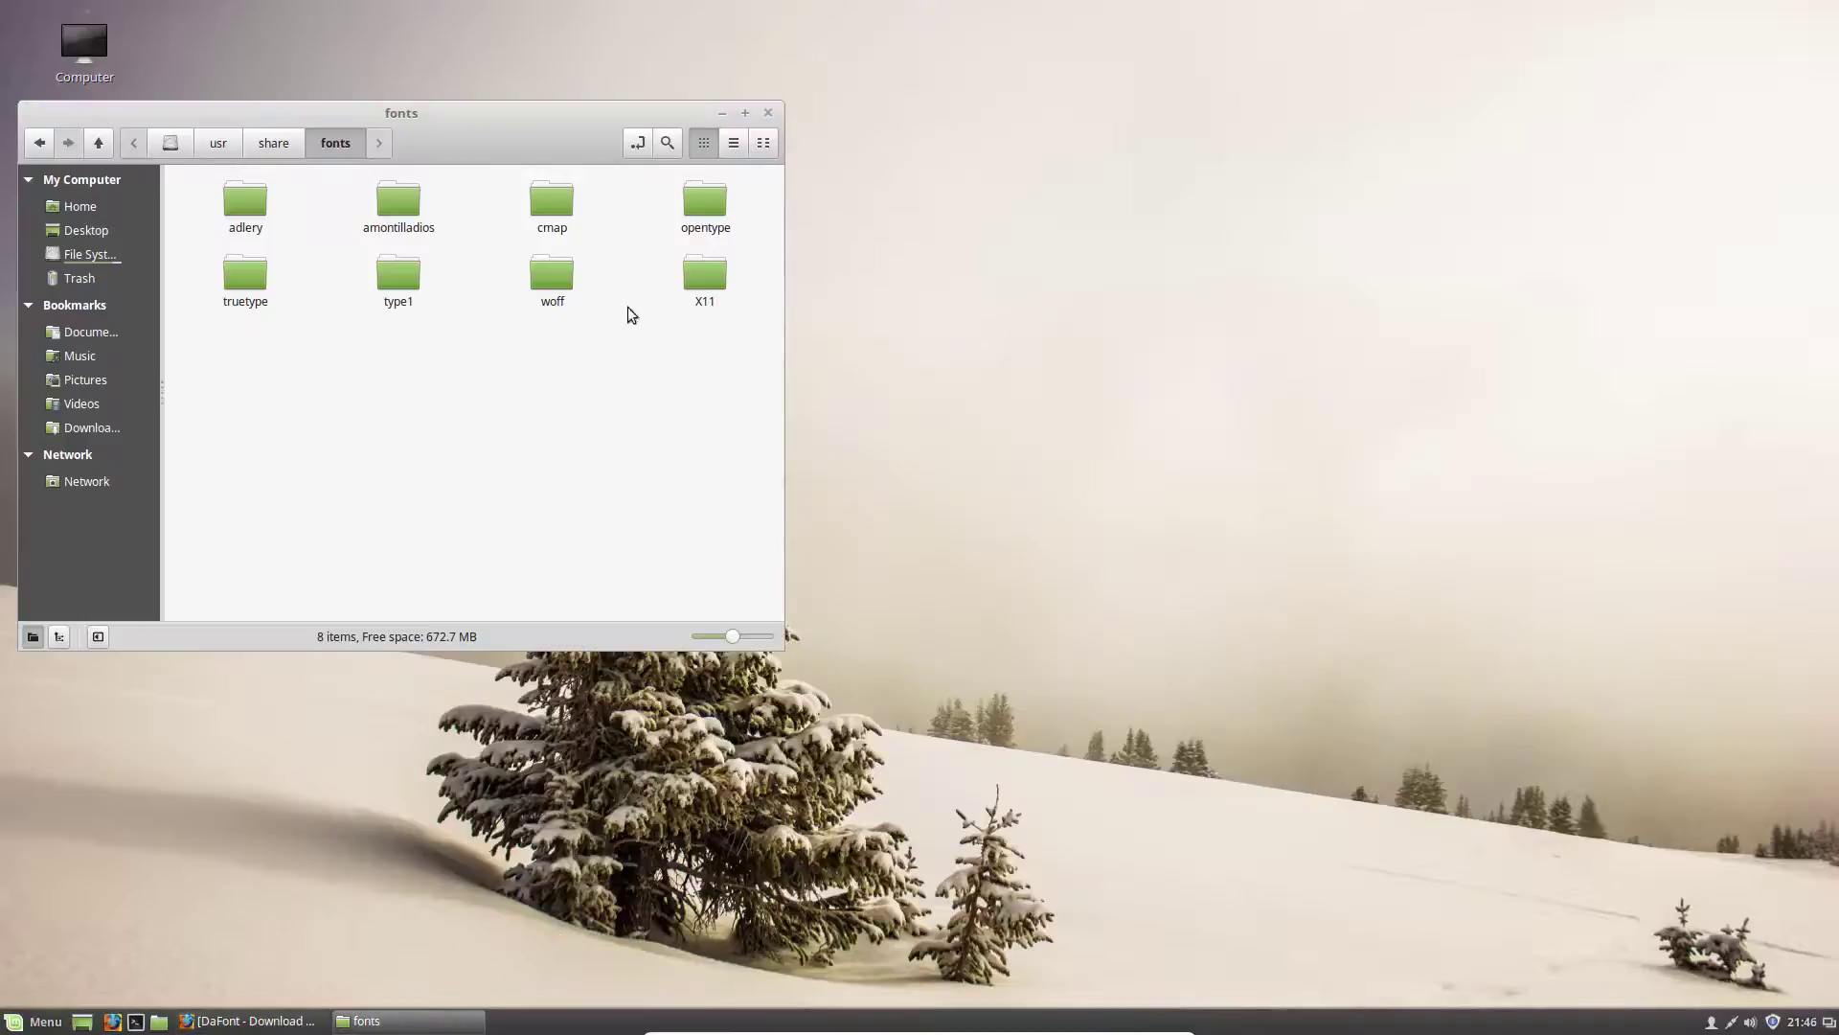
right_click(89, 429)
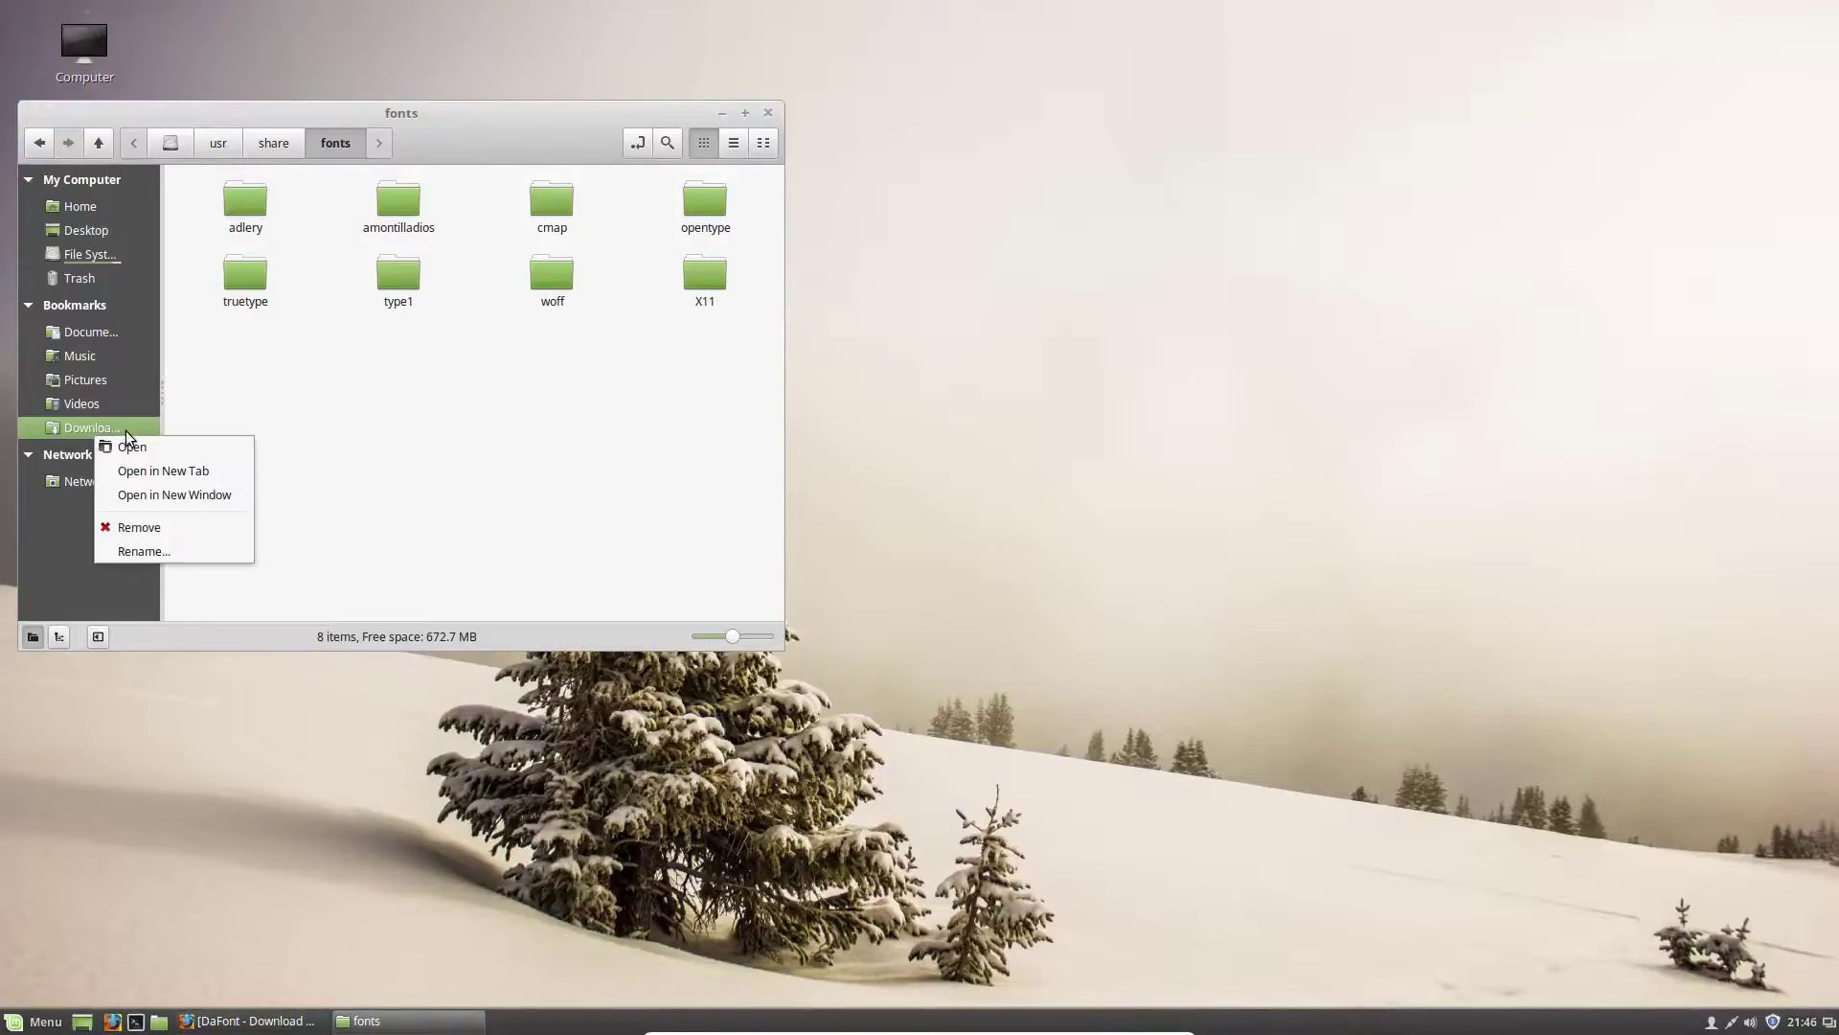
left_click(181, 494)
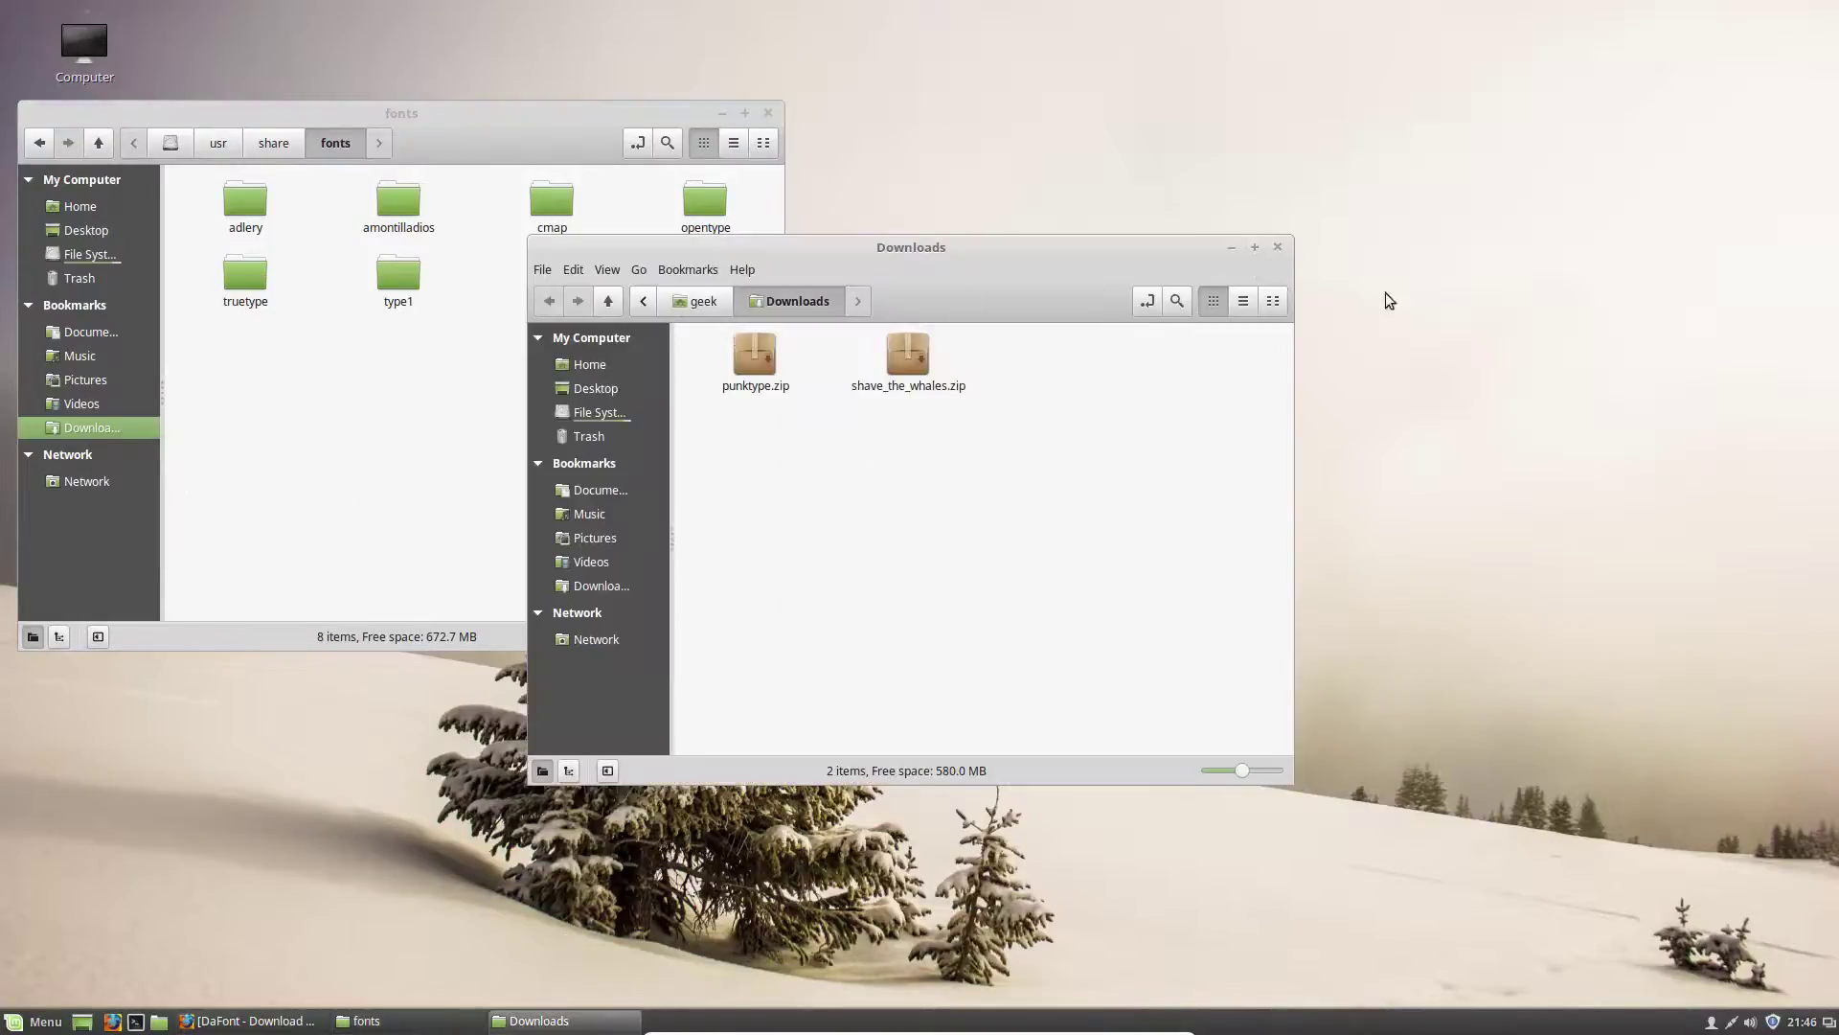
left_click_drag(1182, 250, 1599, 279)
Step: Extract punktype.zip and shave_the_whales.zip into their own folders in Downloads
right_click(1172, 406)
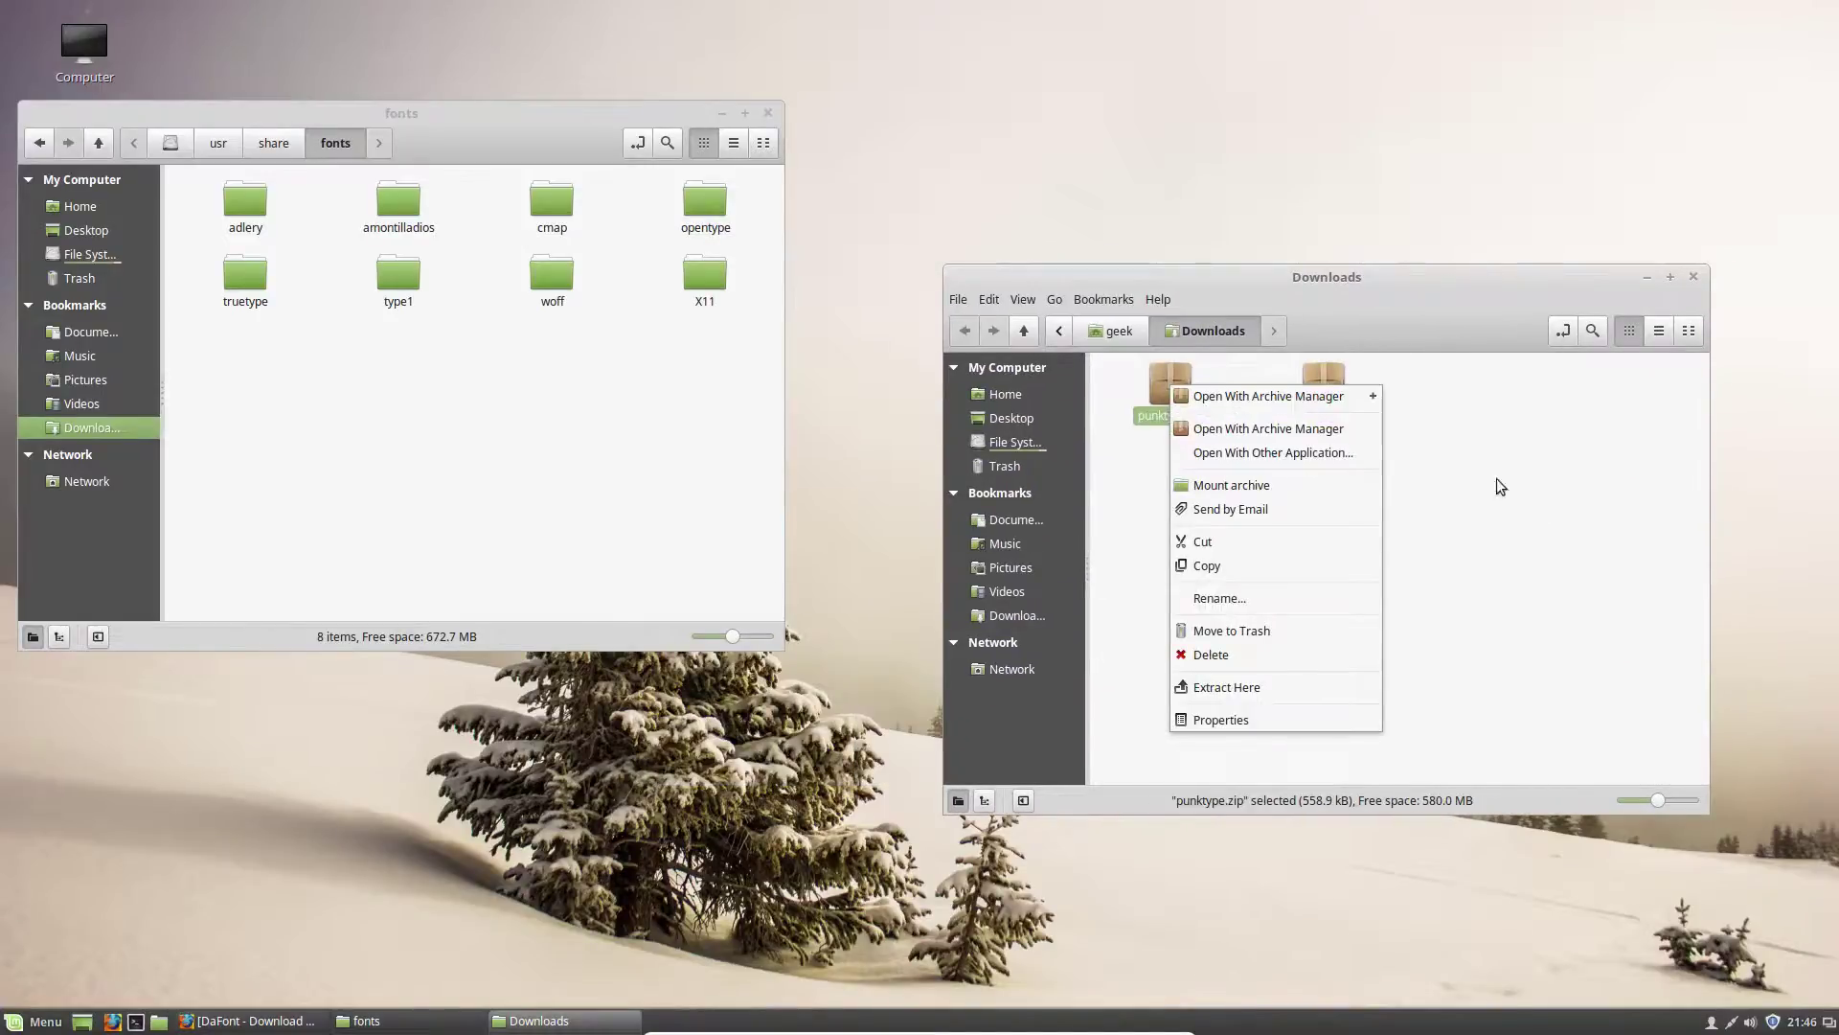
right_click(1184, 384)
right_click(1186, 385)
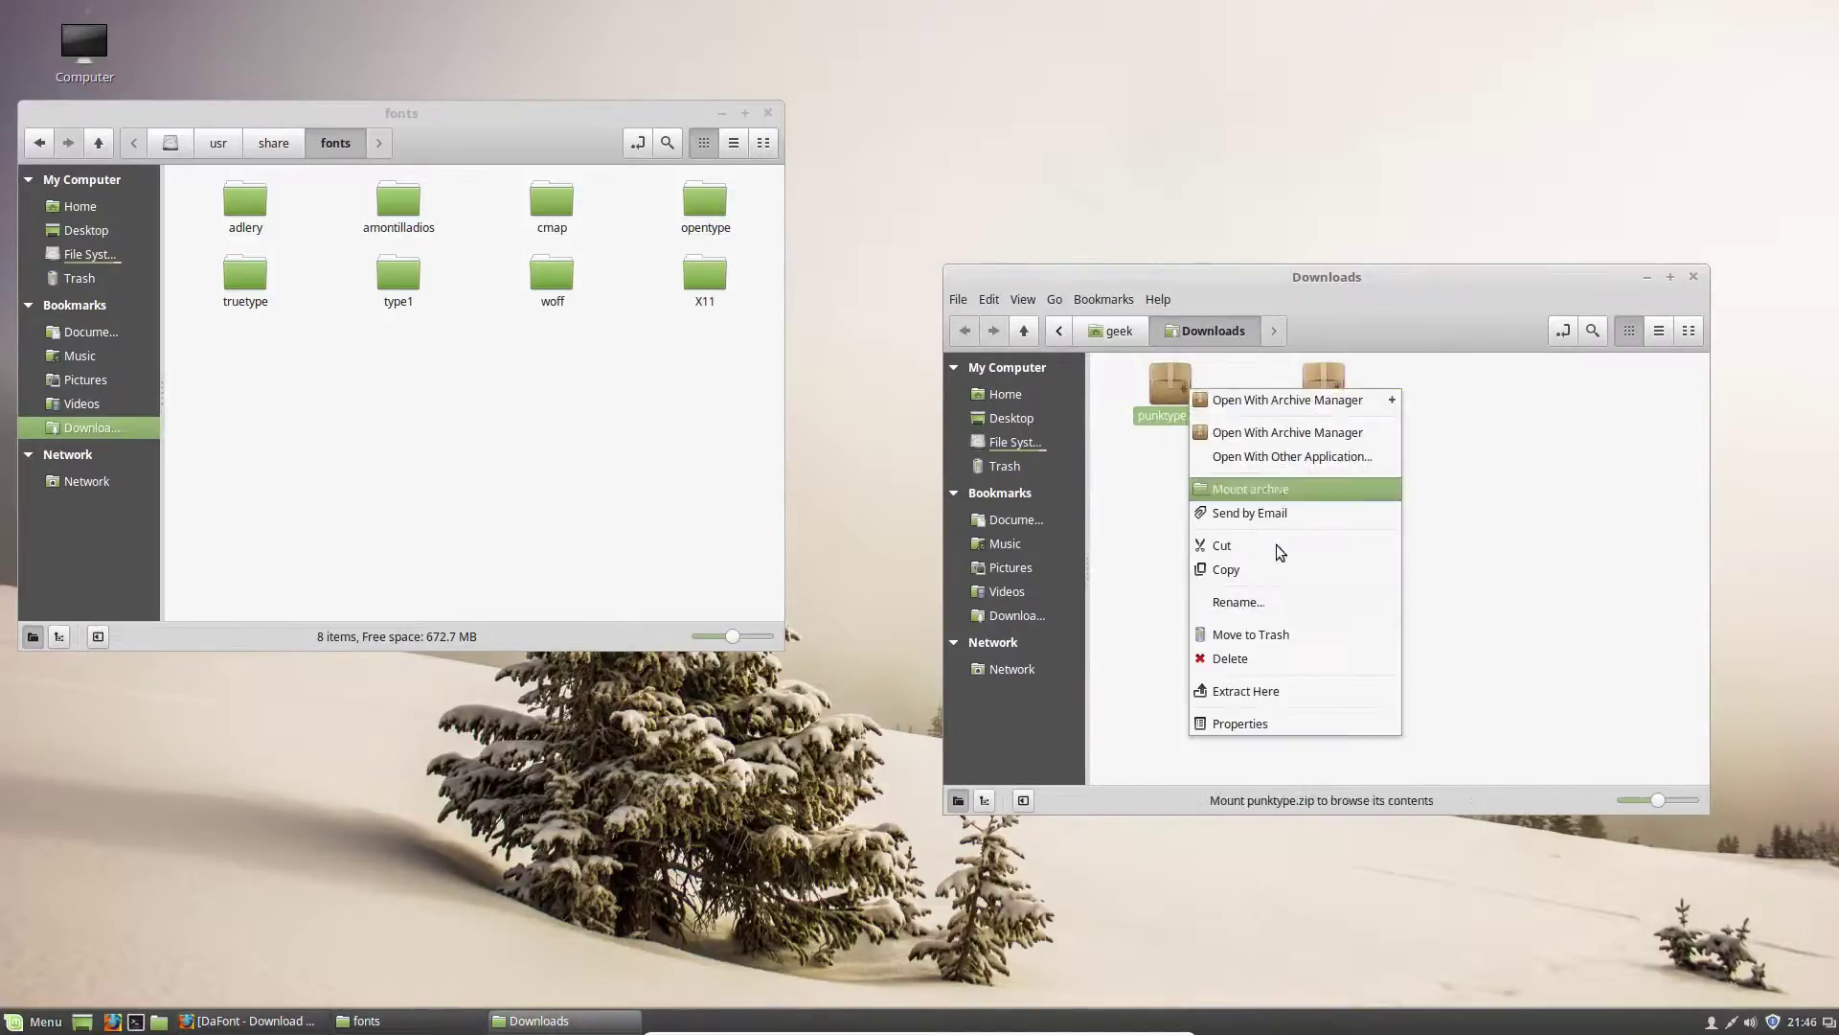
left_click(1269, 692)
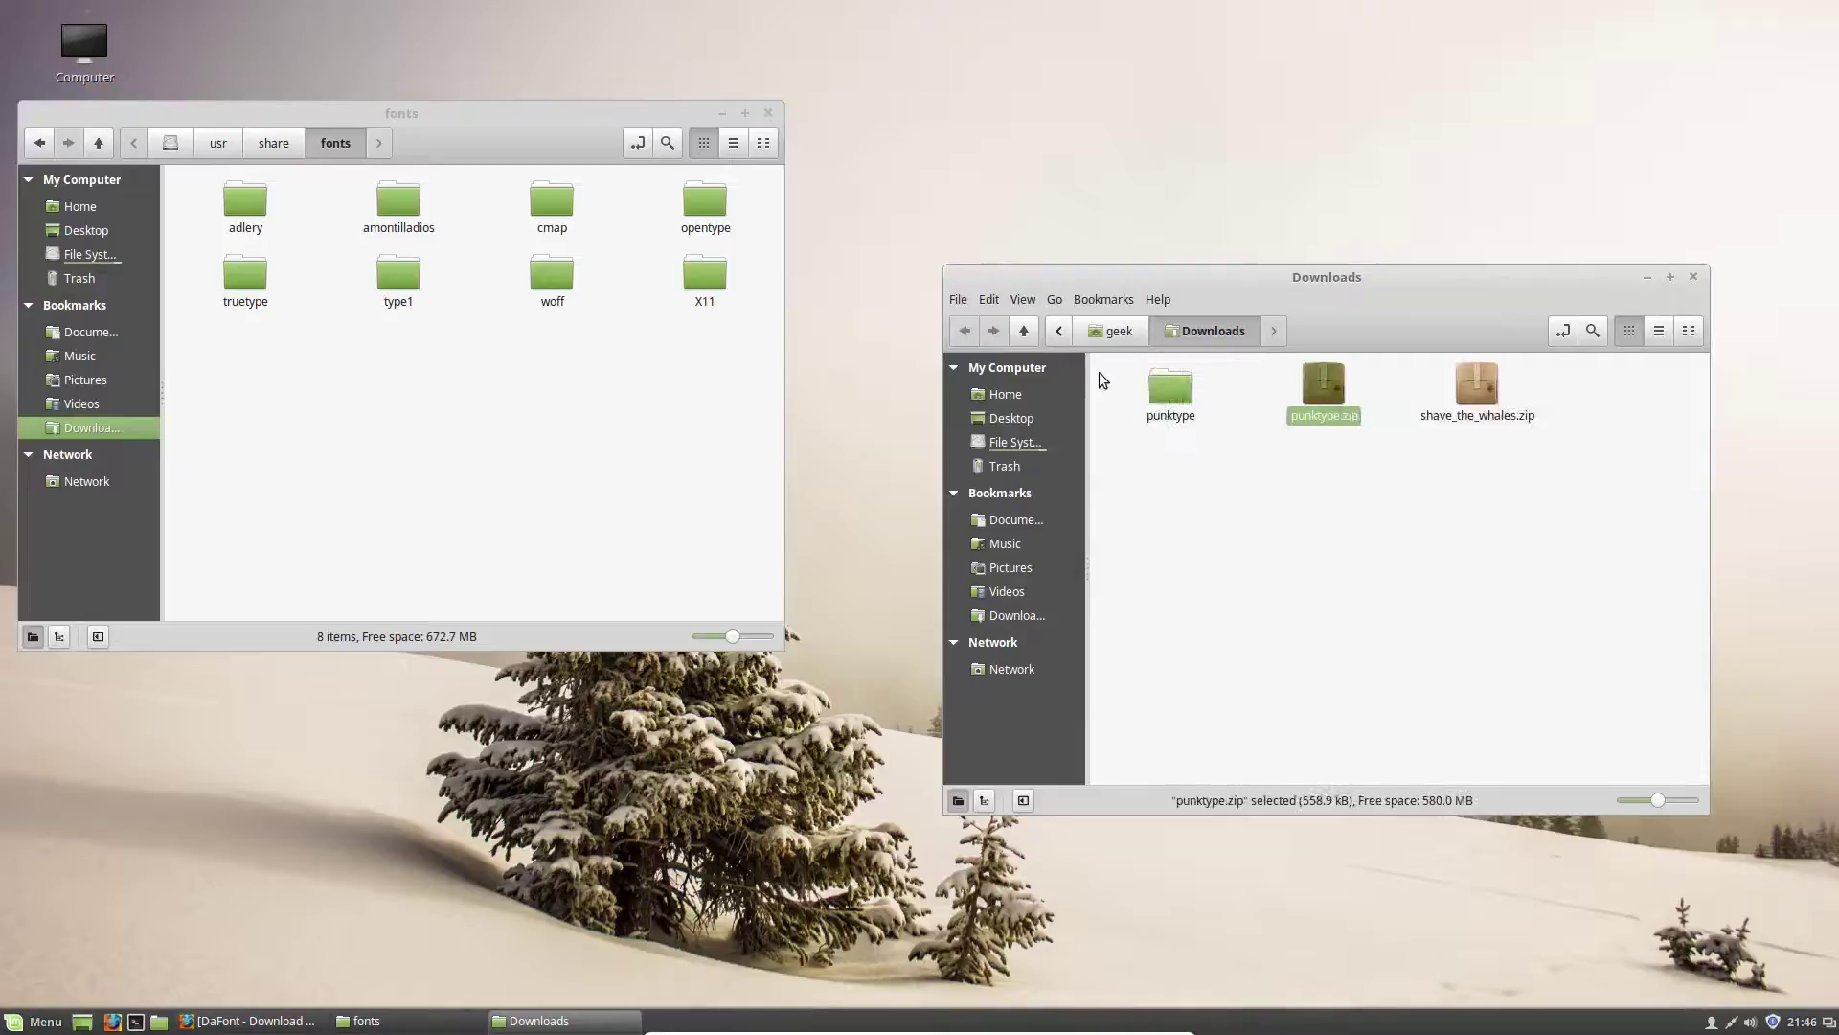
left_click(1341, 603)
right_click(1471, 407)
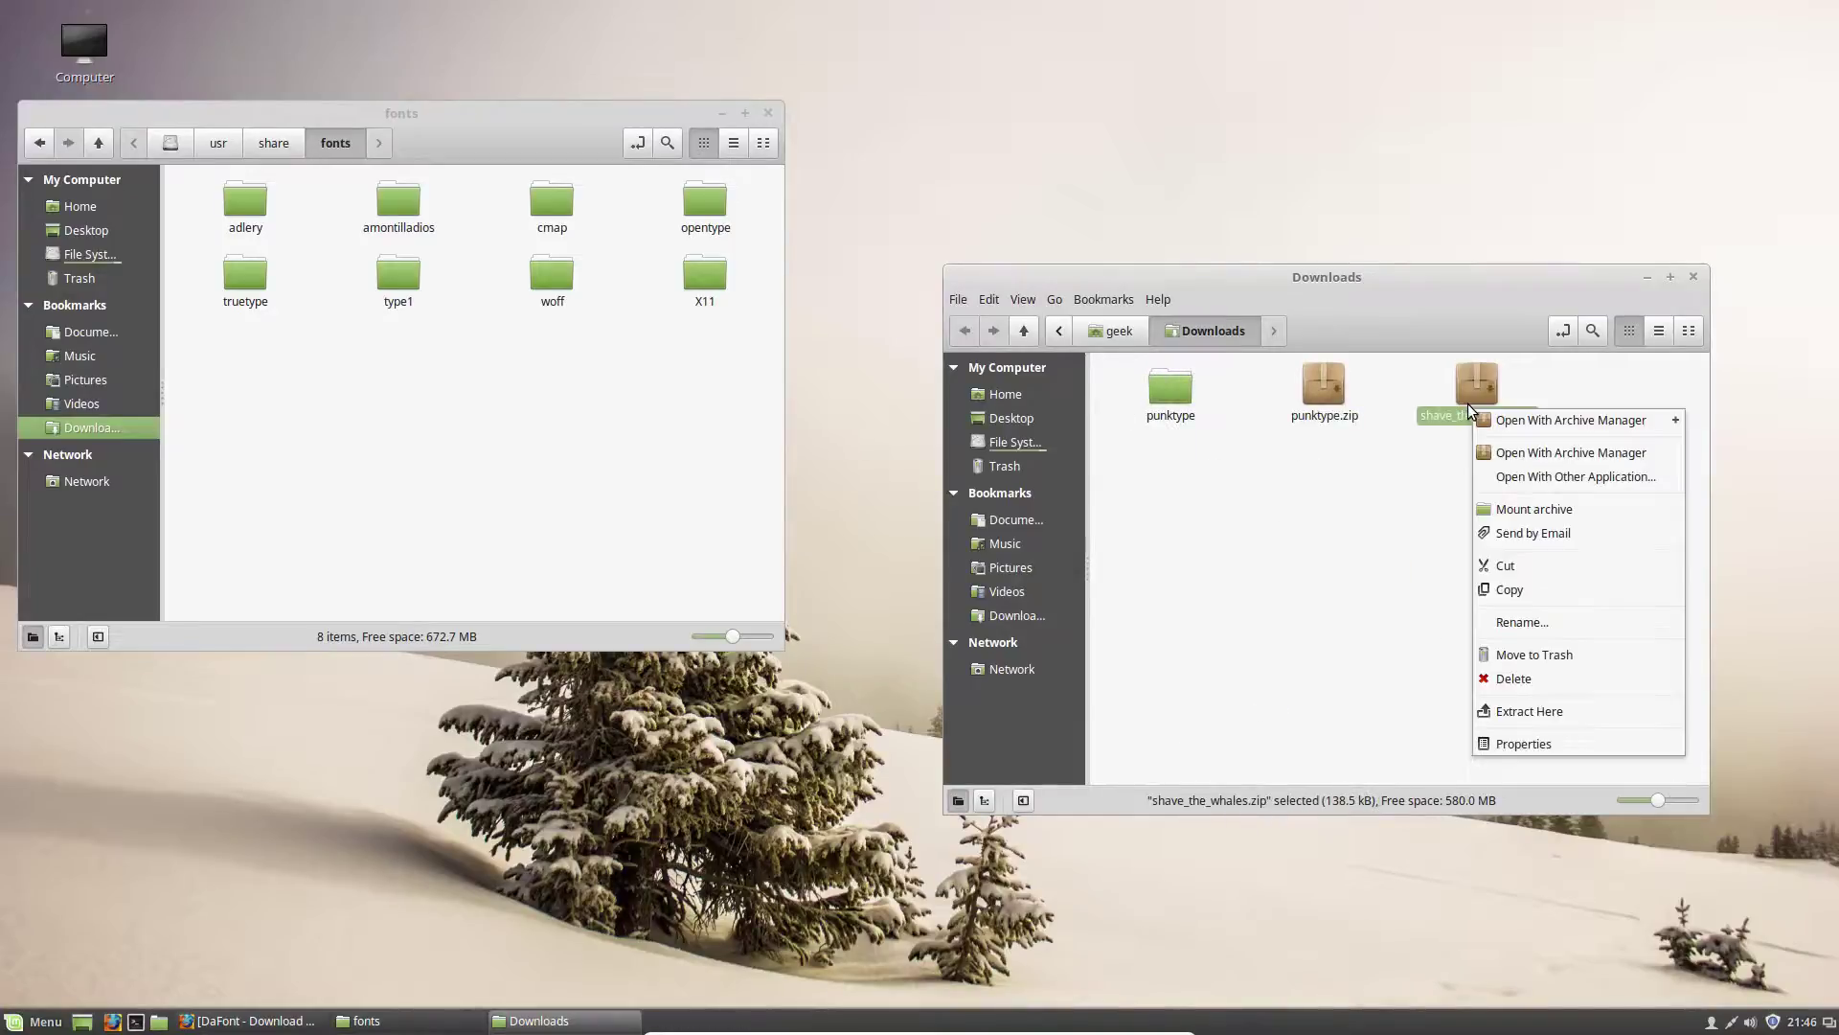
left_click(1573, 706)
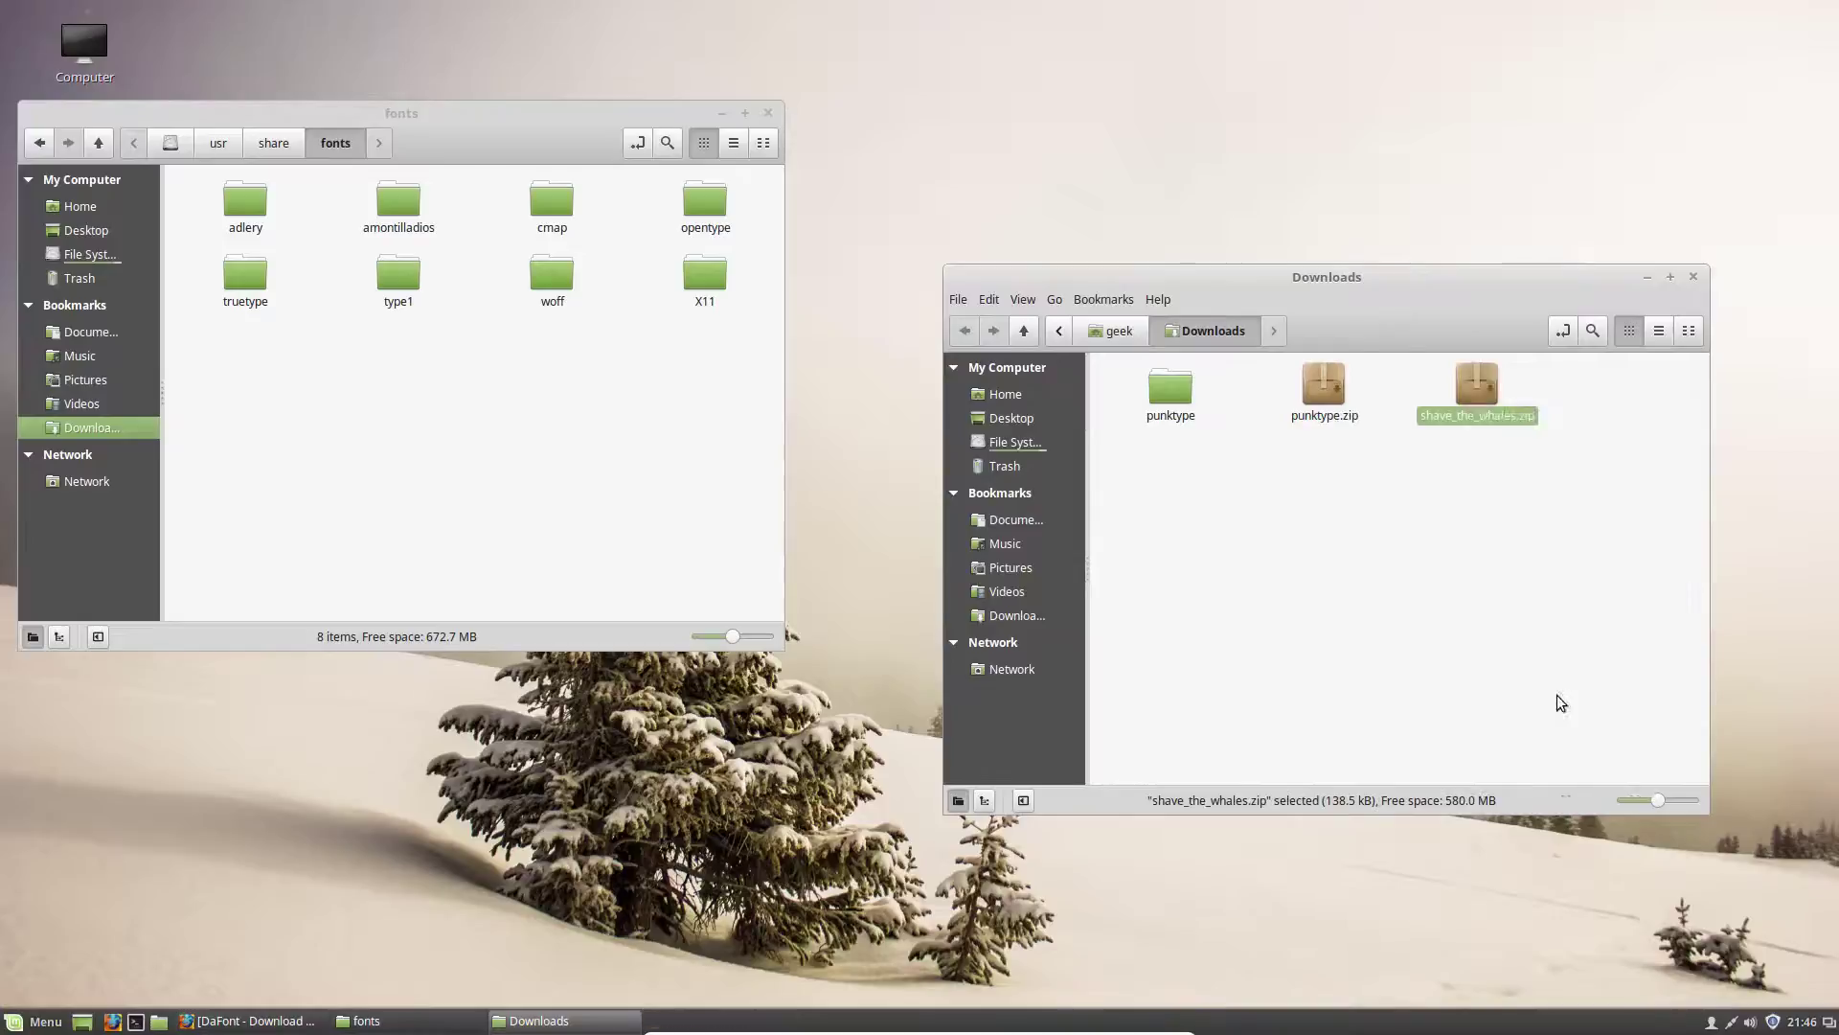
left_click(1456, 596)
Step: Look inside the extracted shave_the_whales folder and return to Downloads
double_click(1185, 400)
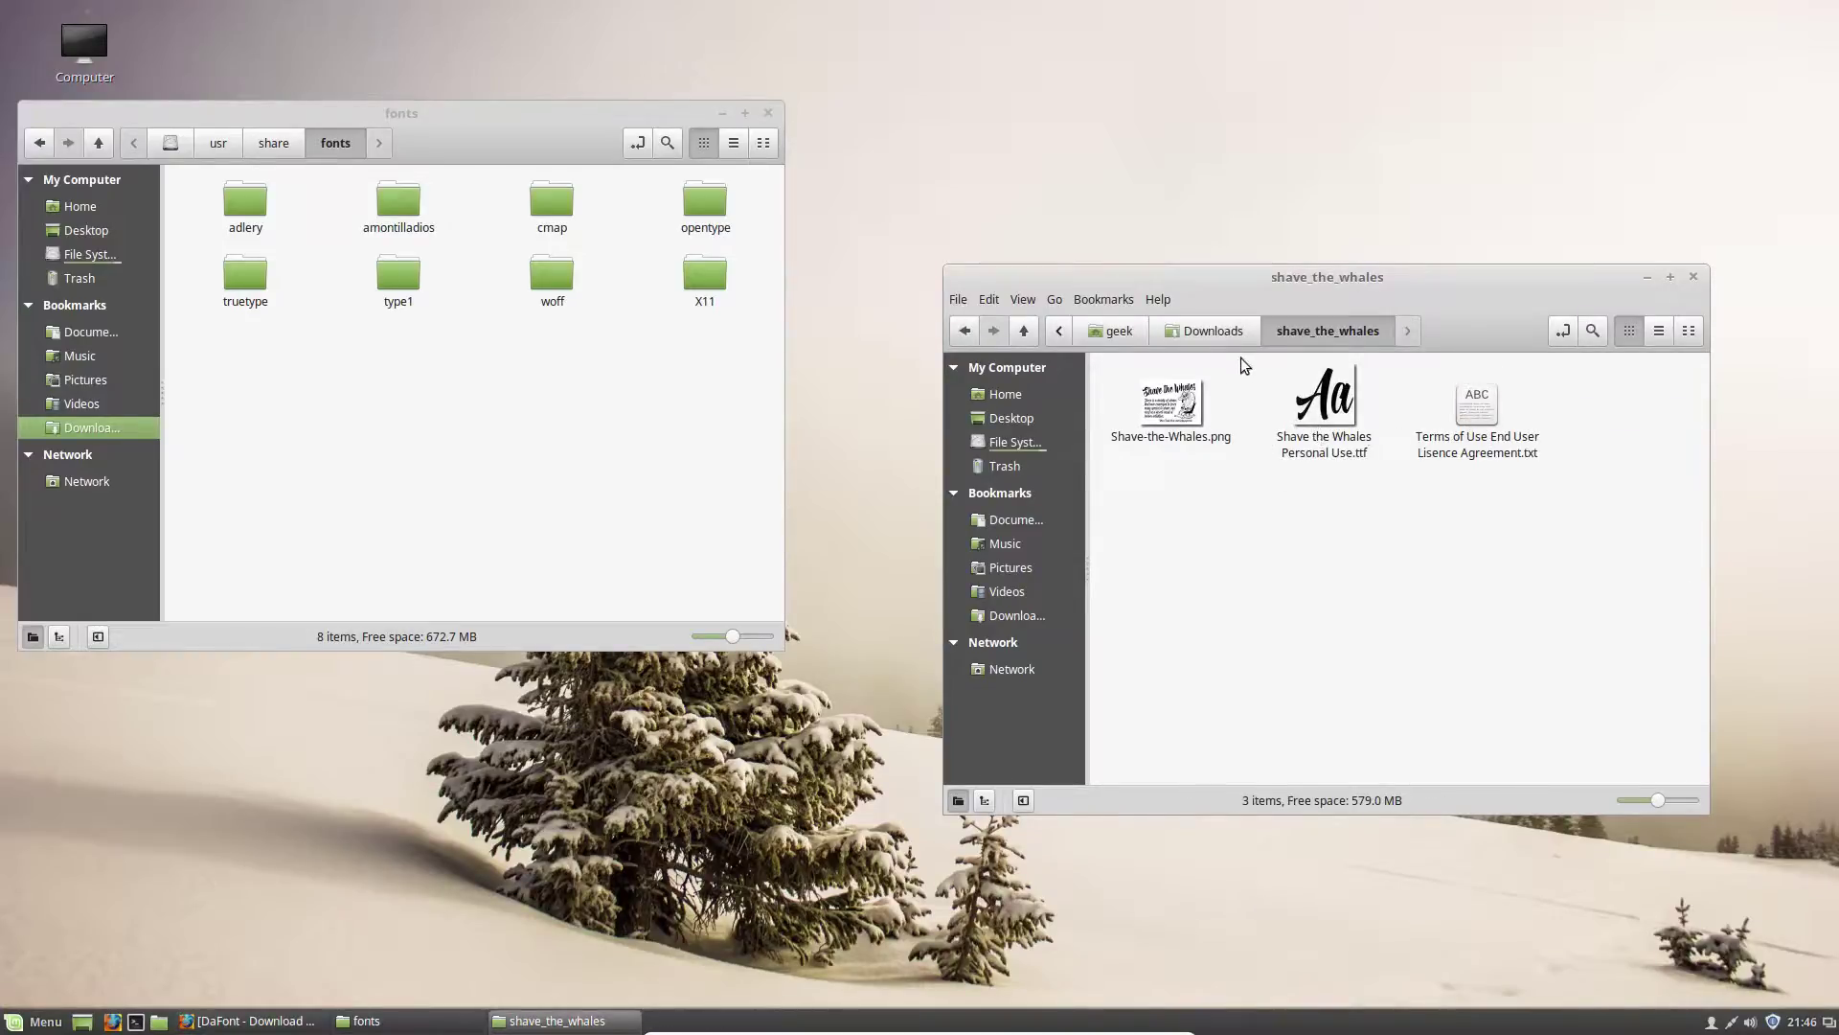
left_click(1219, 331)
left_click(1361, 607)
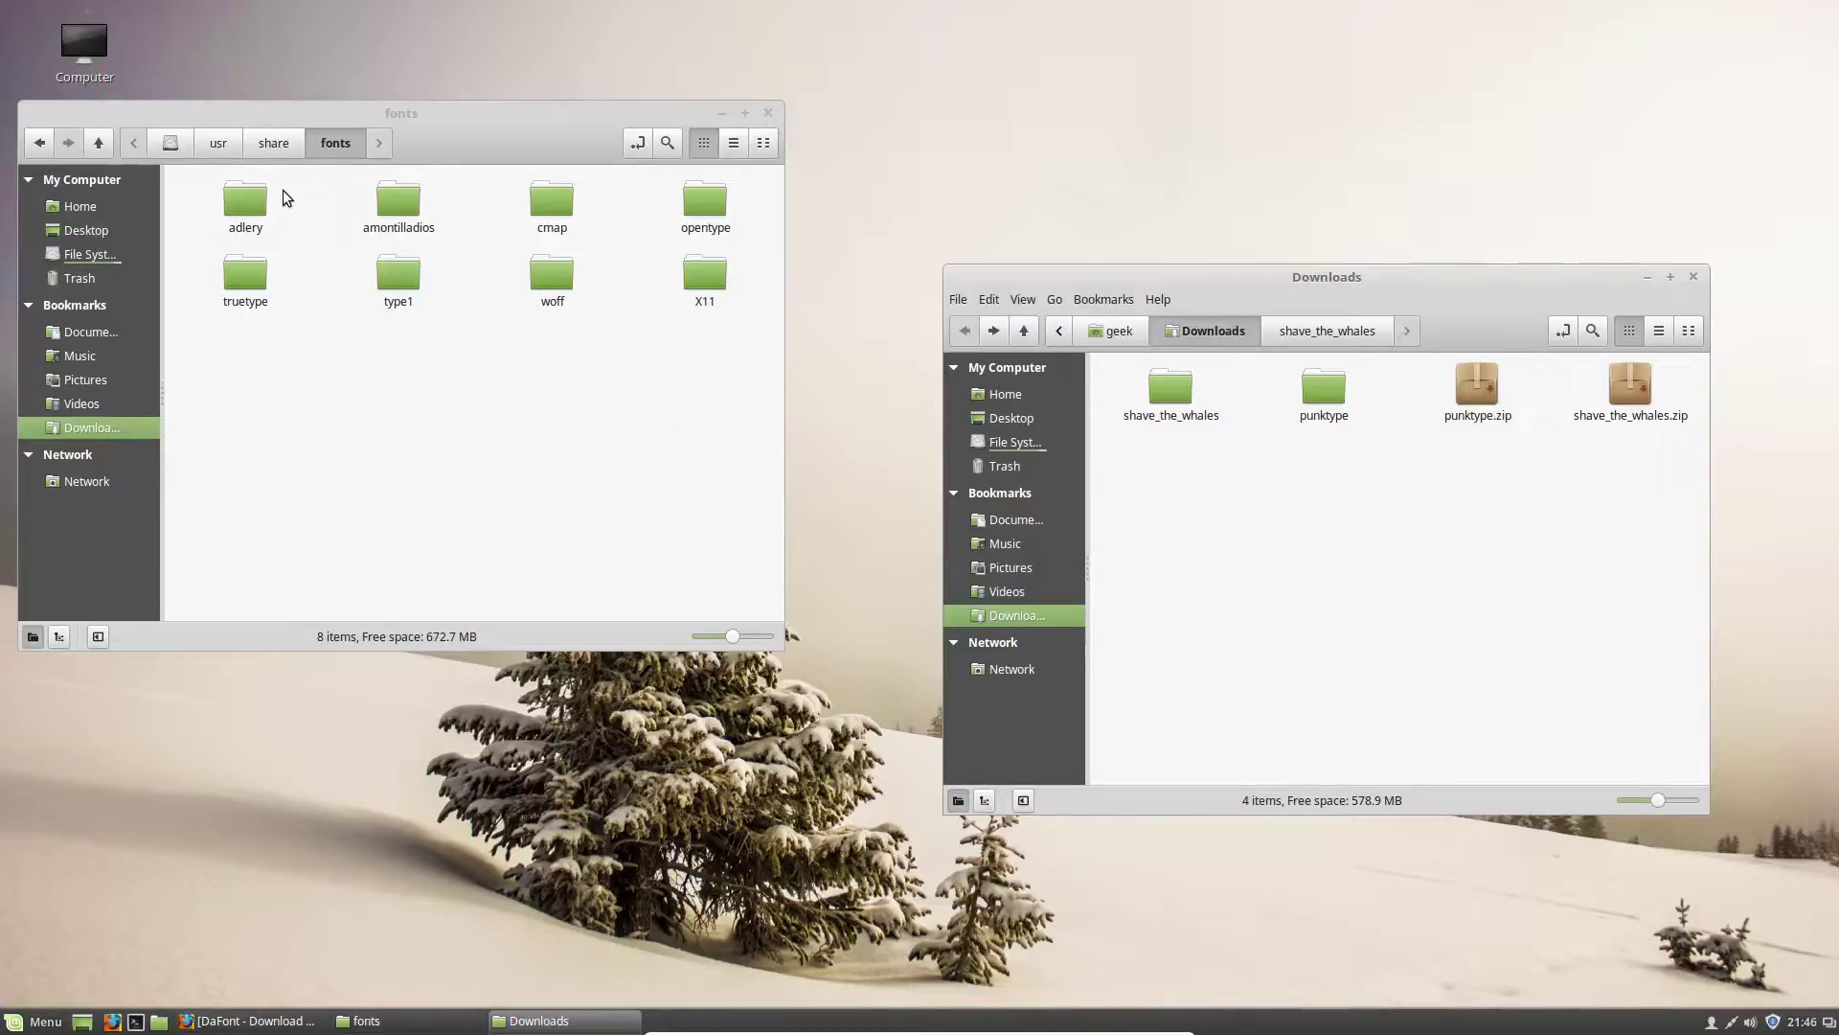
Step: Go up to the share folder and locate the fonts folder
left_click(284, 149)
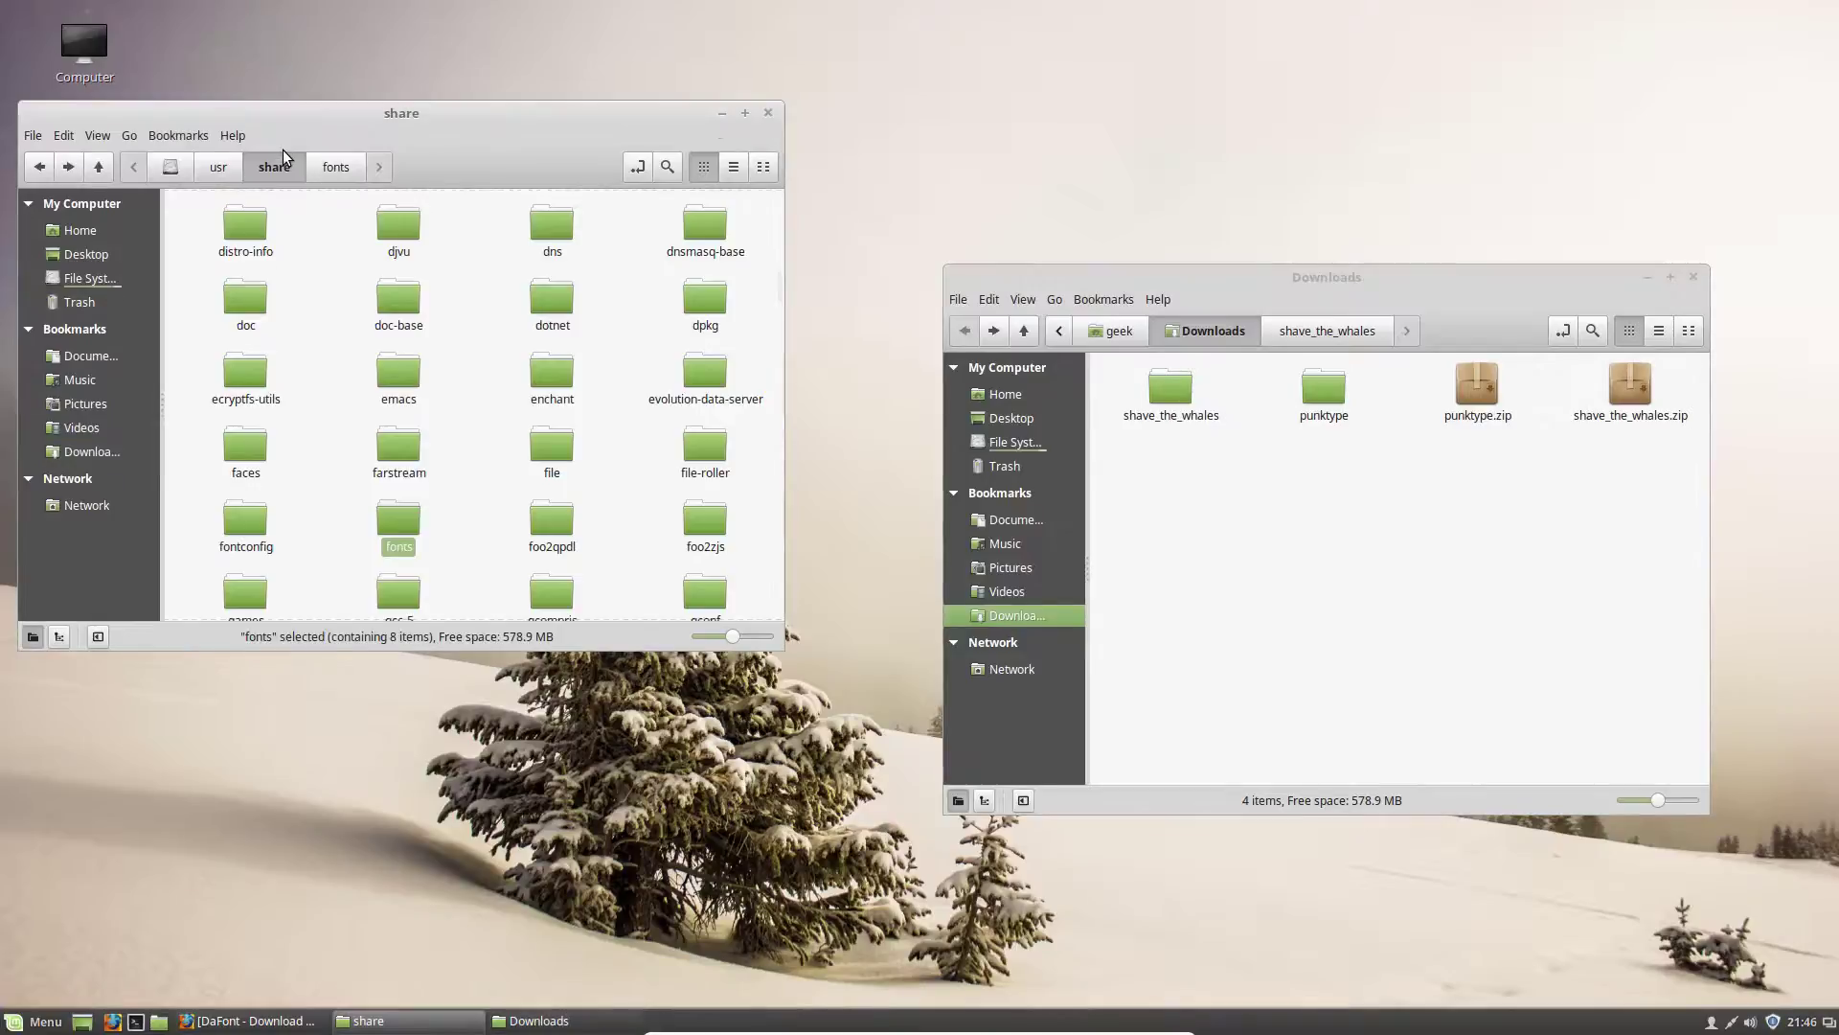
scroll(515, 387, "down", 1)
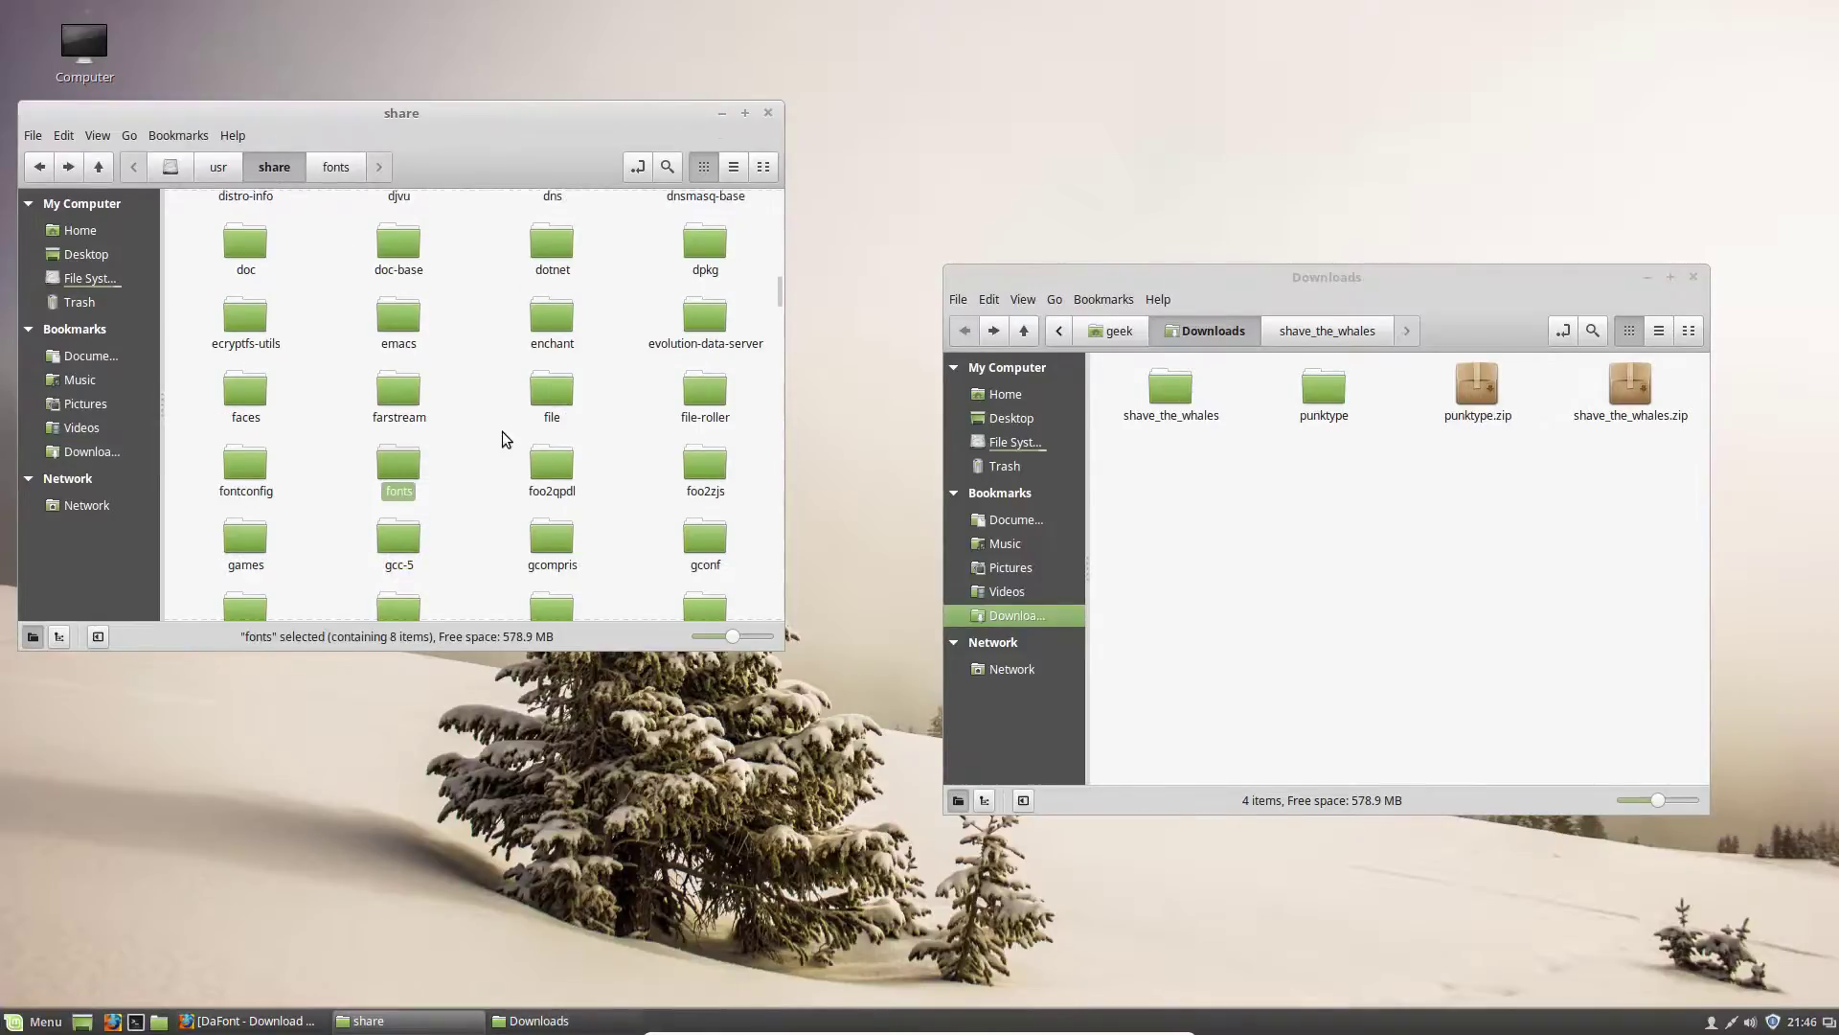
left_click(493, 441)
scroll(486, 408, "down", 1)
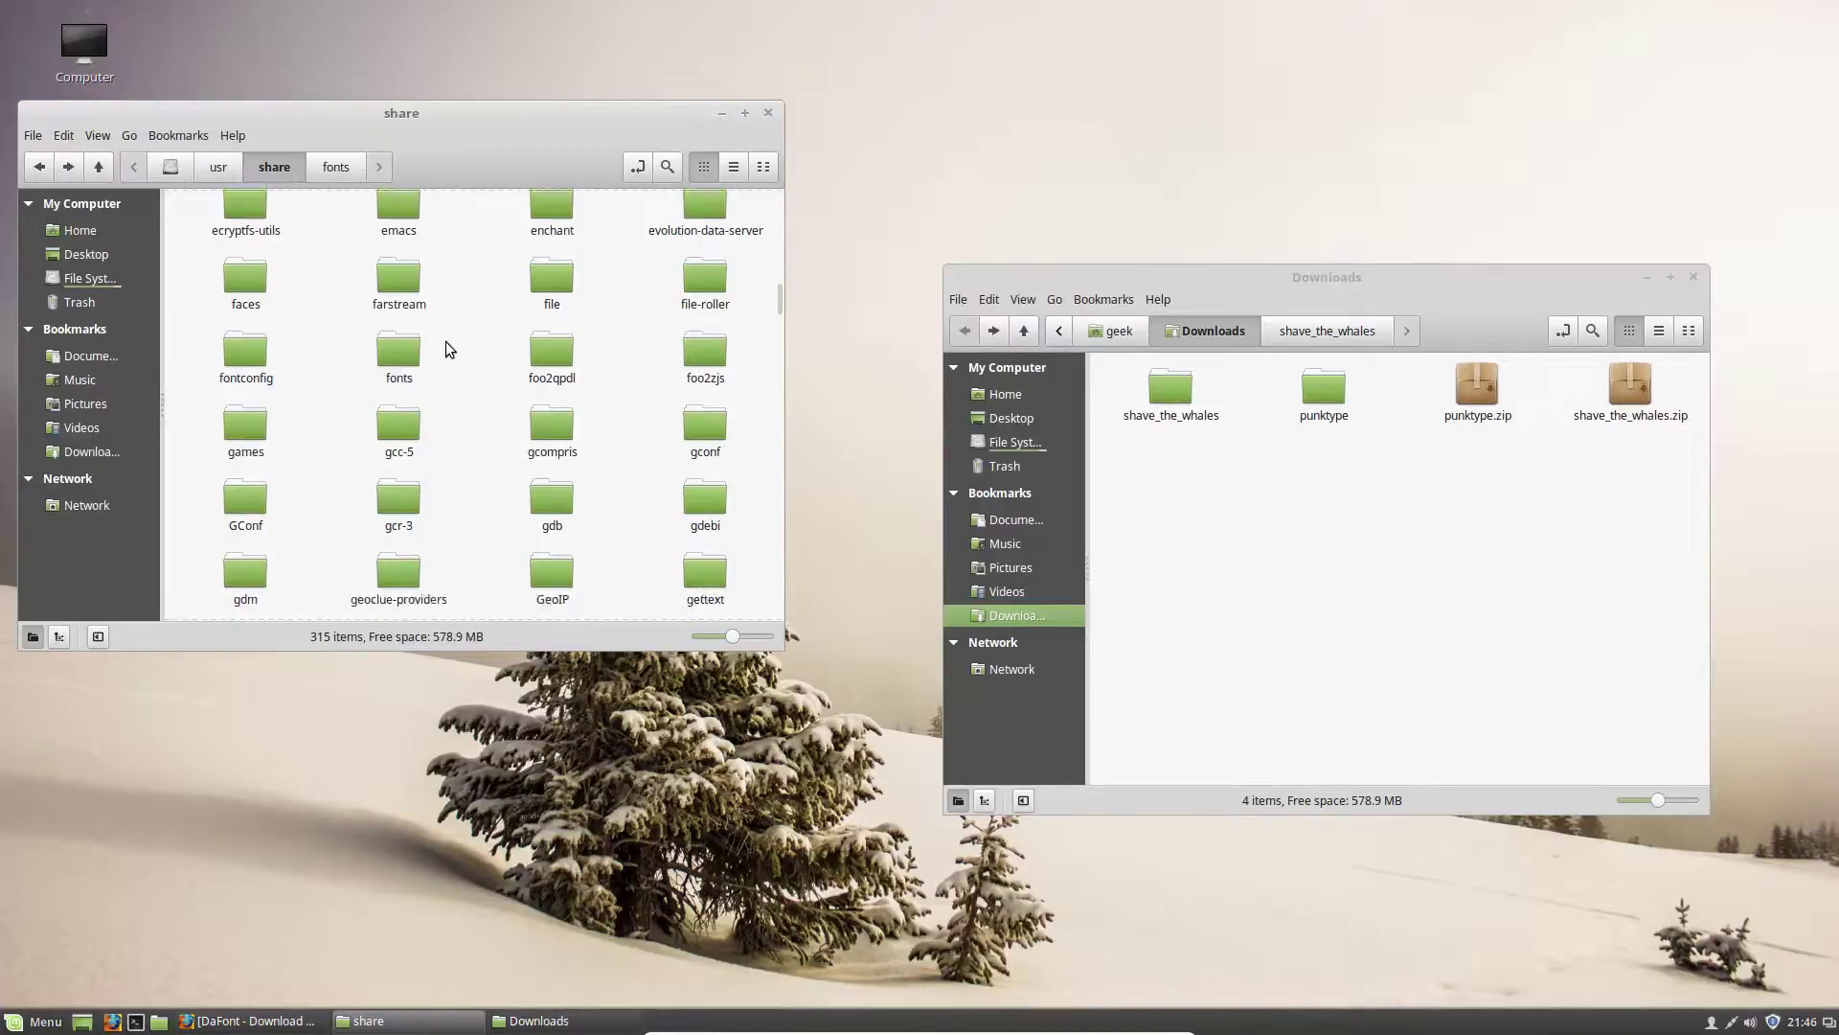
scroll(446, 341, "up", 1)
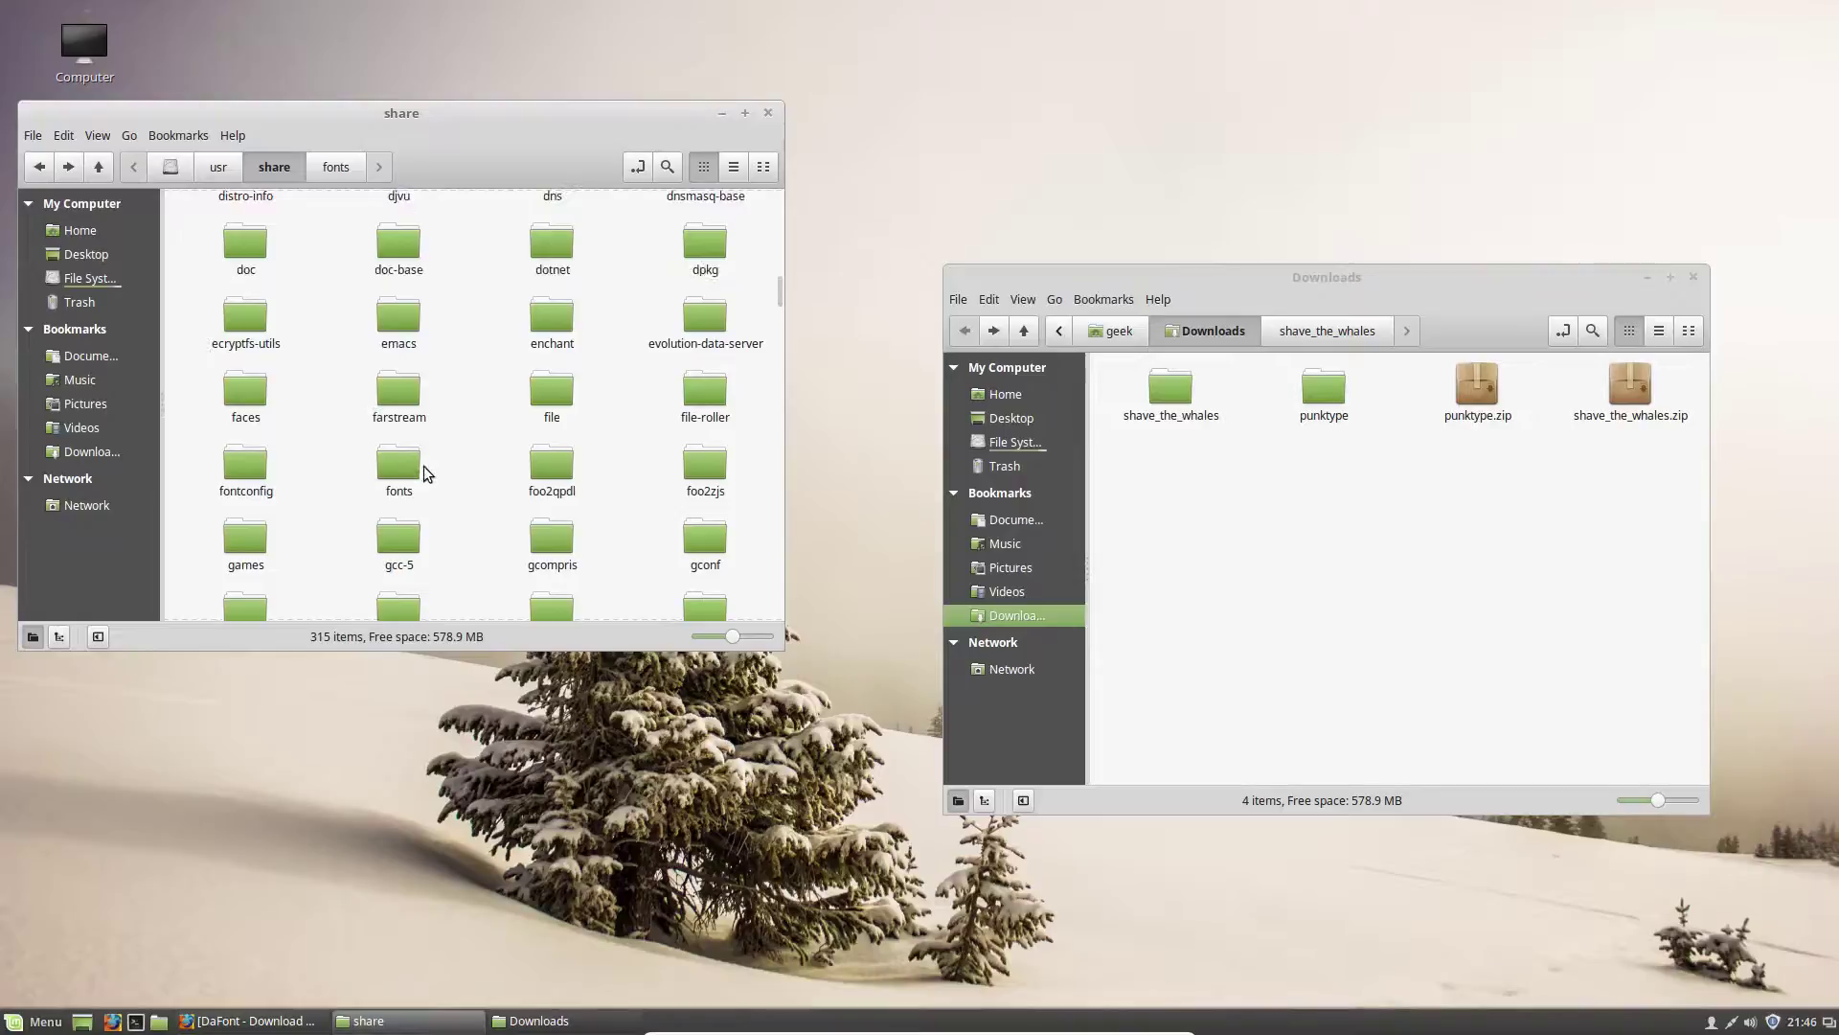
Step: Open /usr/share/fonts as root with the password, minimize share, and move the fonts window up-left
right_click(398, 466)
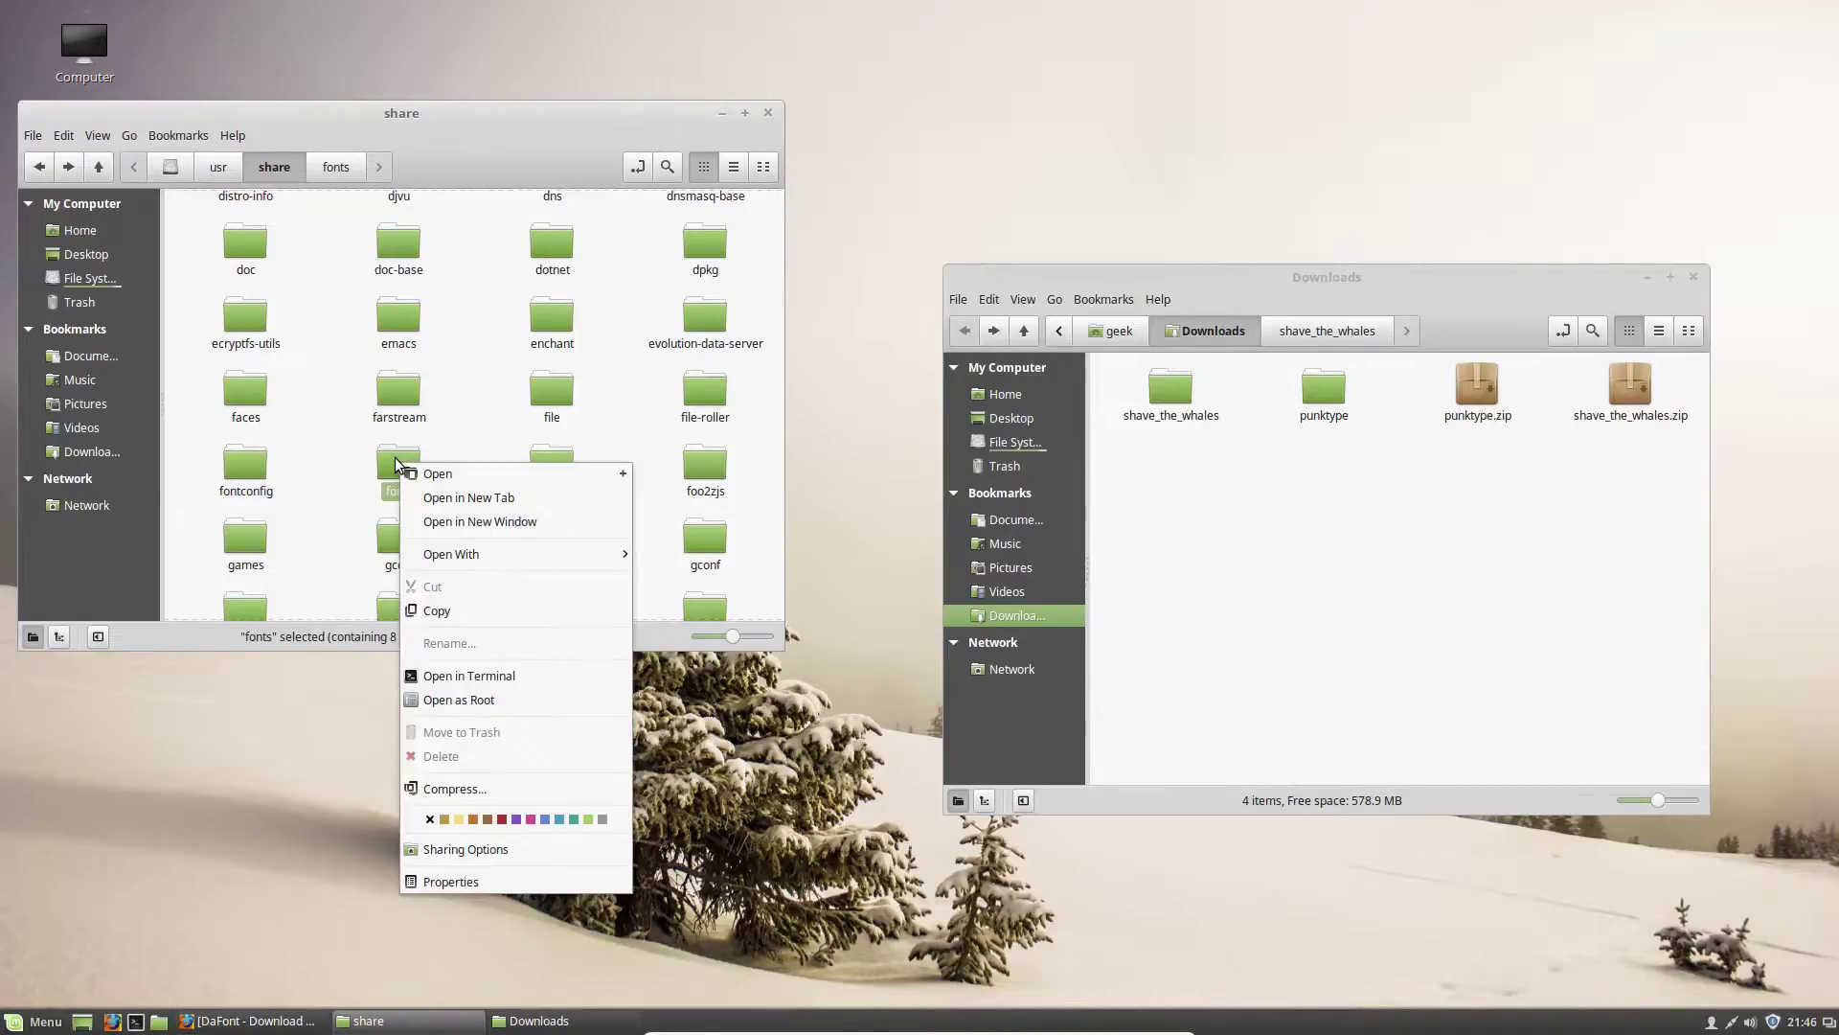
left_click(498, 701)
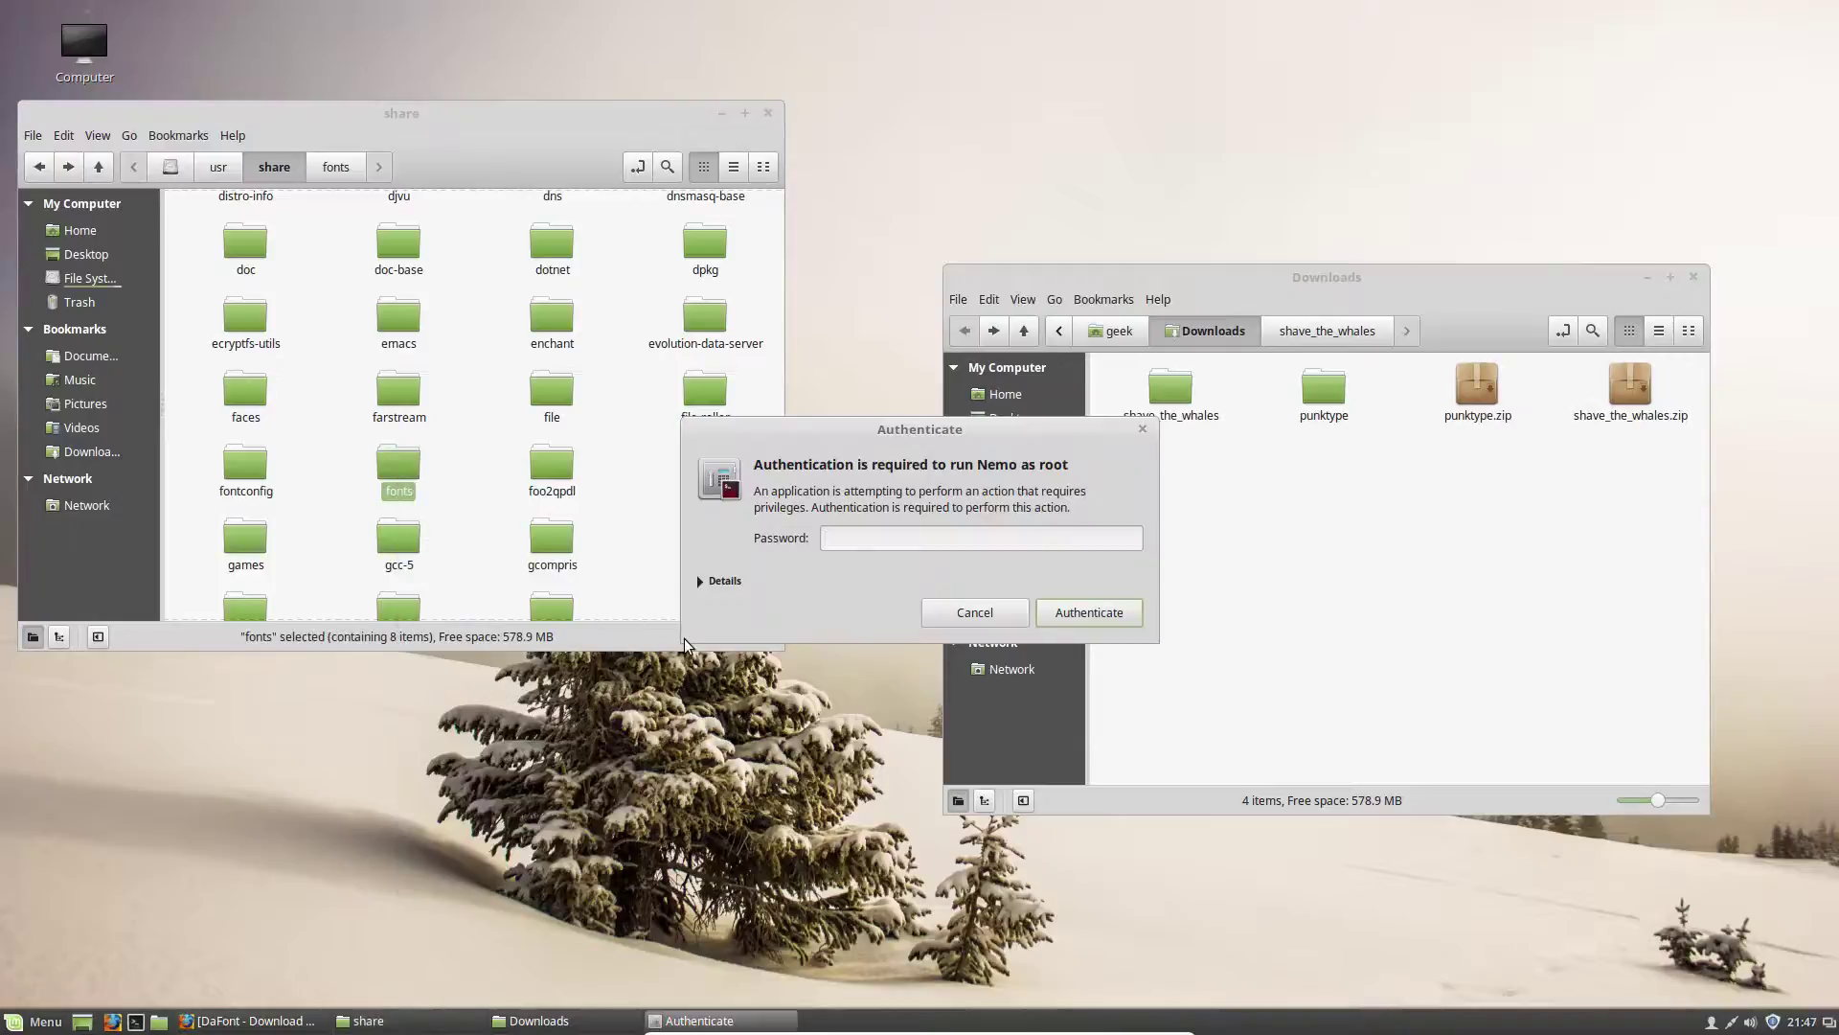
type("*****")
key("Return")
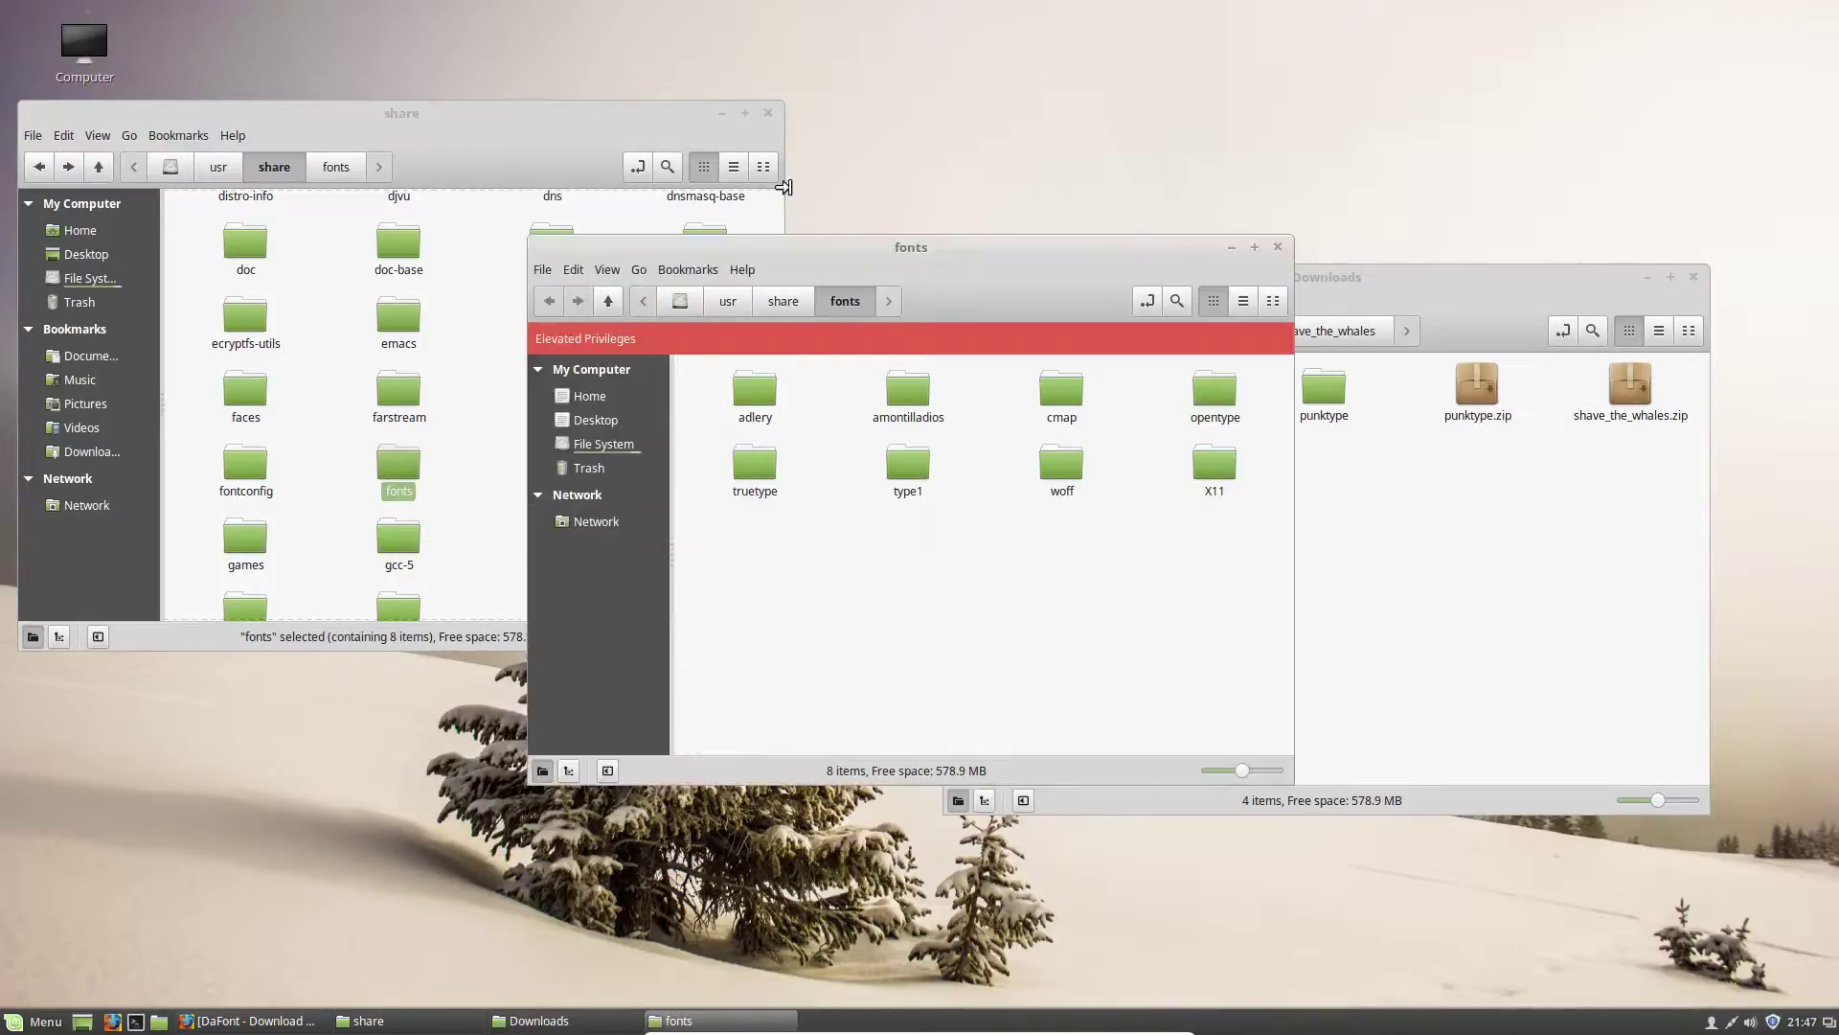
left_click(722, 114)
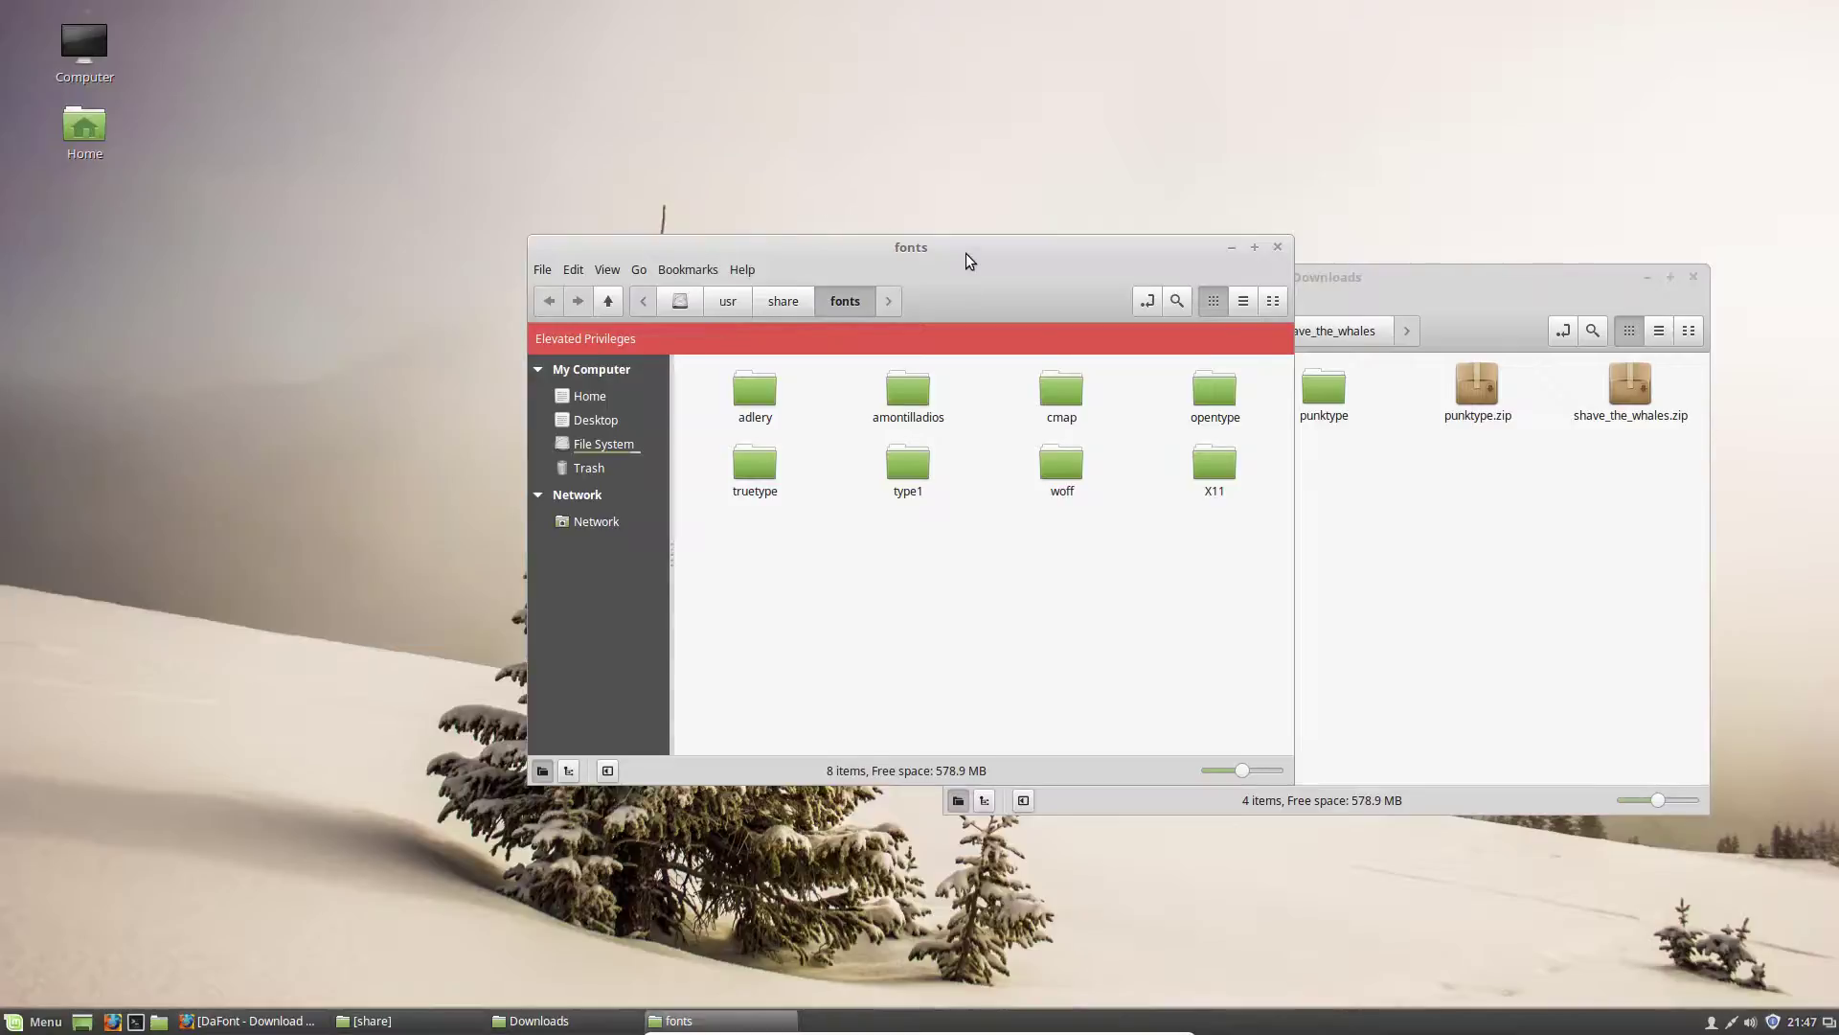
left_click_drag(958, 250, 624, 192)
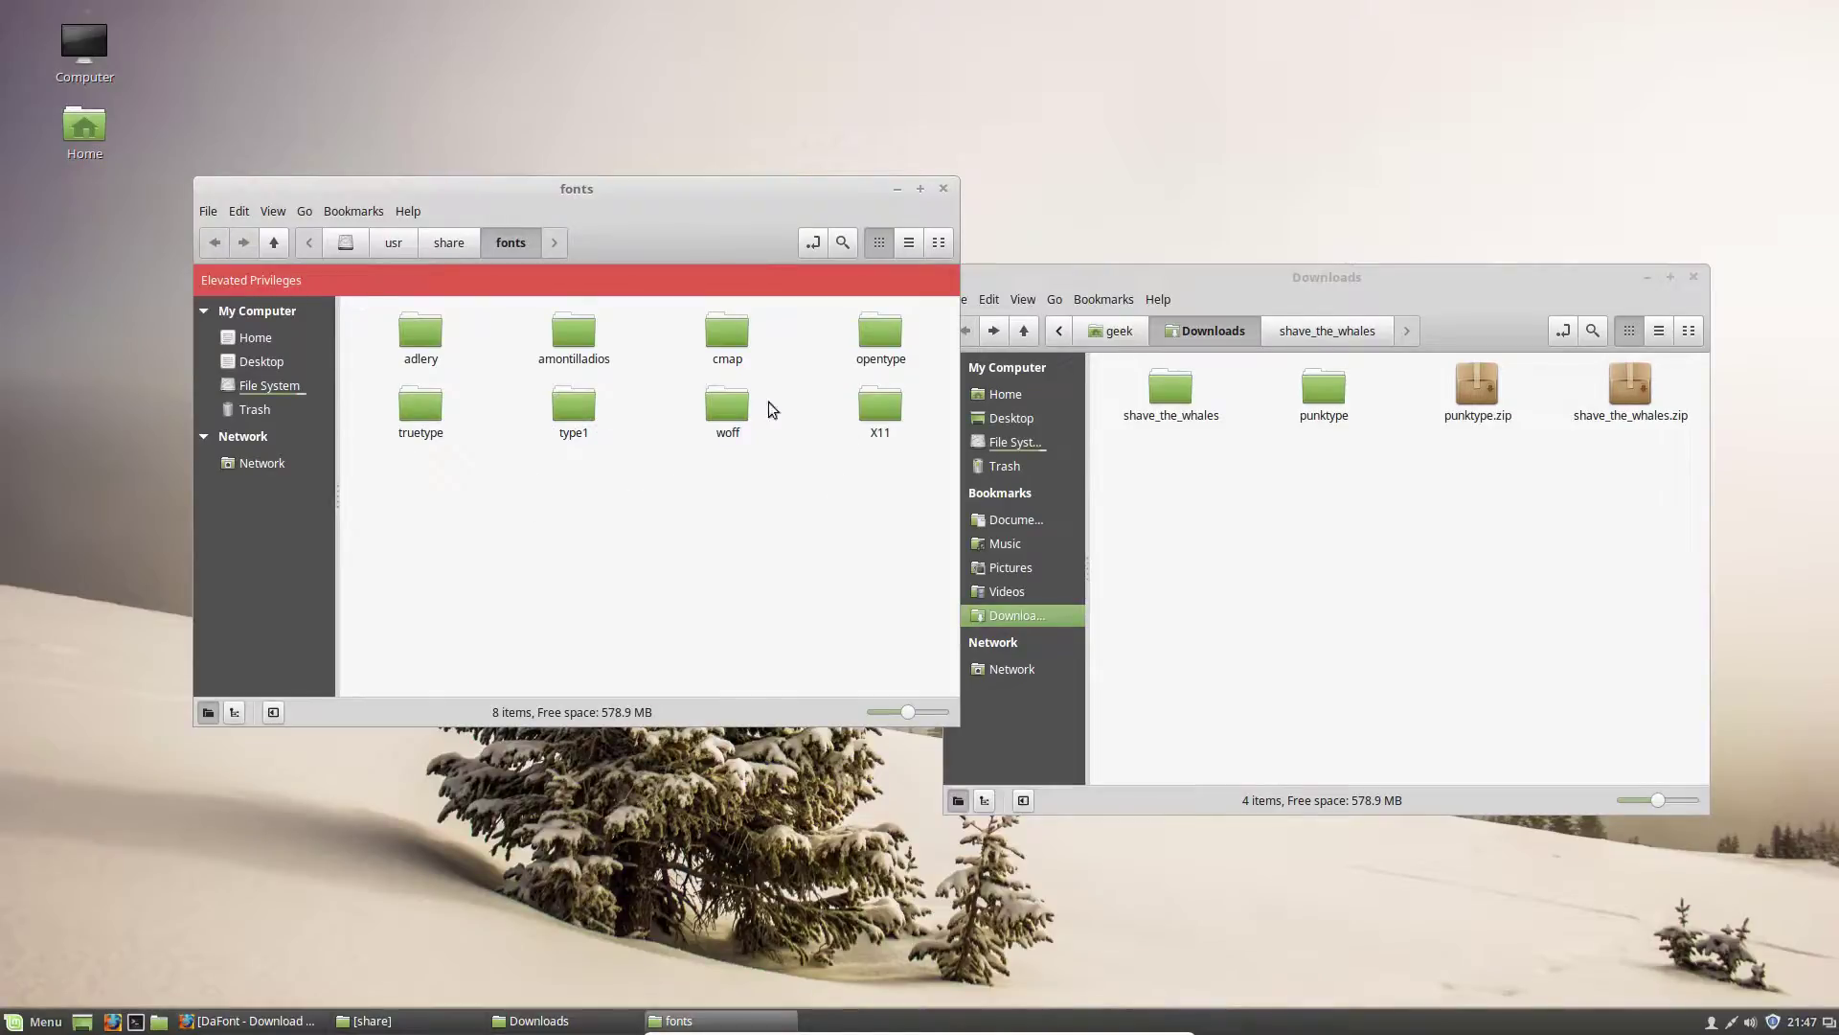
Step: Copy punktype and shave_the_whales into the root /usr/share/fonts window (10 items), then minimize both Nemo windows
left_click(1424, 534)
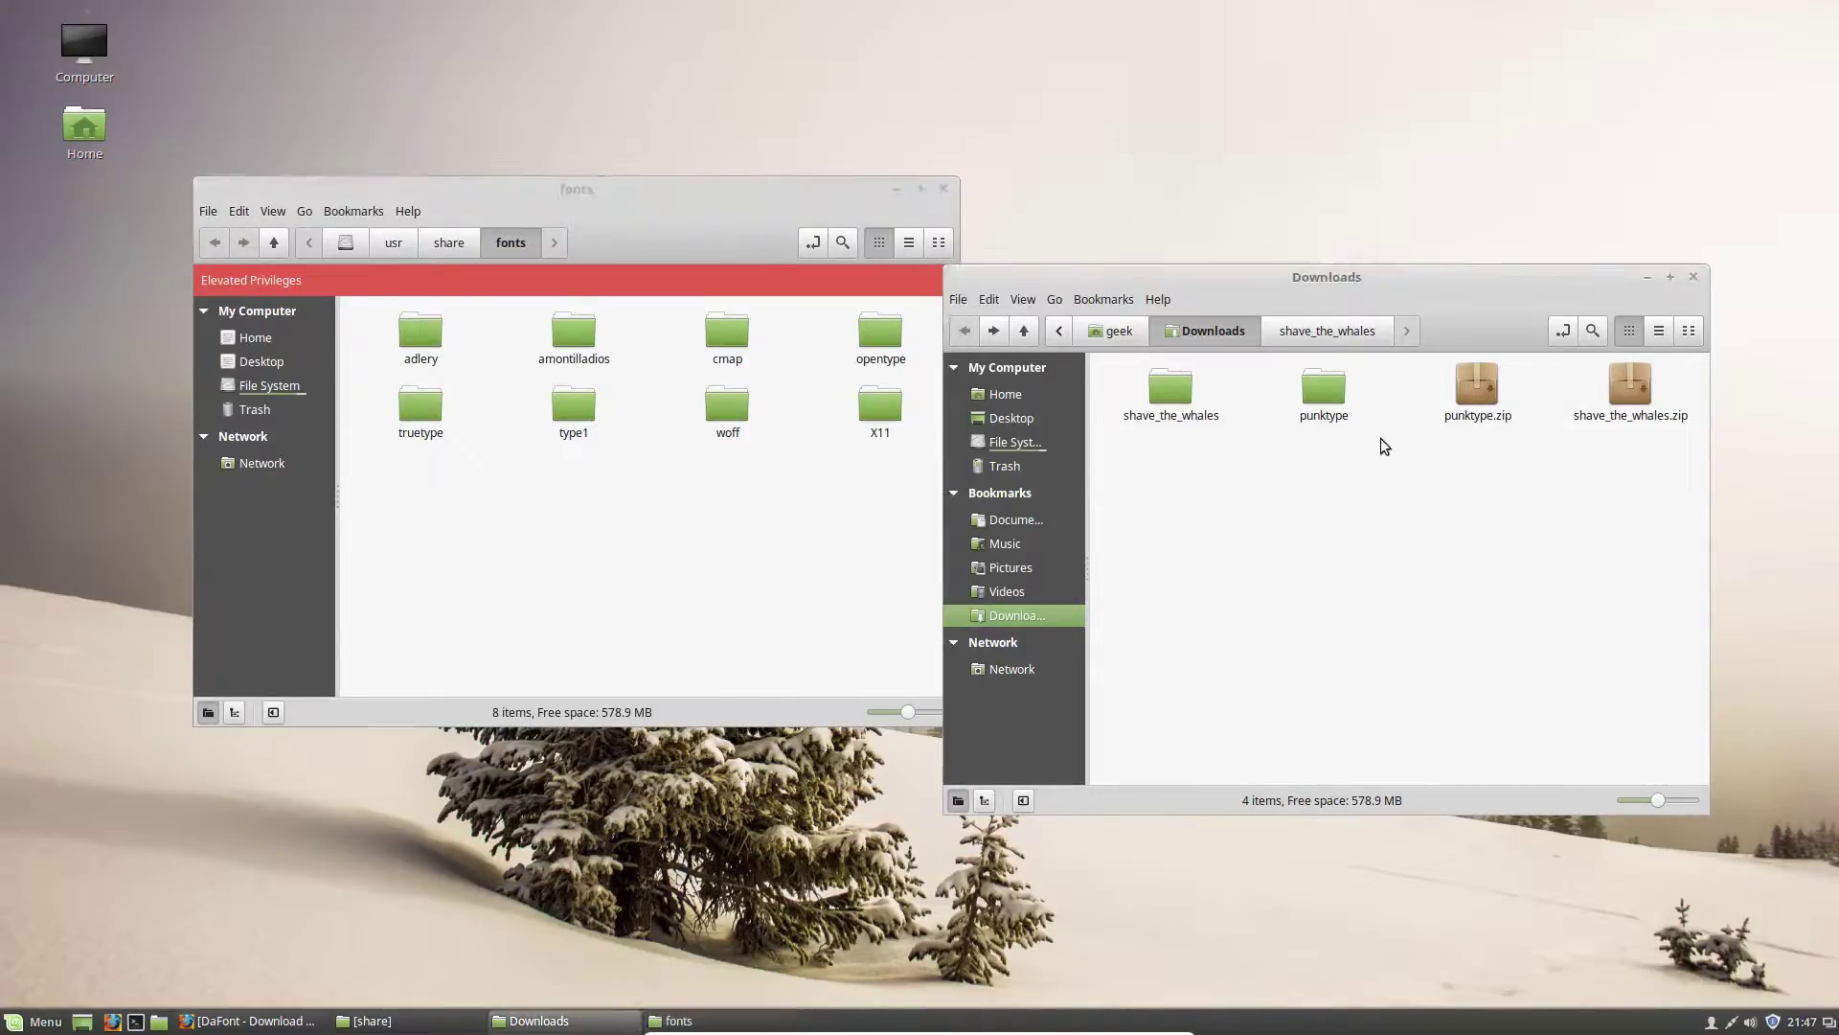
left_click(1341, 387)
left_click(1192, 401, "ctrl")
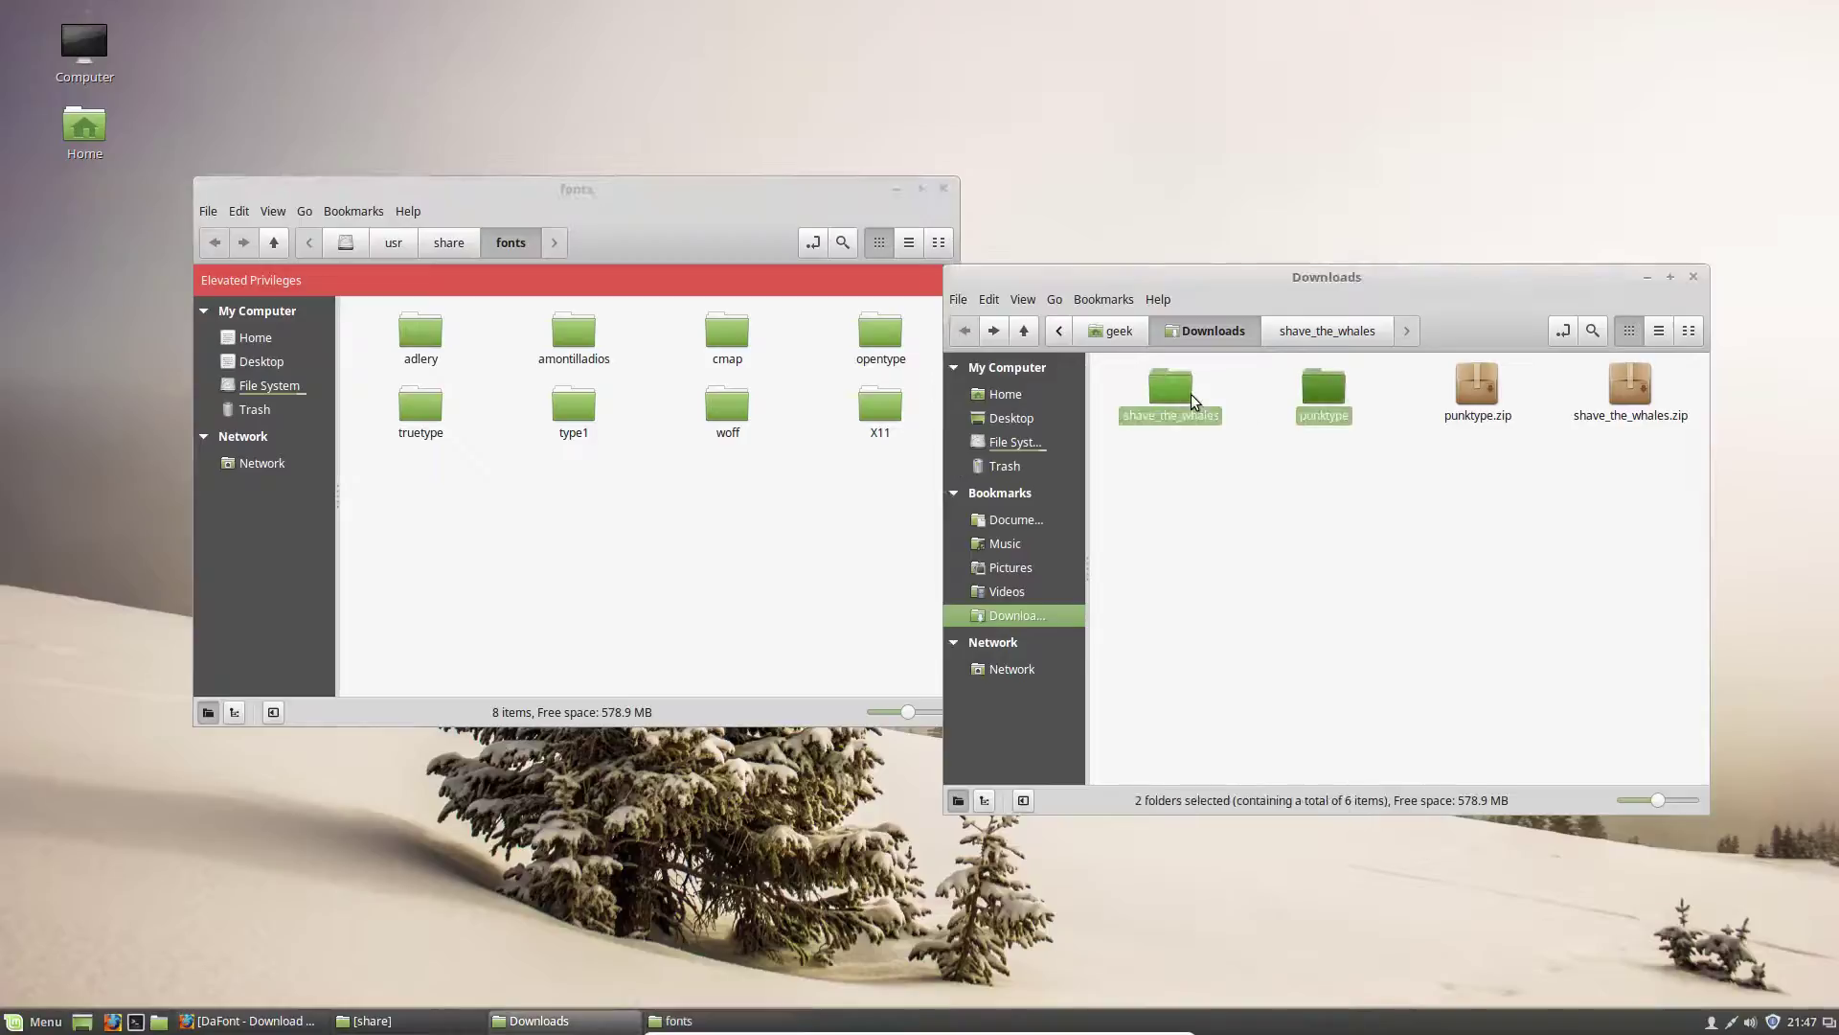
right_click(1154, 394)
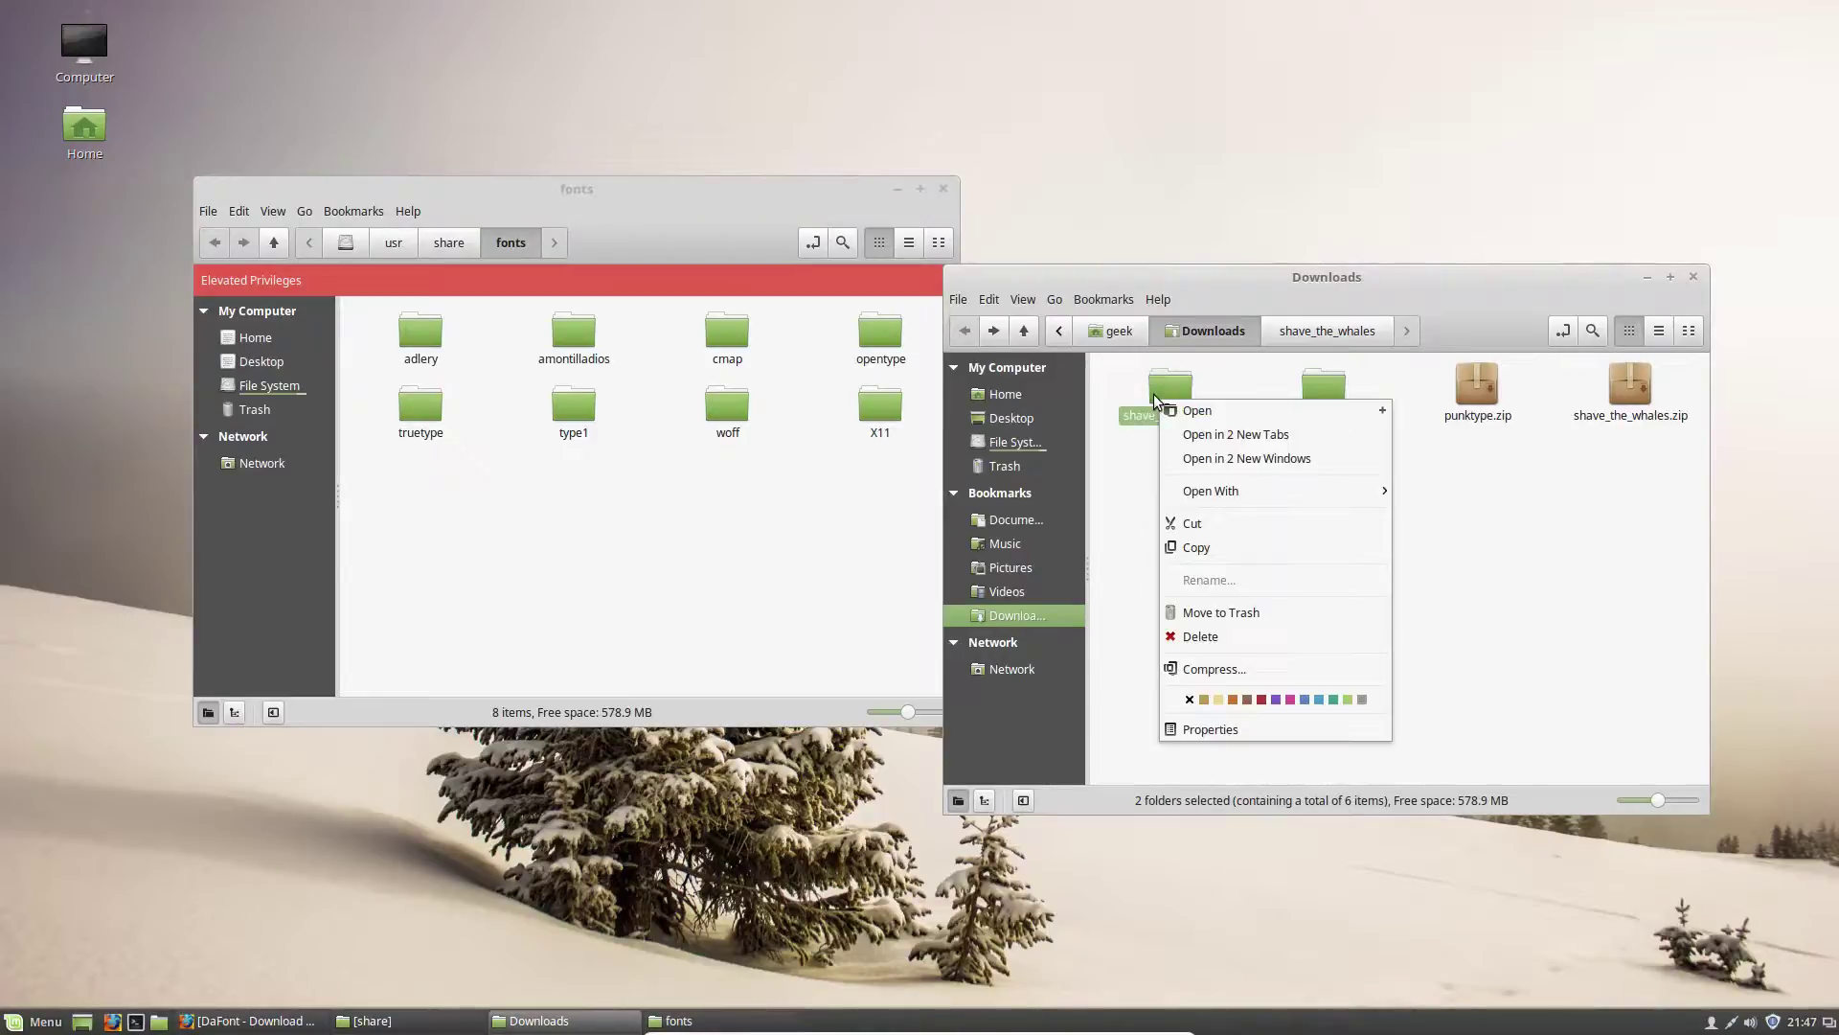
left_click(1221, 551)
left_click(792, 529)
right_click(791, 530)
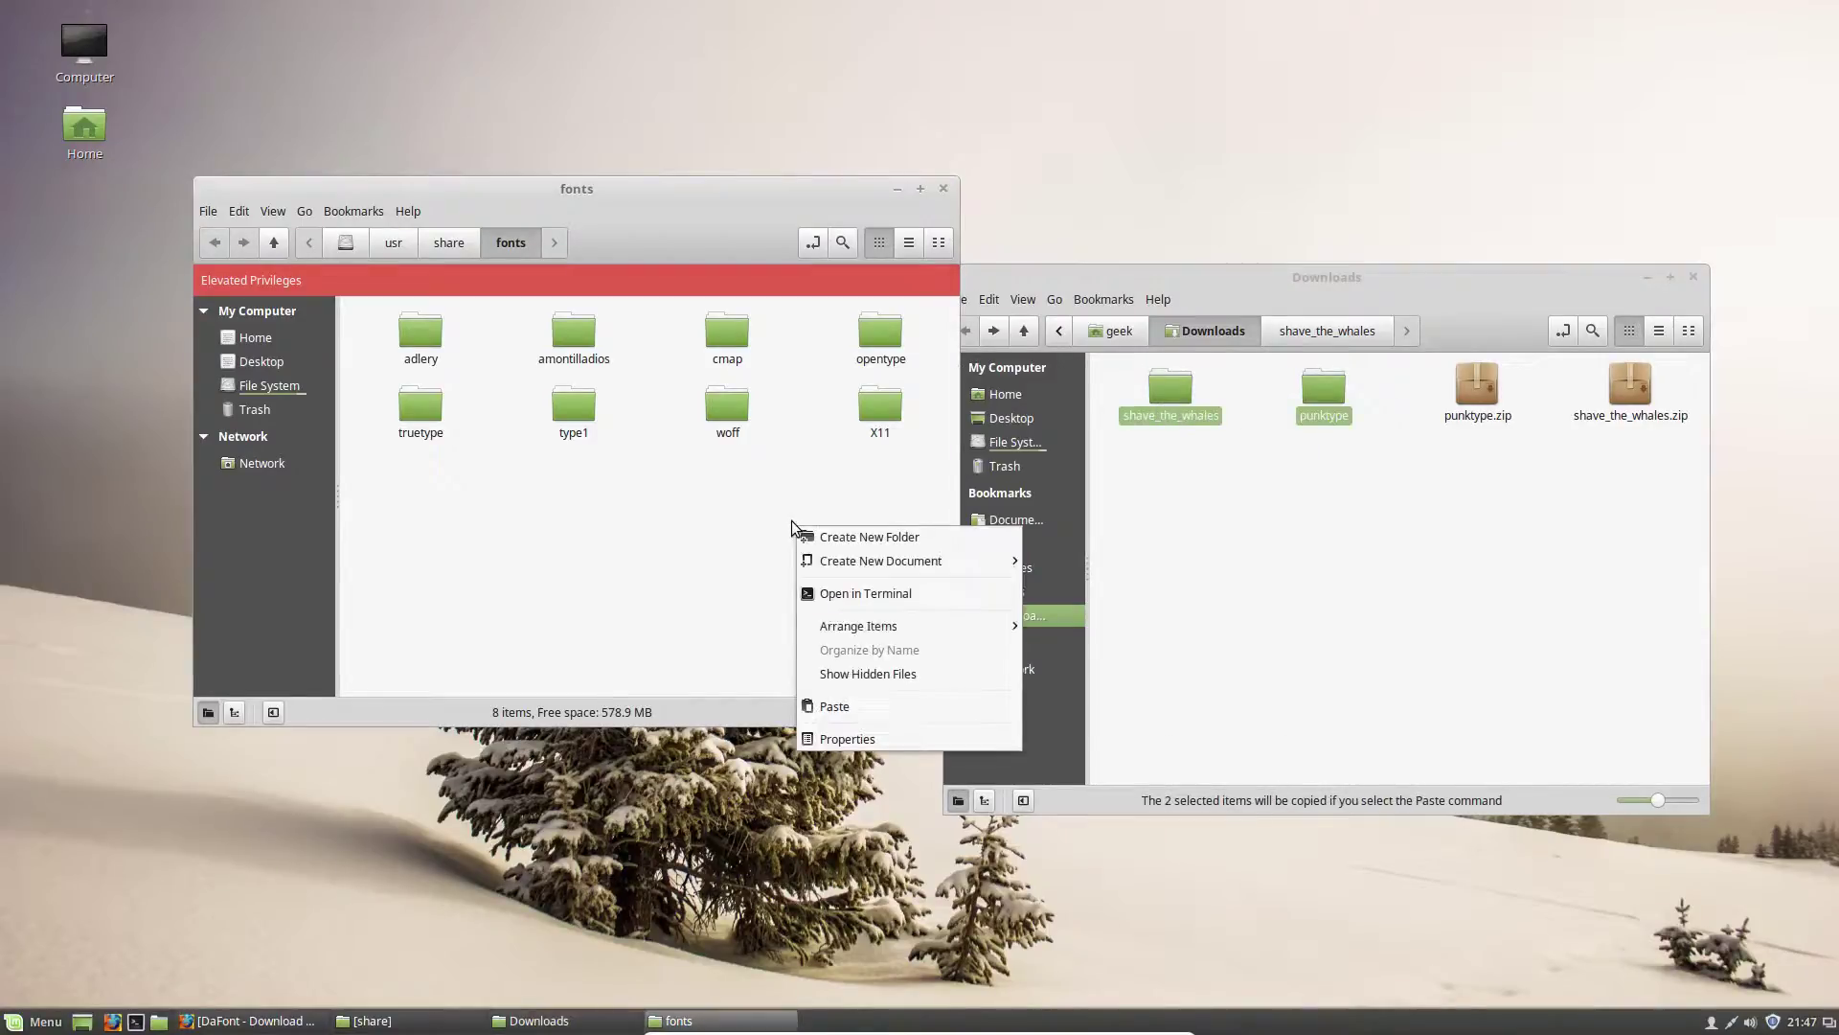
left_click(852, 705)
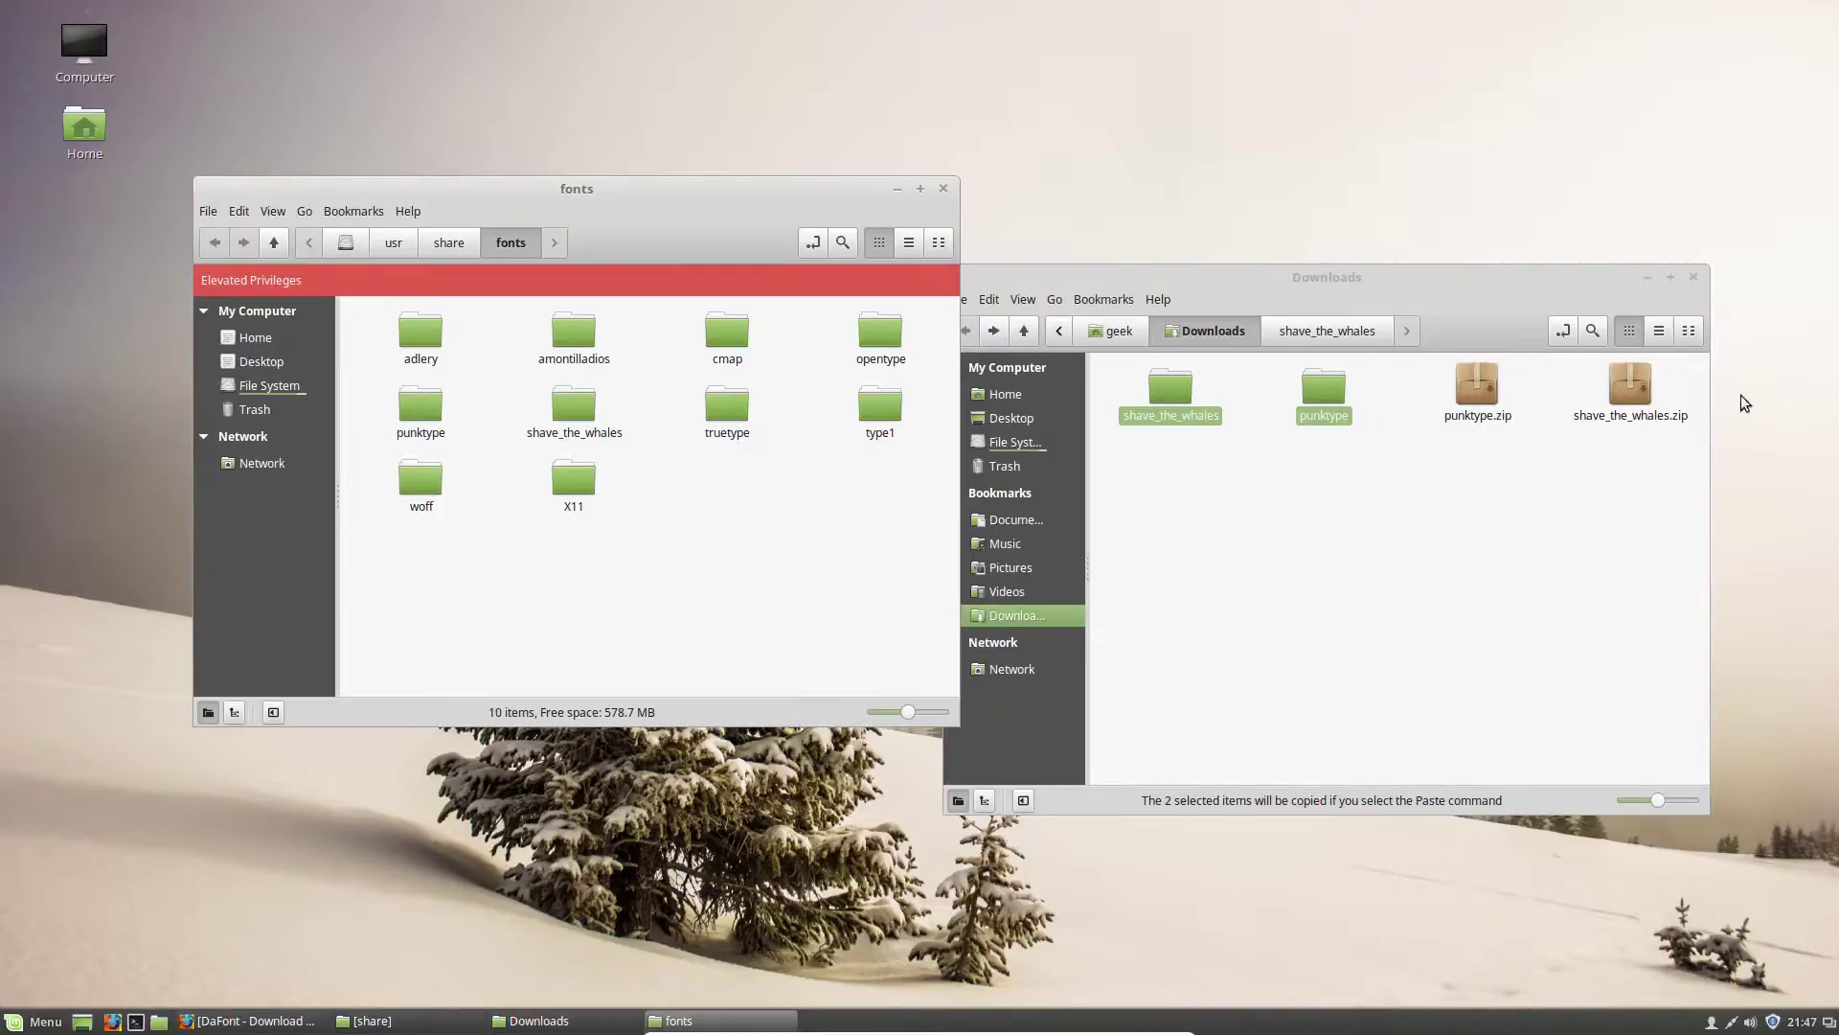
left_click(1646, 278)
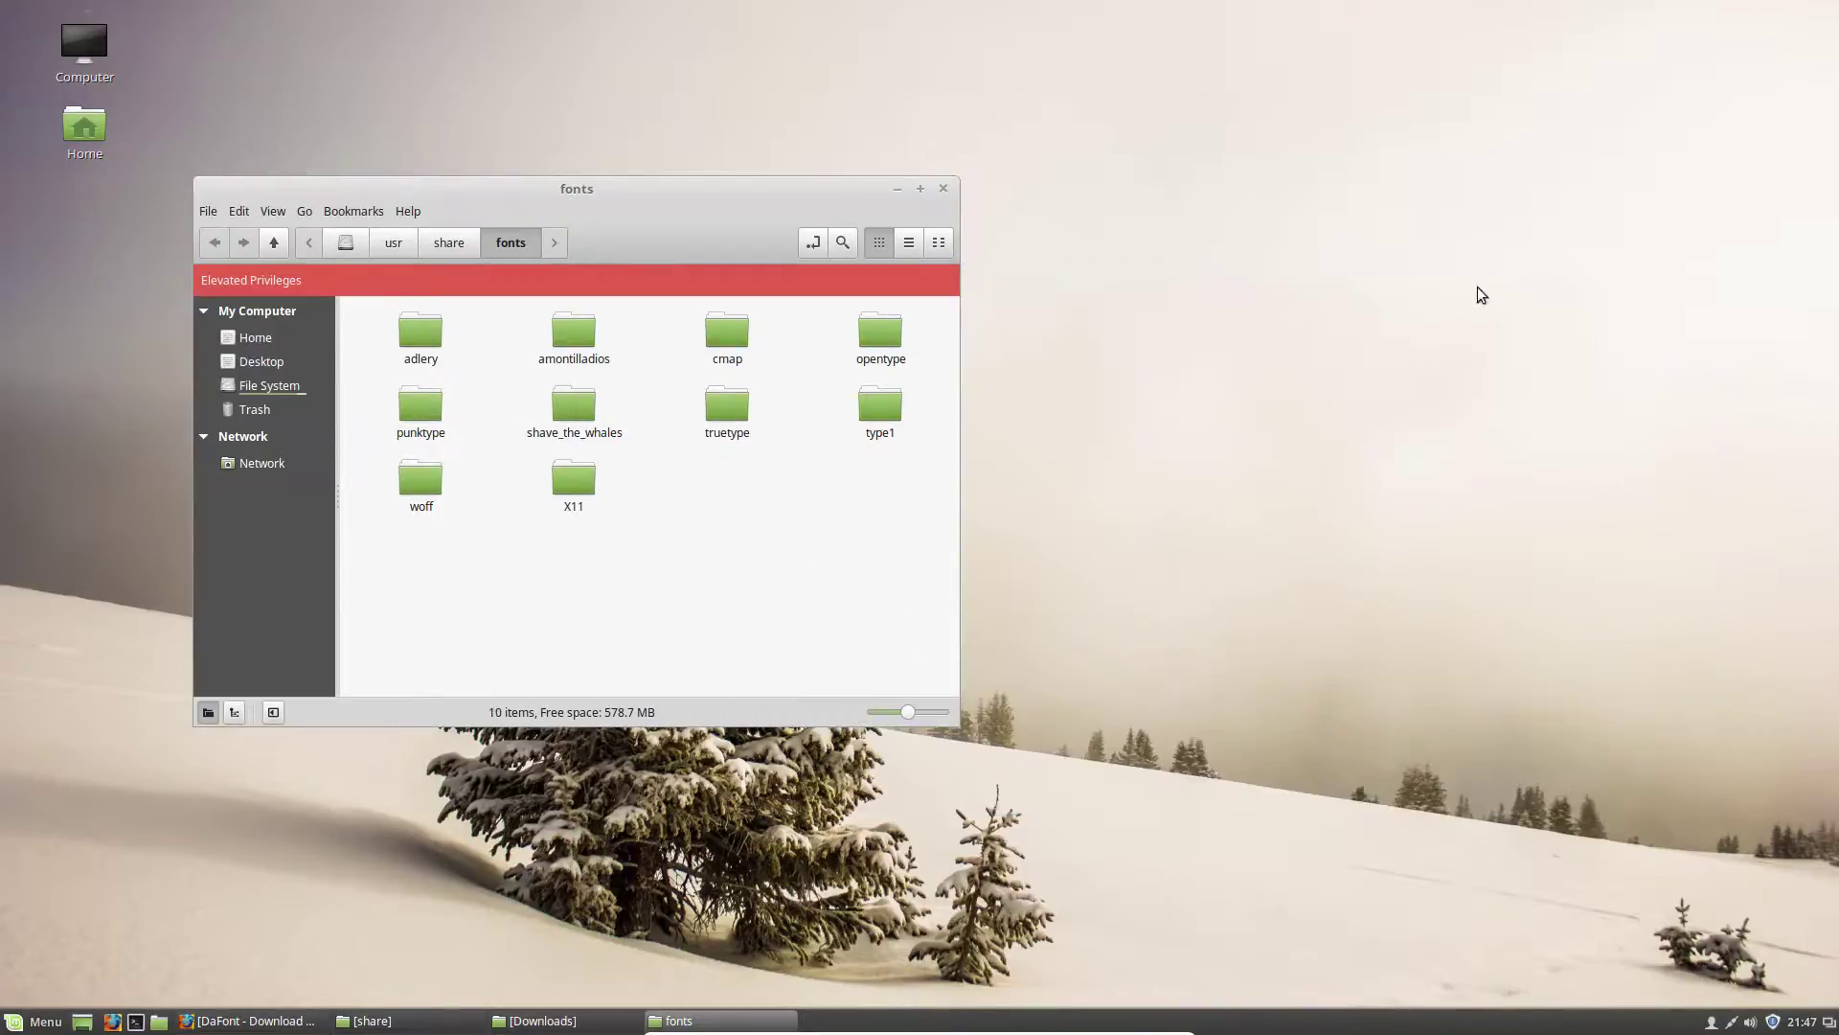
left_click(894, 189)
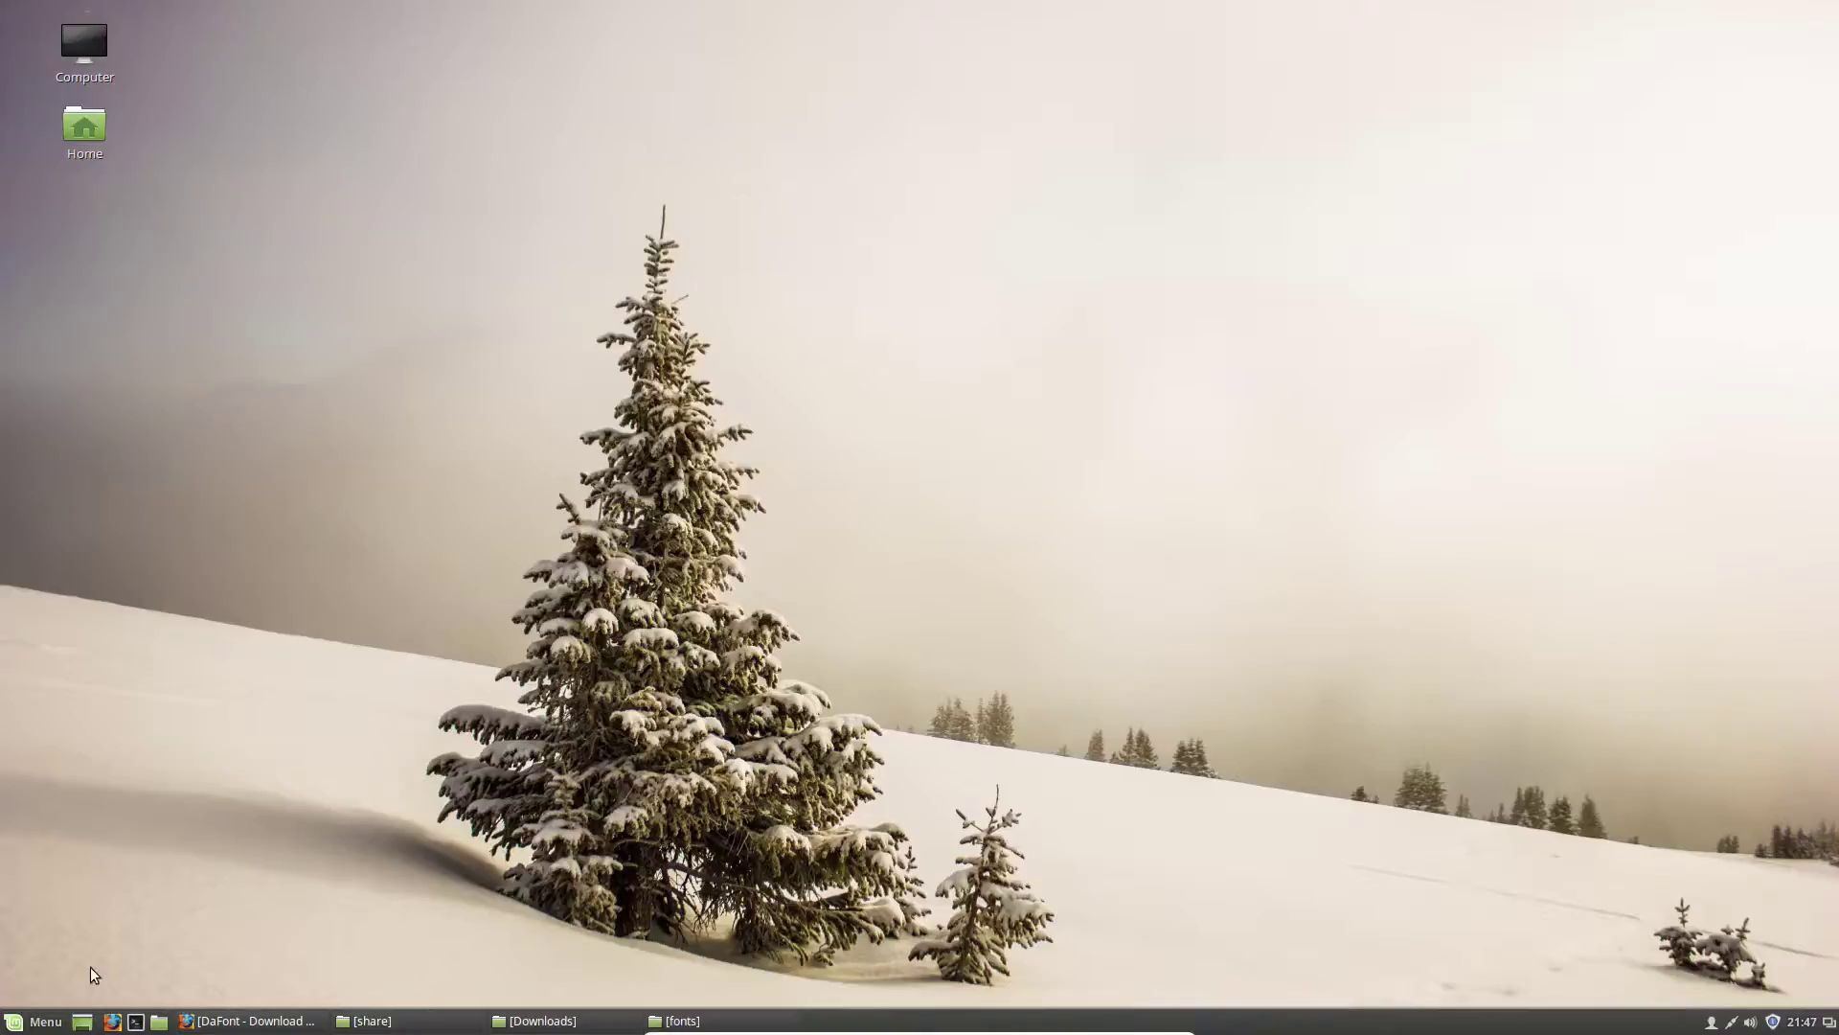
Step: Start a new LibreOffice Writer document from the application menu
left_click(38, 1022)
mouse_move(214, 686)
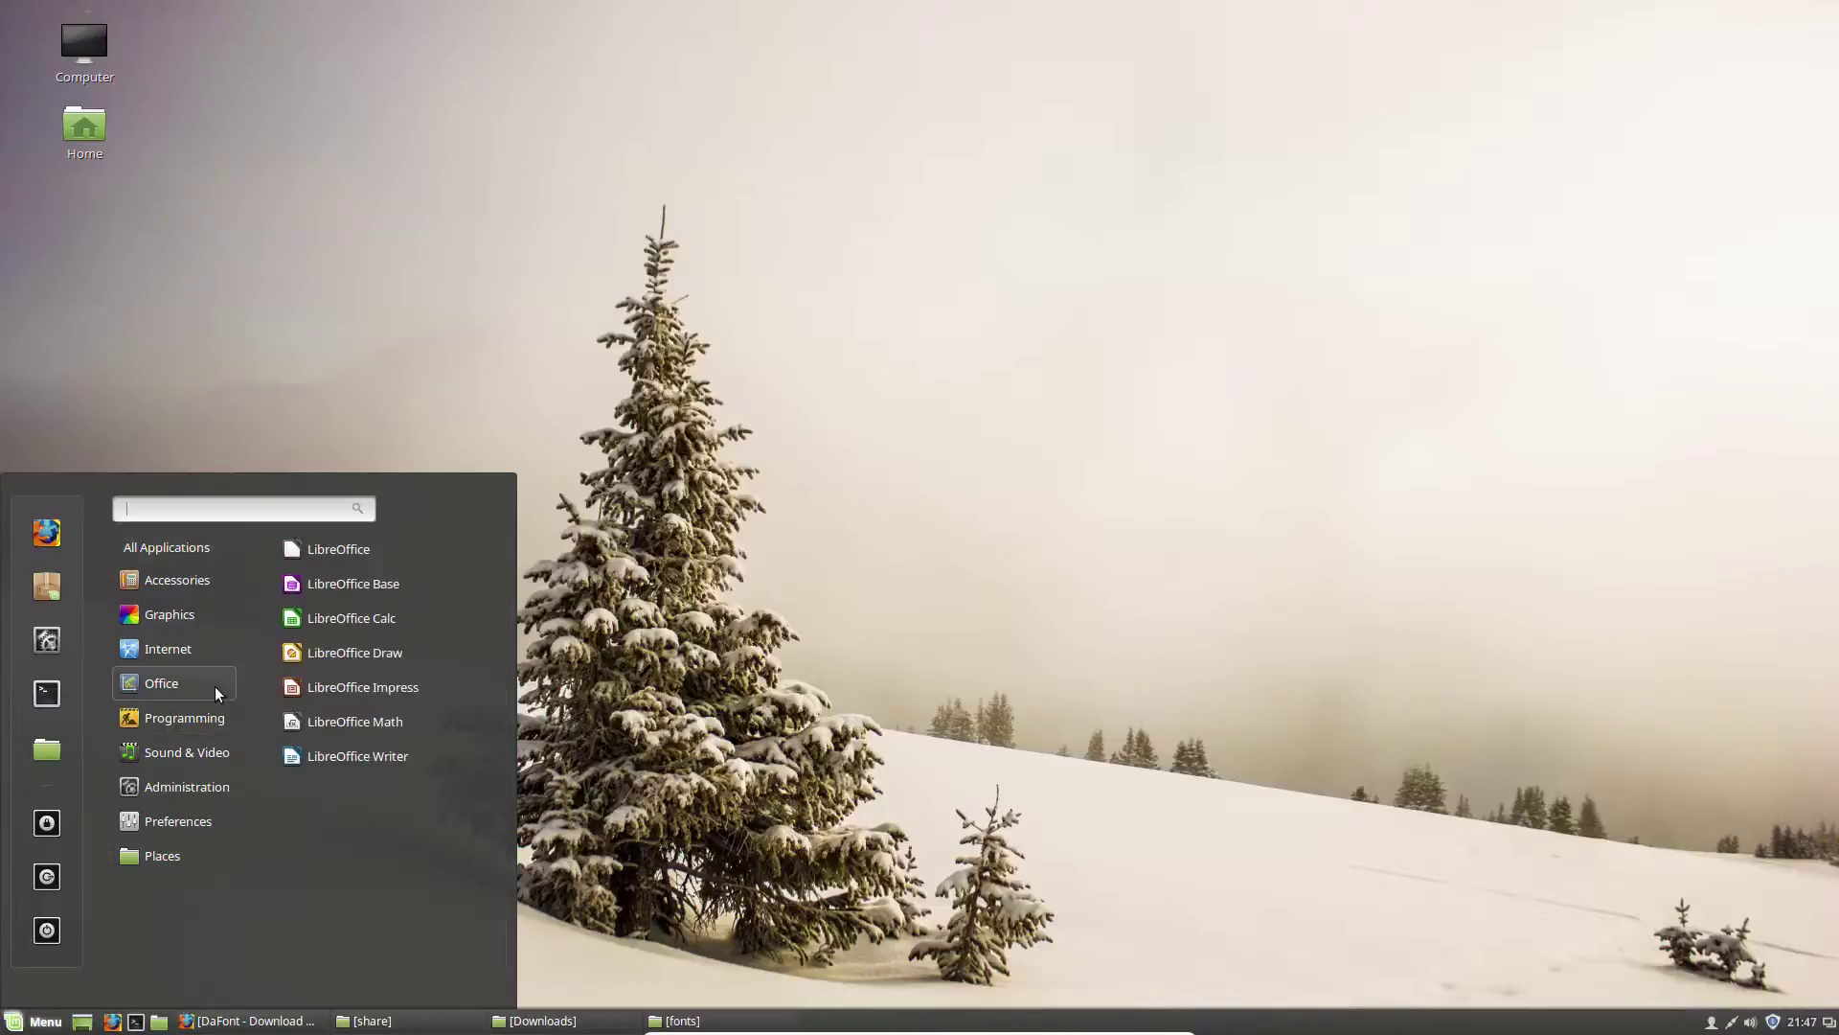
left_click(452, 767)
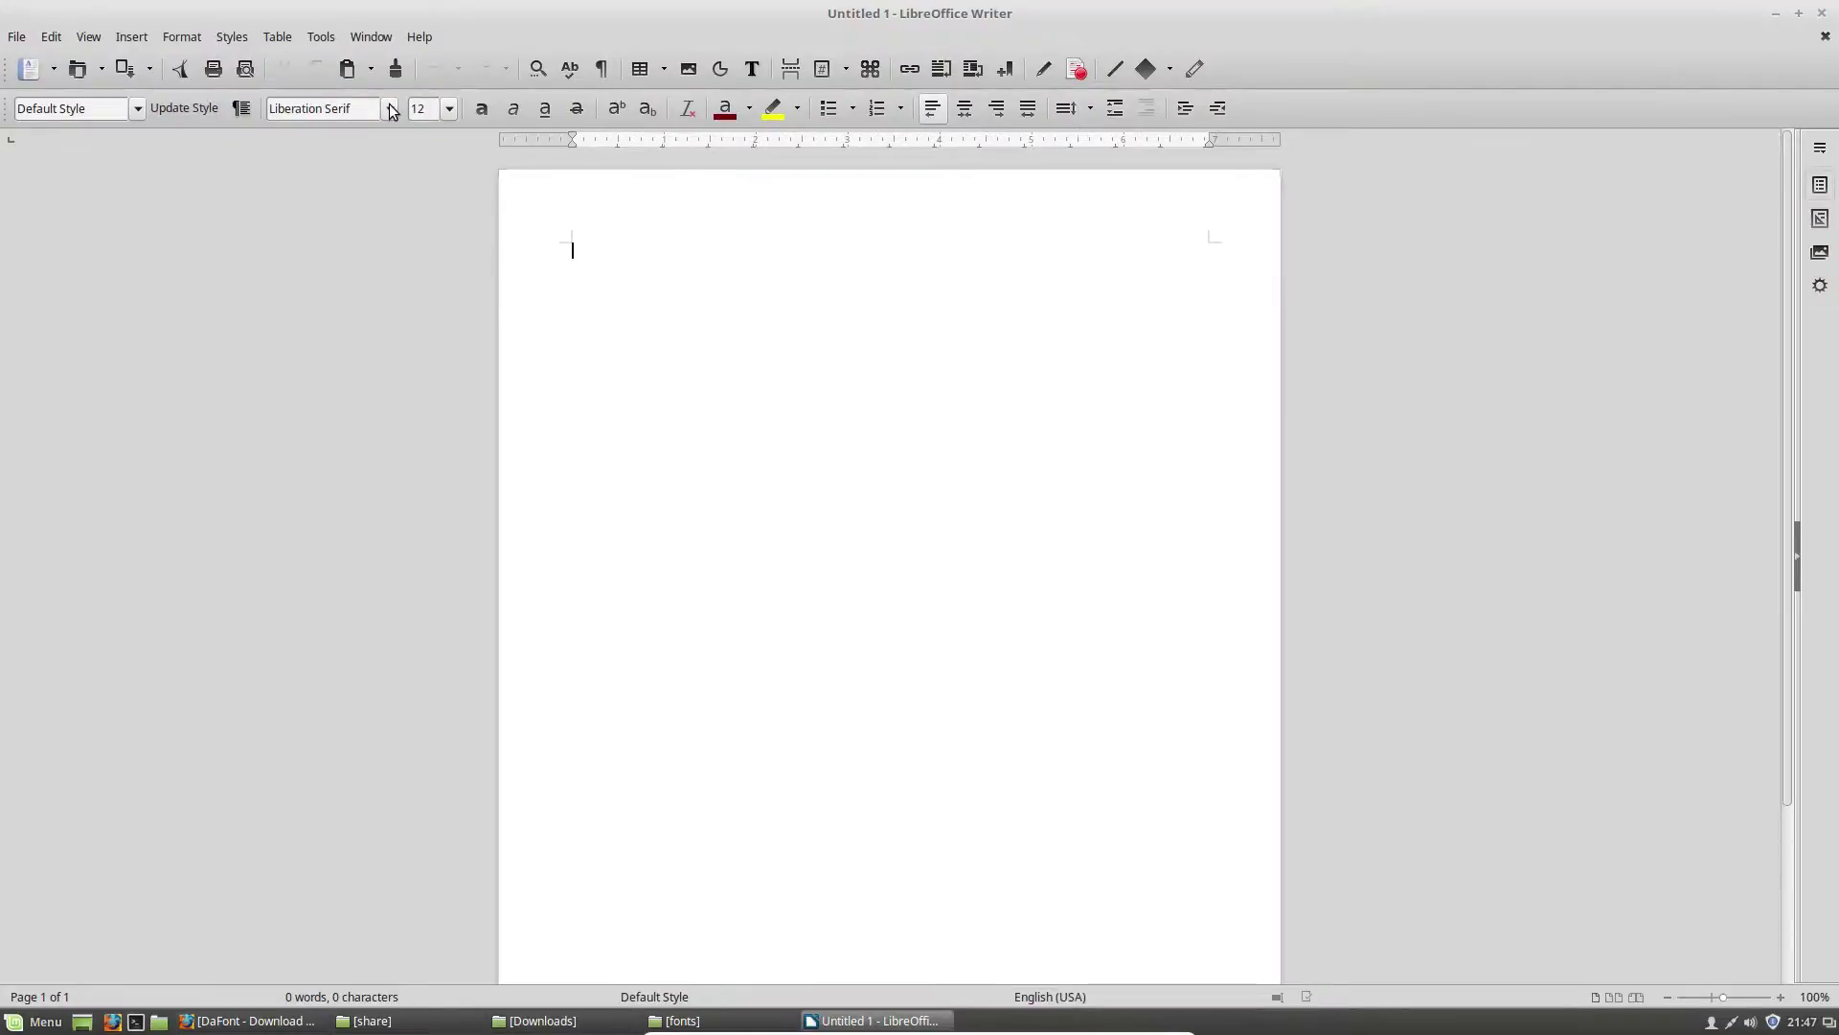
Step: Type "I'm AWESOME!!!!" in Punktype at 54 pt and start a new line
left_click(390, 108)
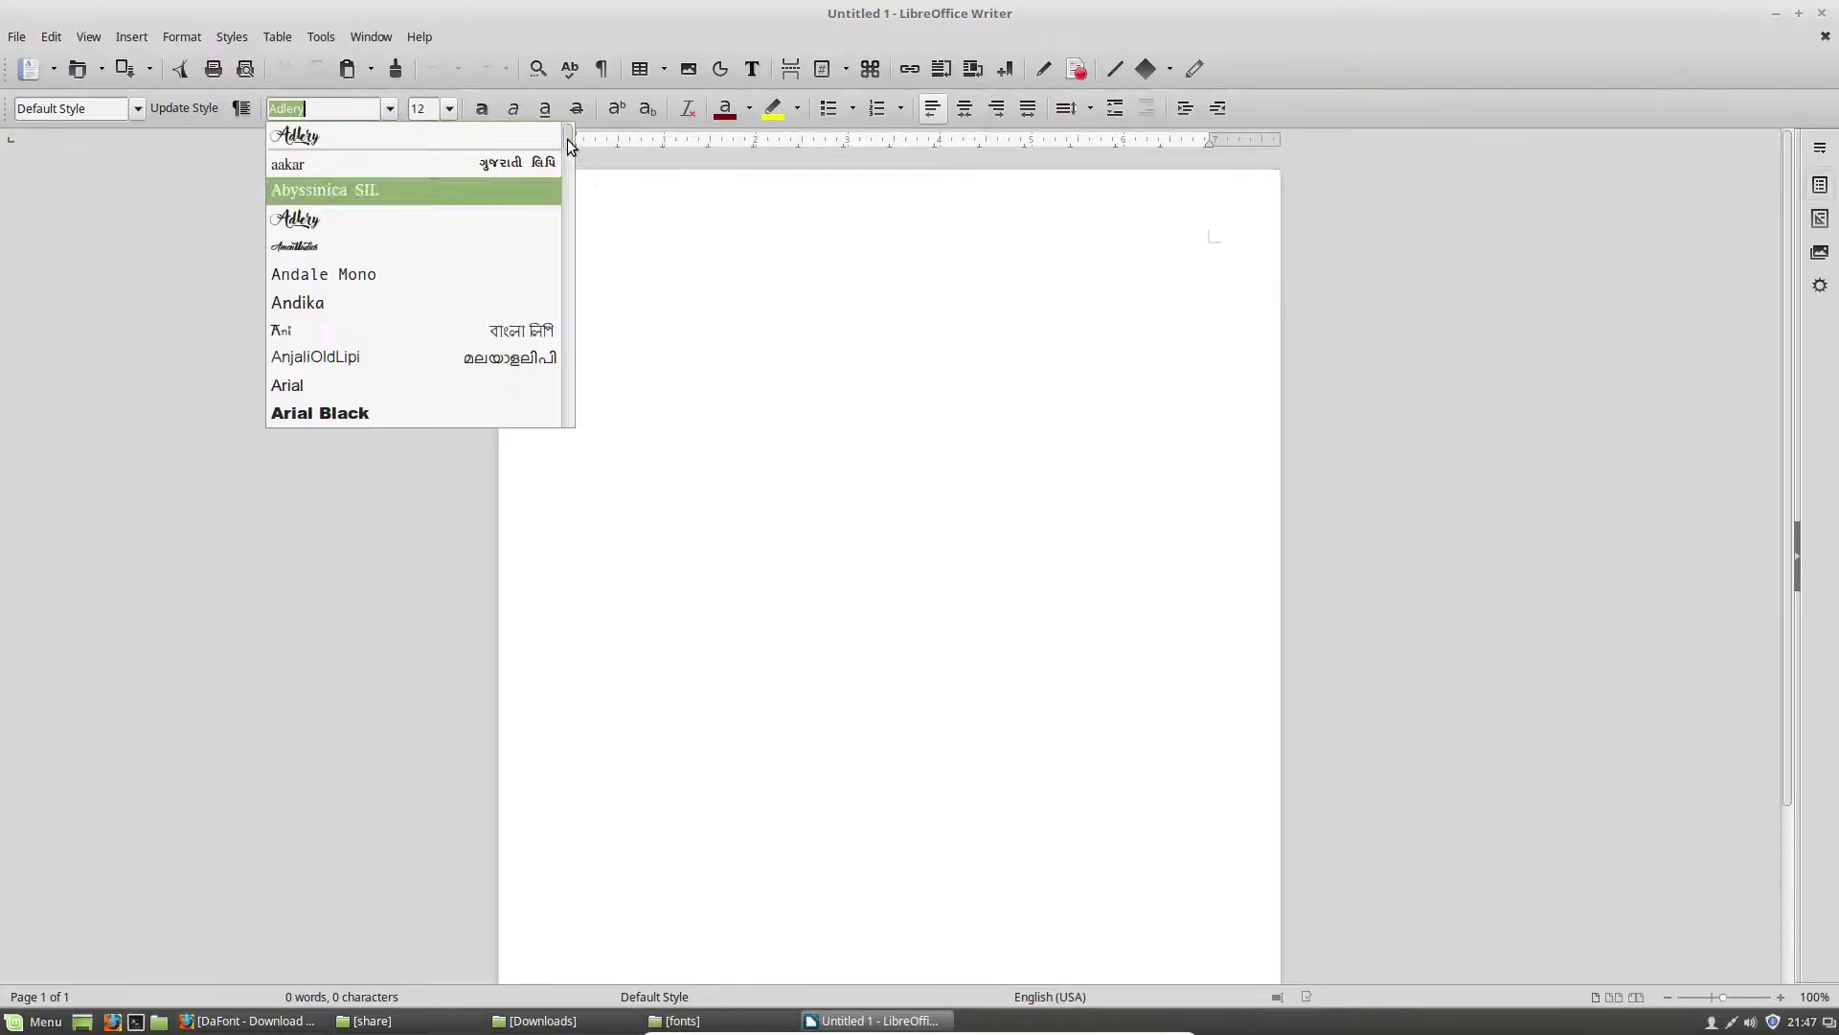
left_click_drag(568, 137, 561, 383)
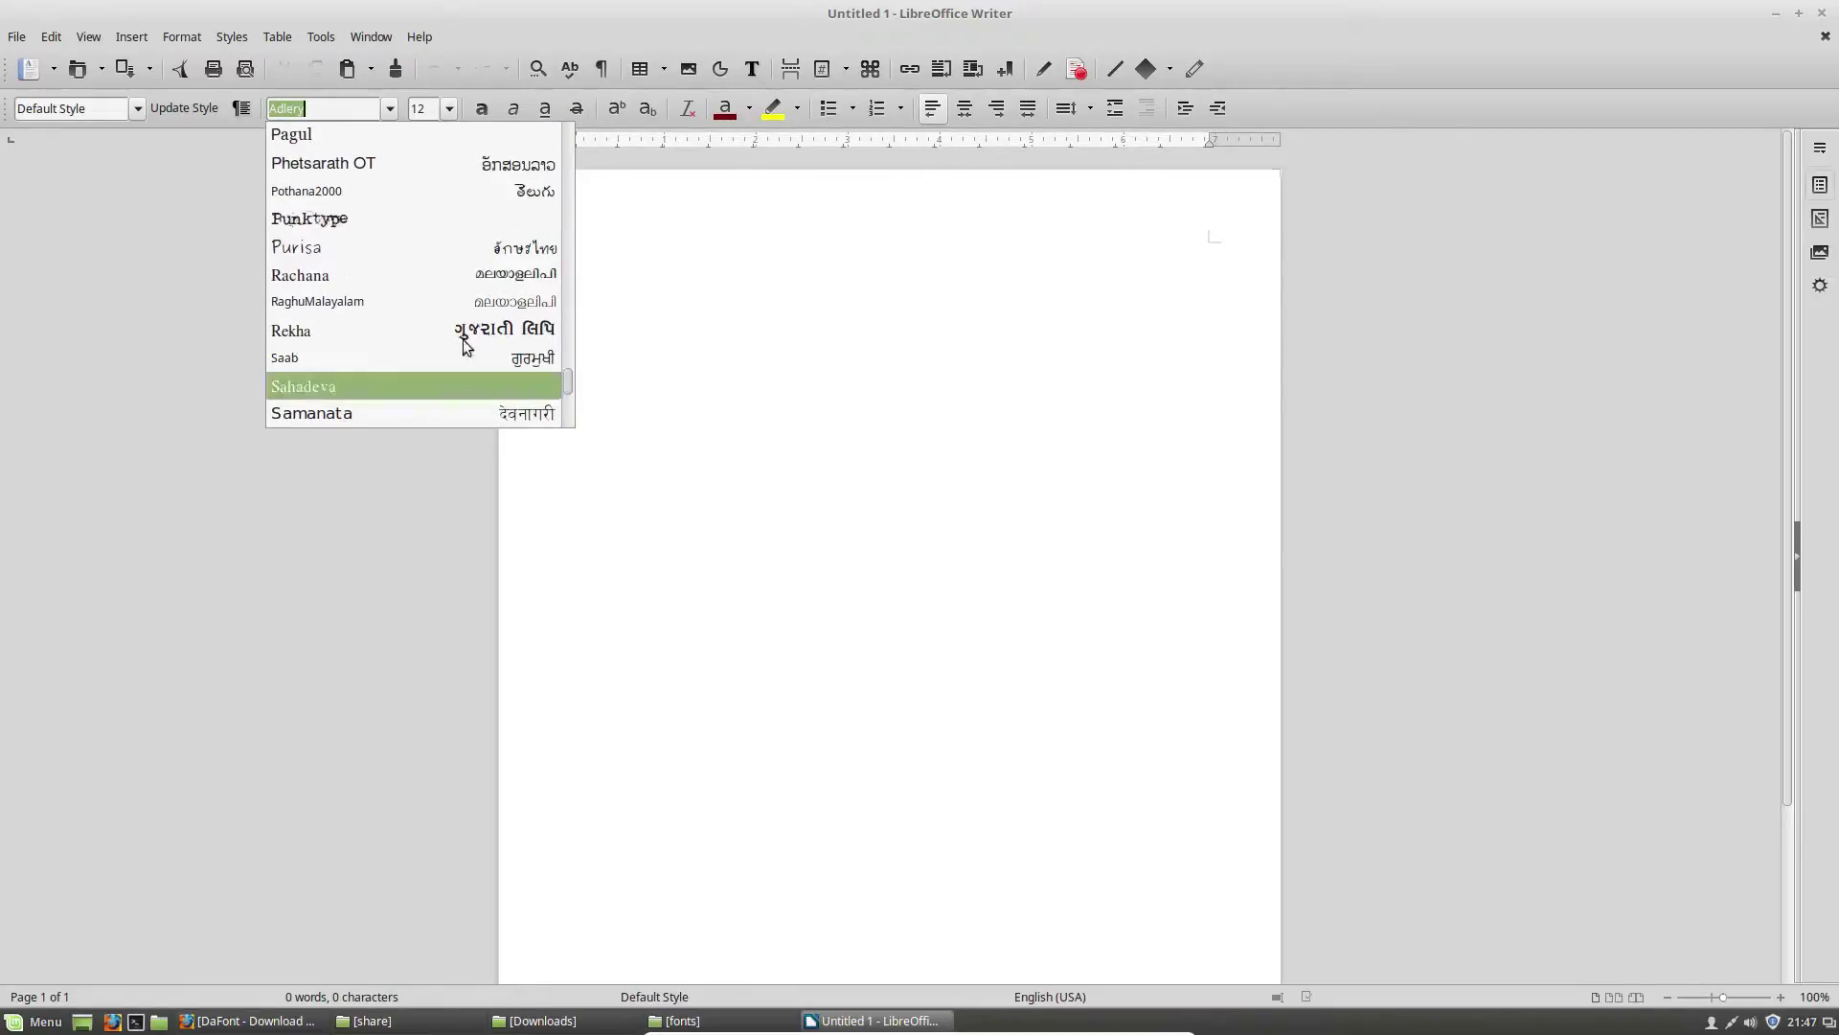
left_click(415, 218)
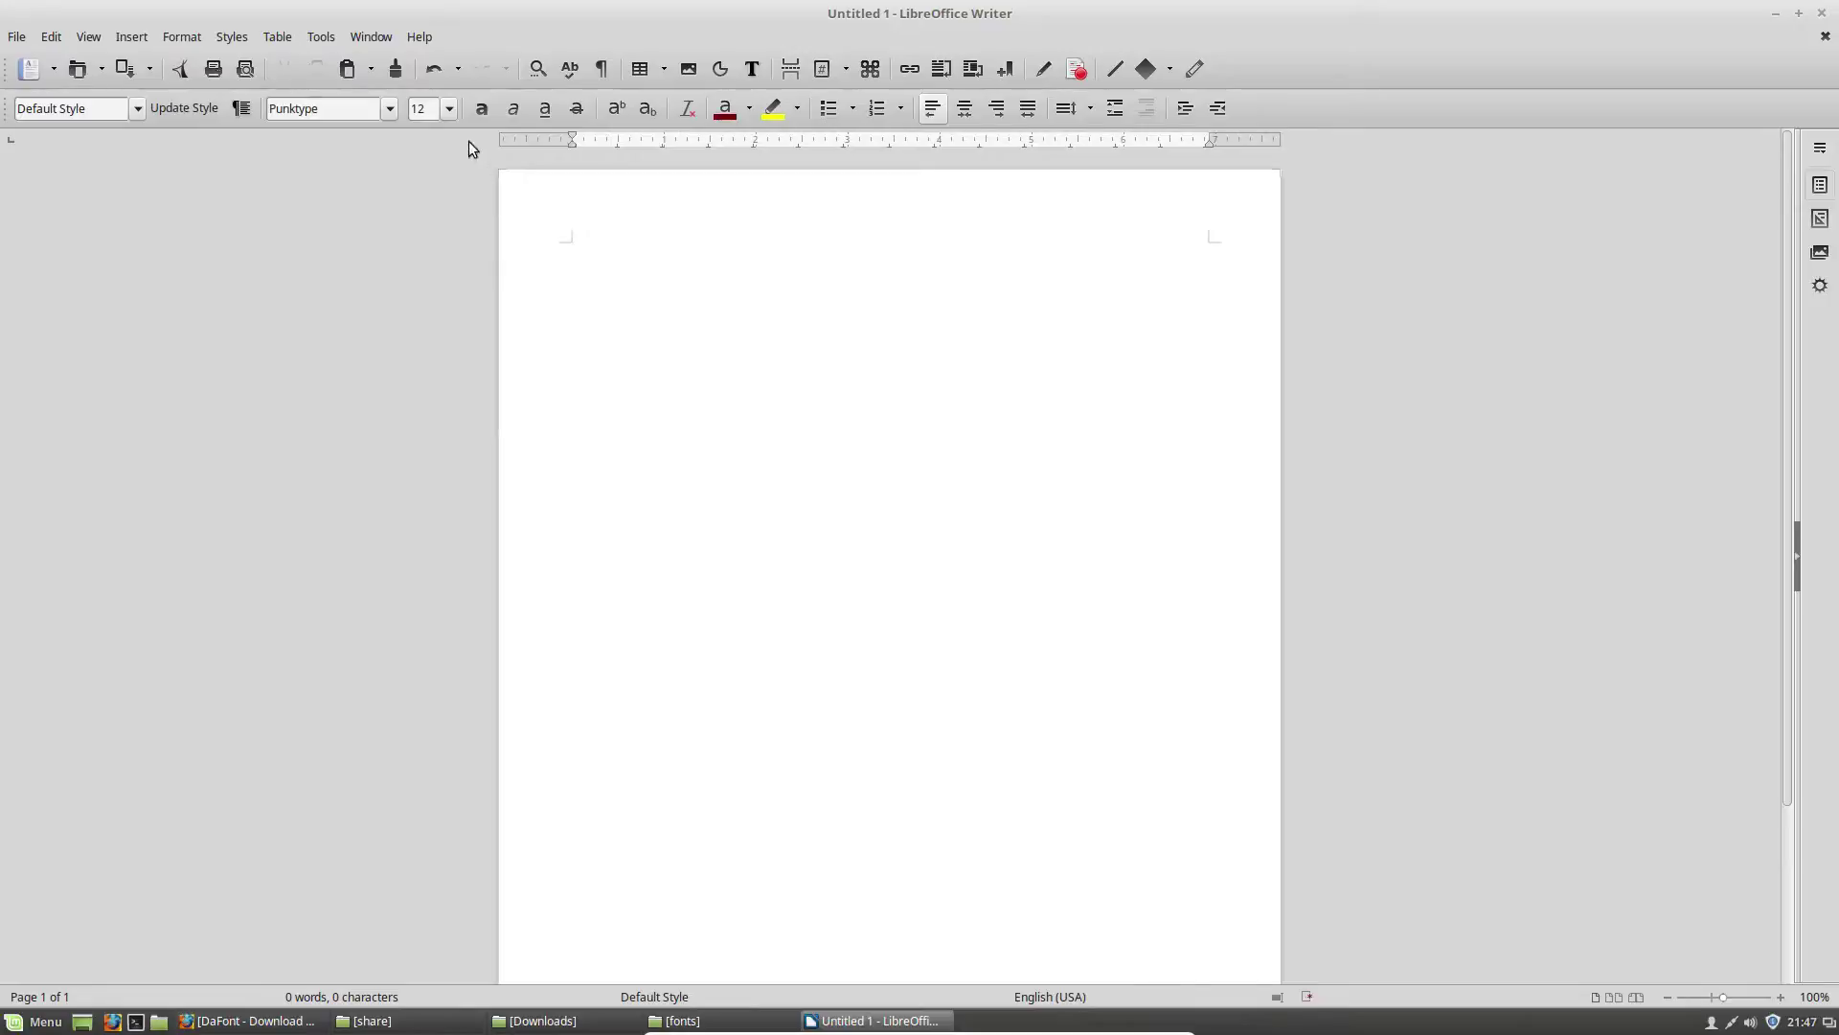
left_click(449, 108)
scroll(442, 205, "down", 3)
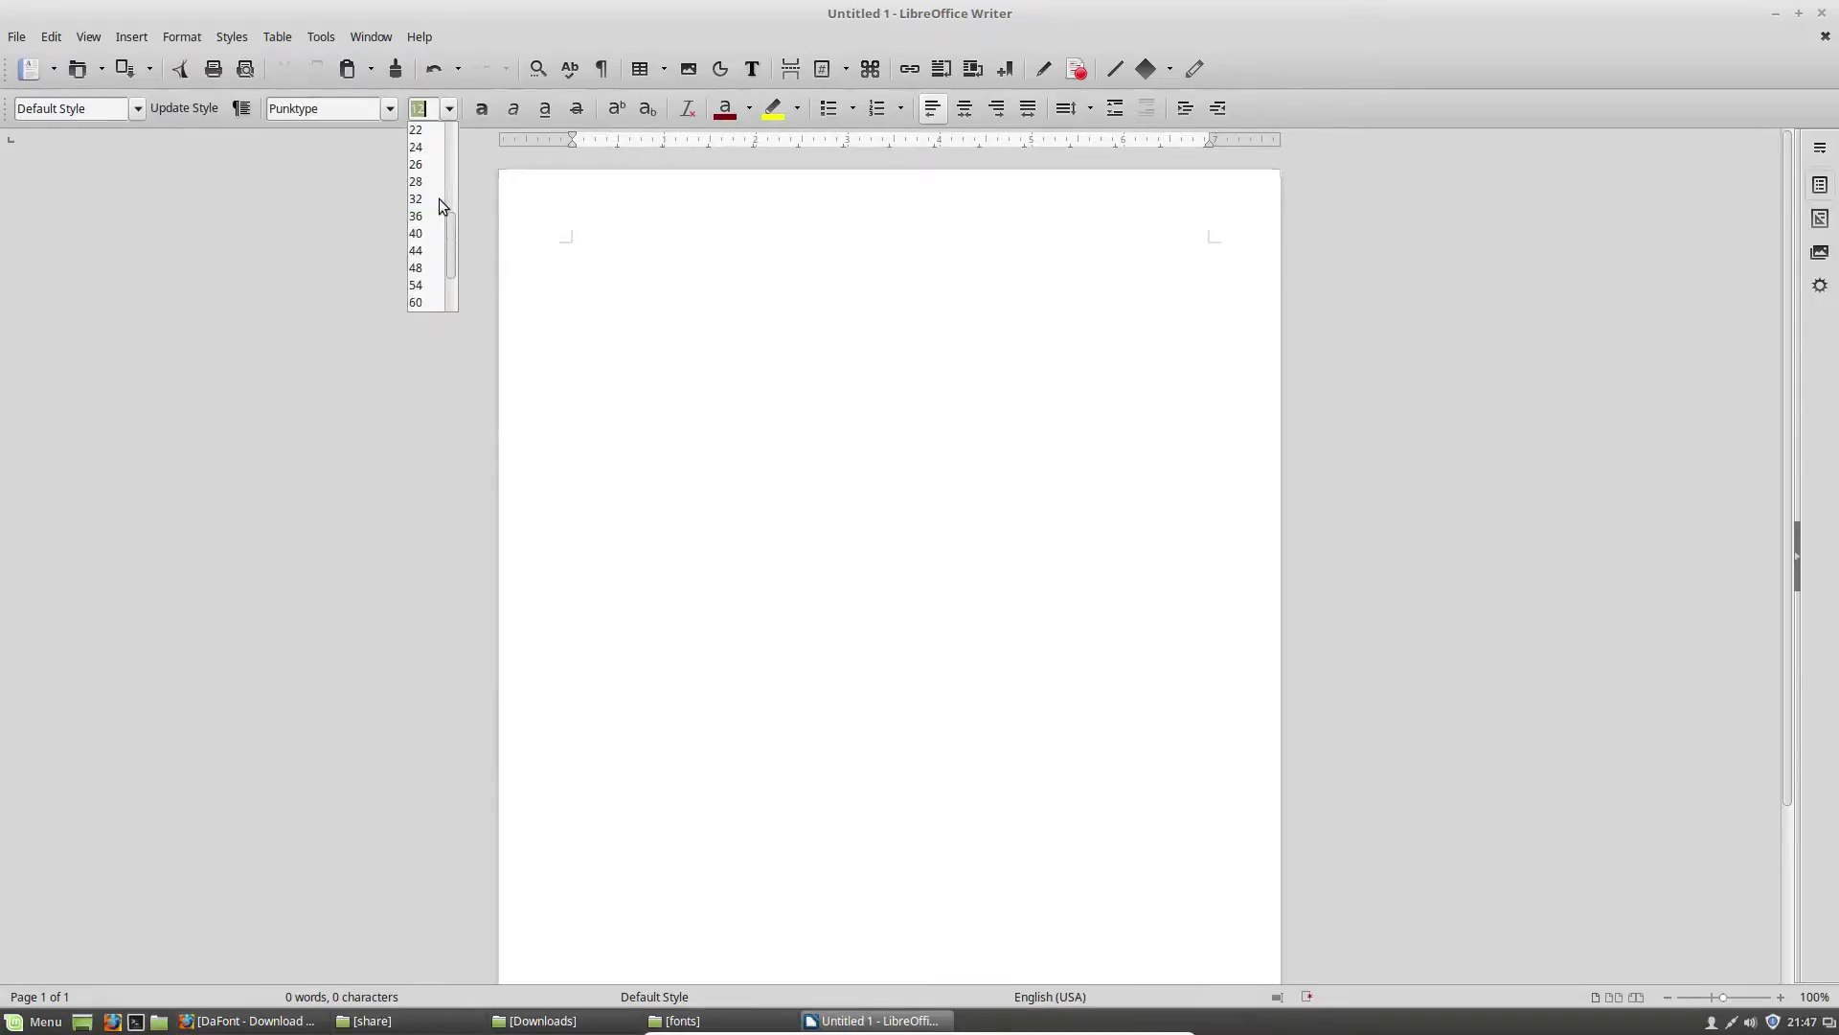
left_click(424, 284)
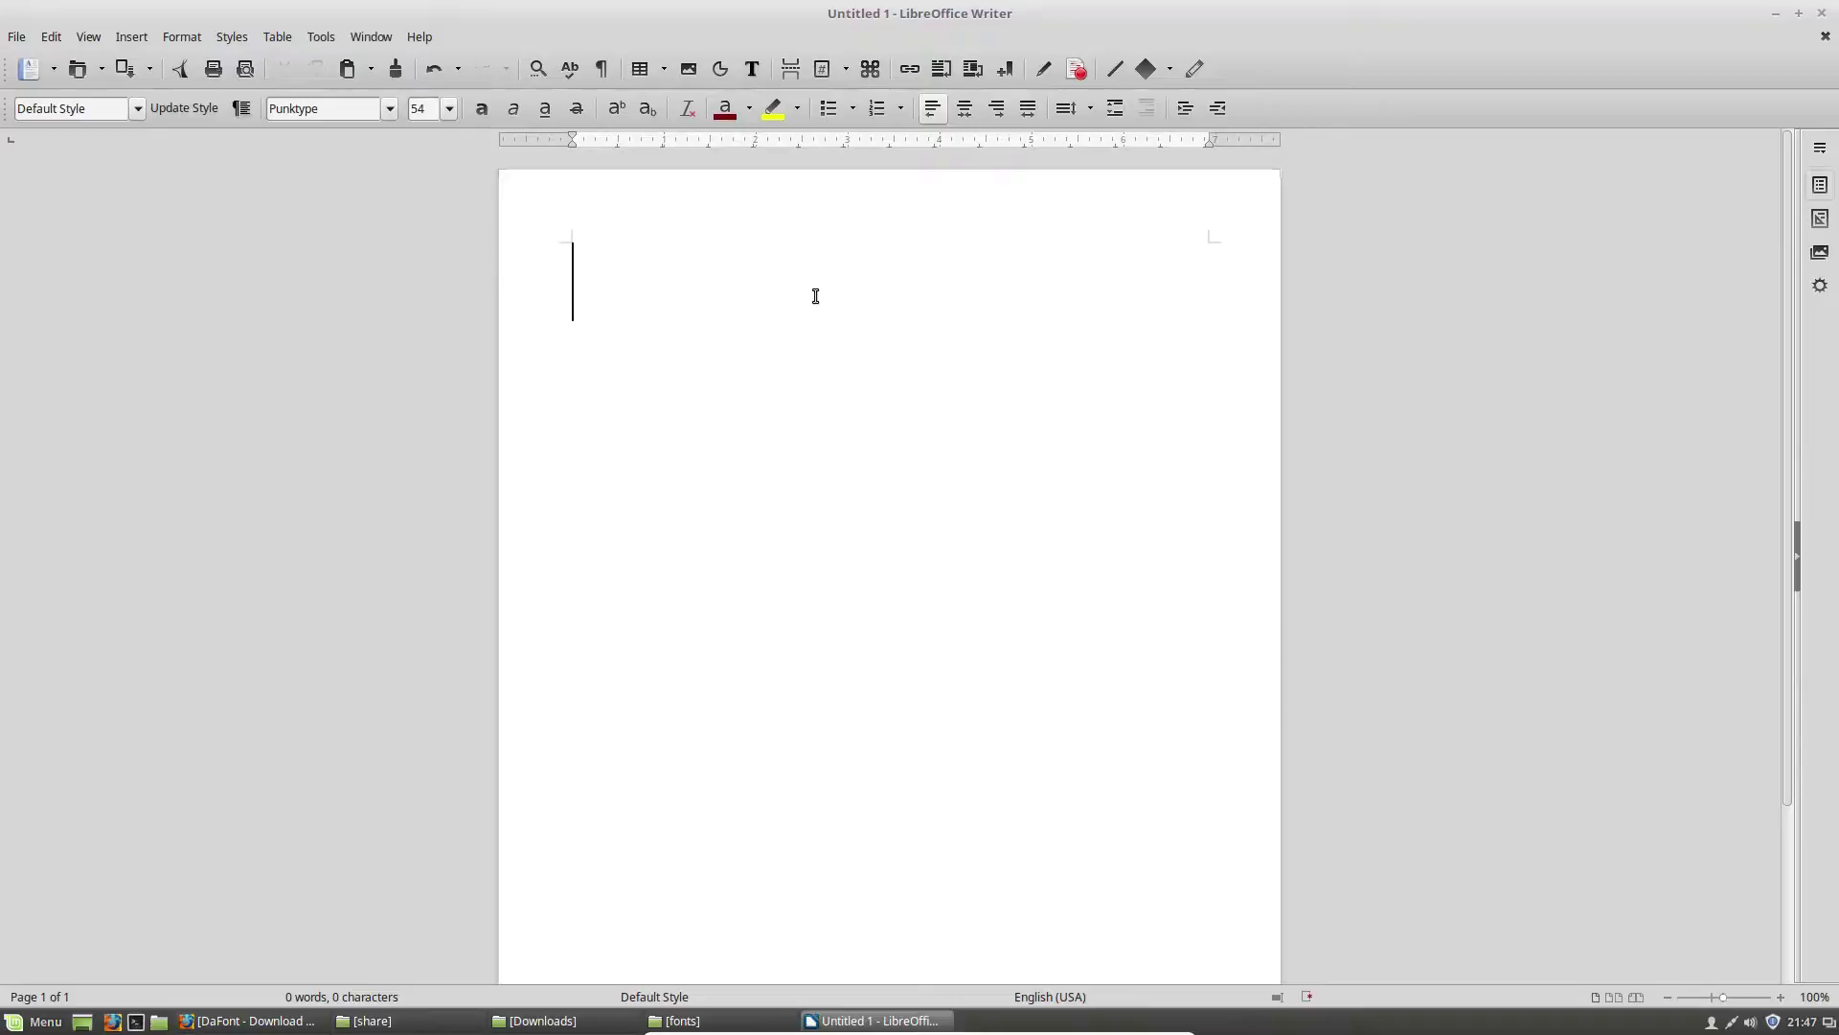
type("I'm AWESOM")
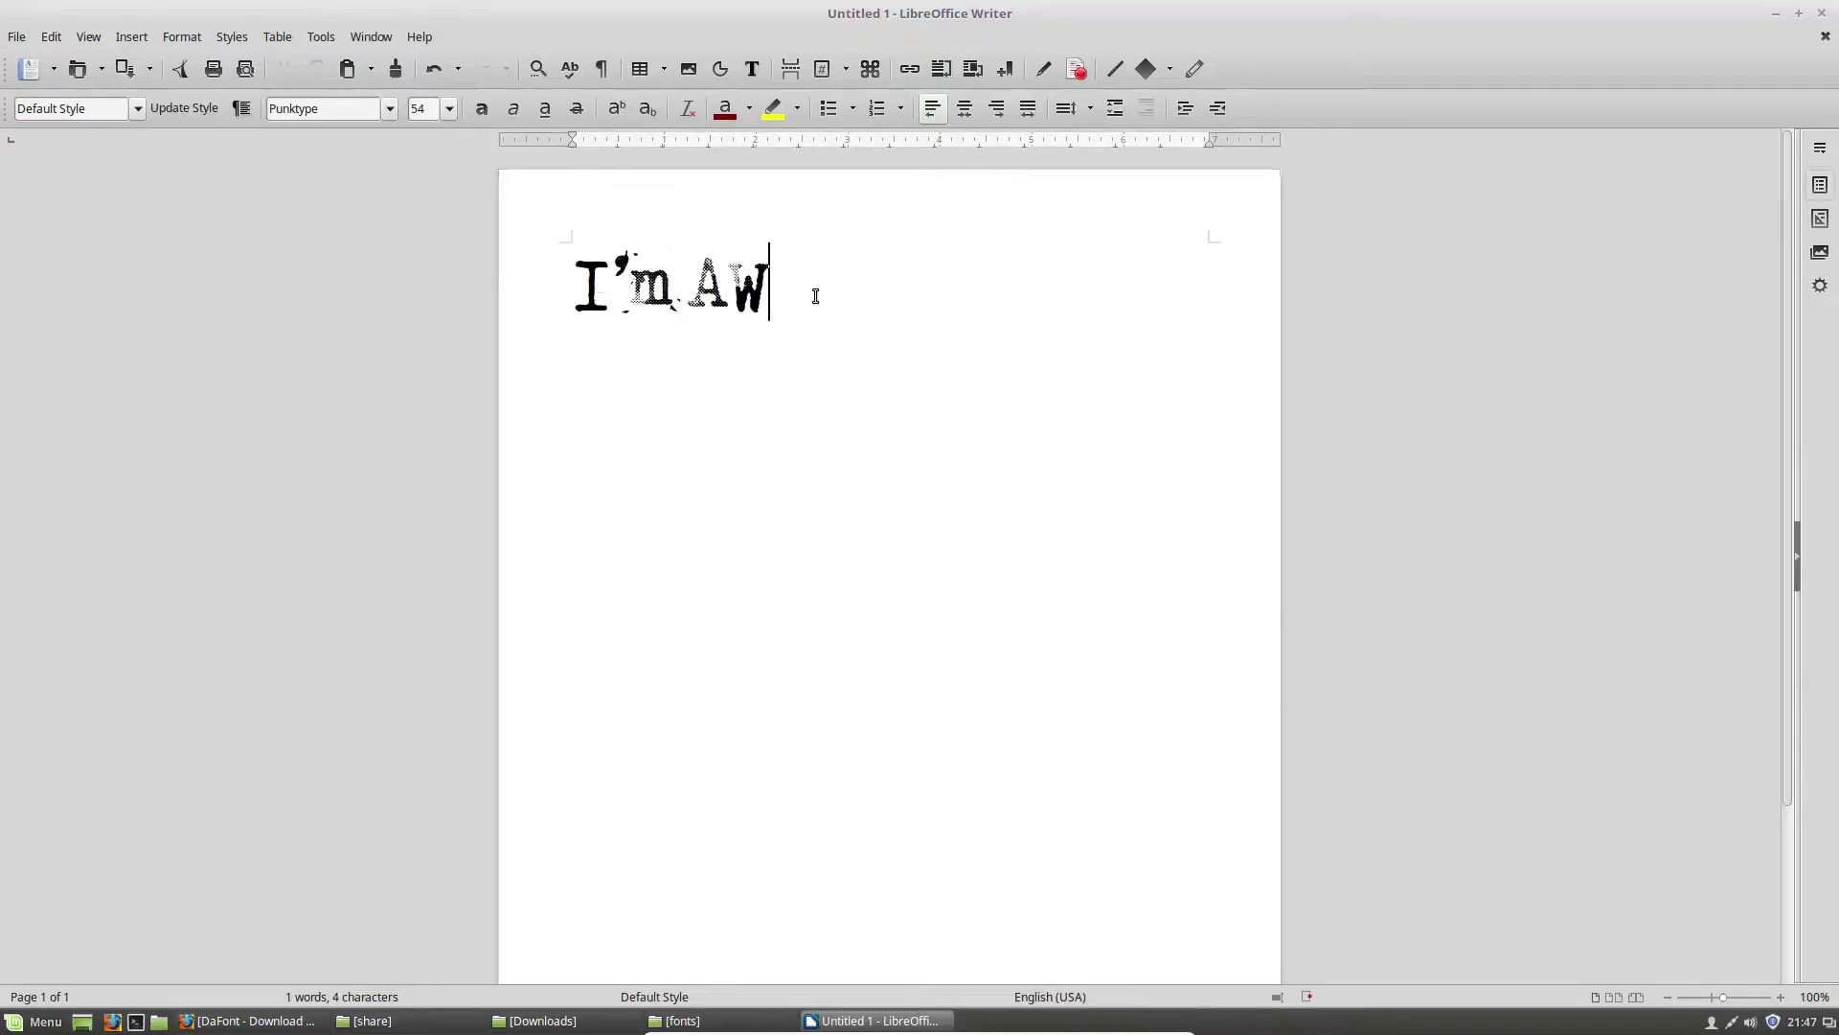
type("E!!!!")
key("Return")
key("Return")
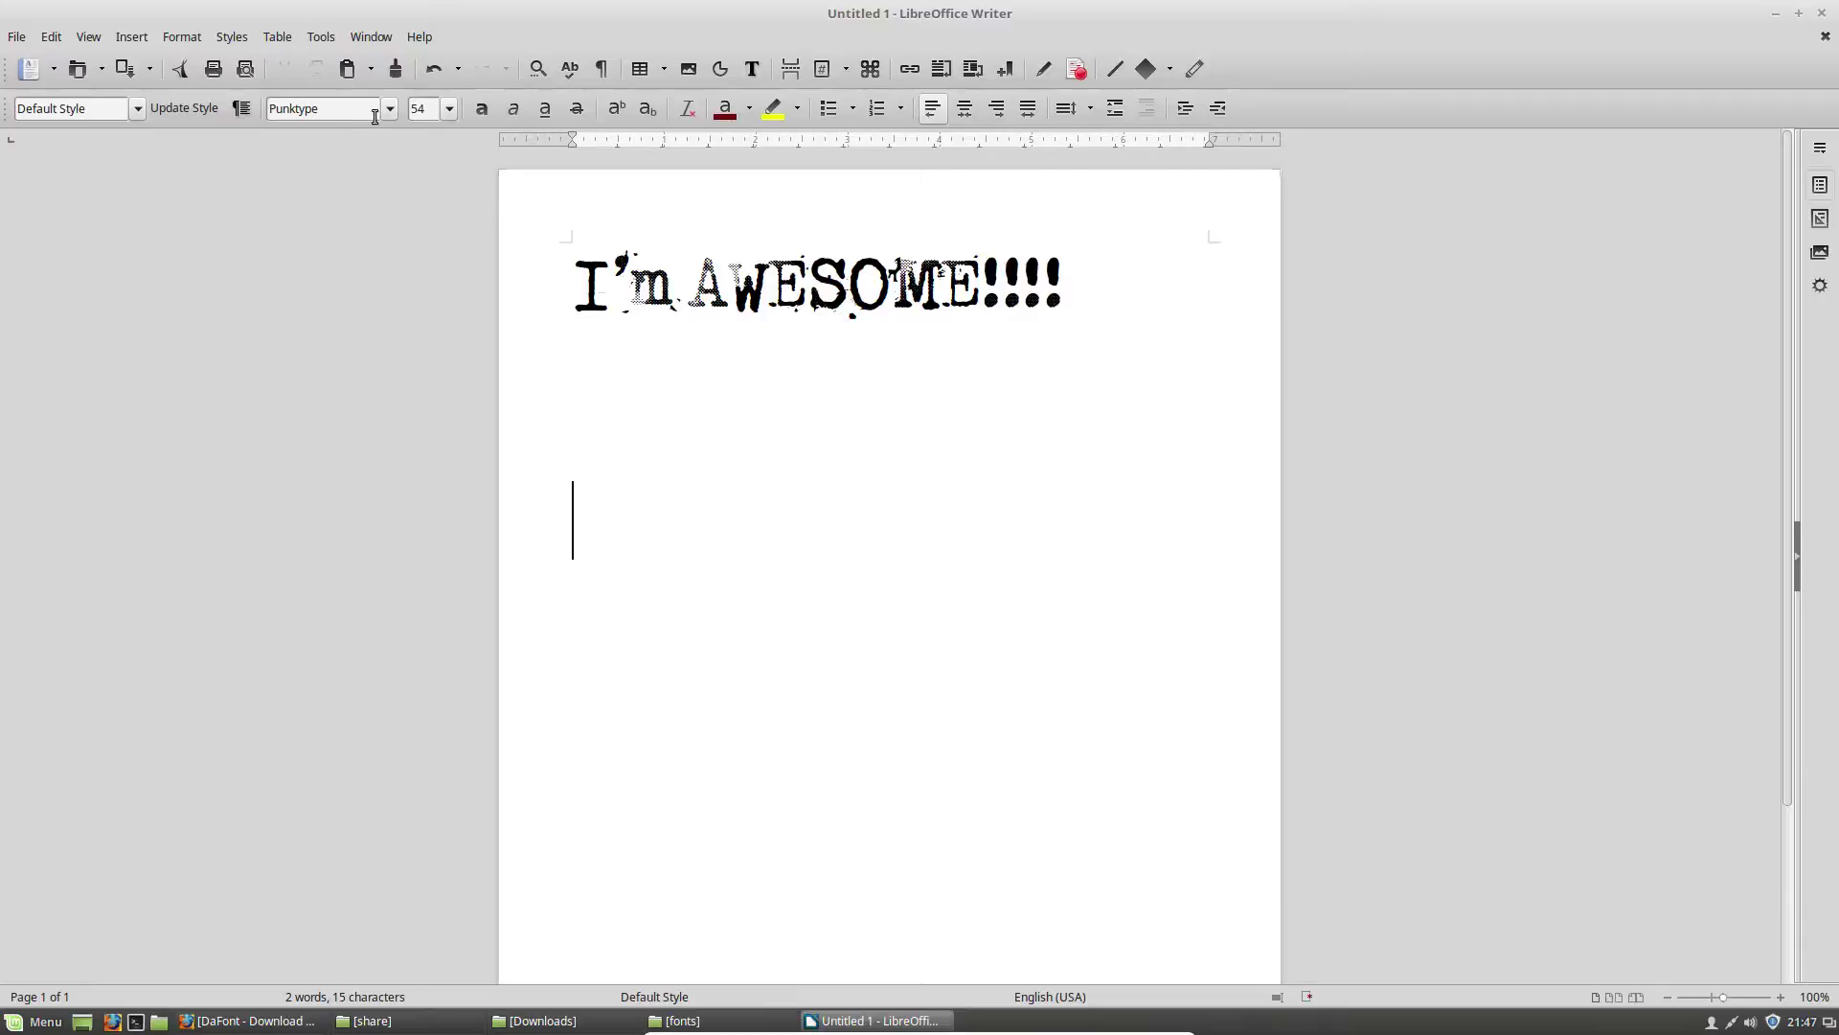
Step: Switch the font to Shave the Whales Peace
left_click(391, 108)
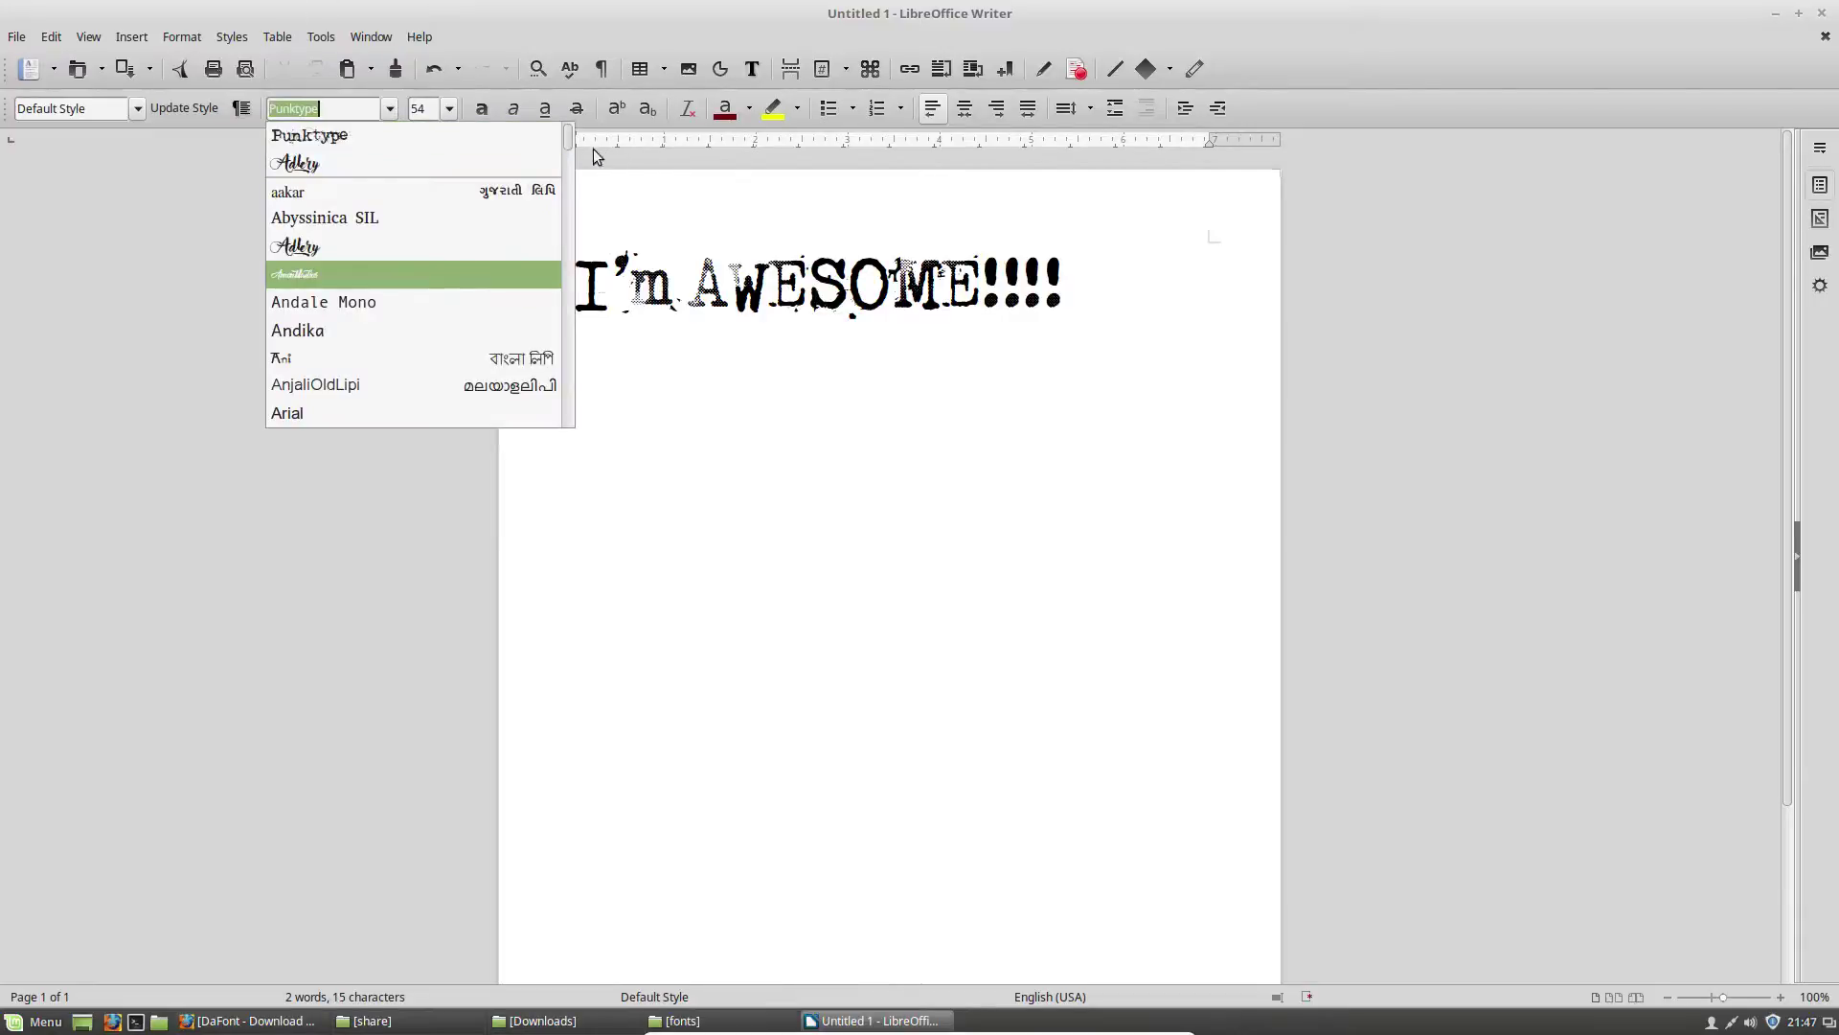
left_click_drag(569, 144, 571, 406)
scroll(508, 386, "up", 3)
left_click(445, 304)
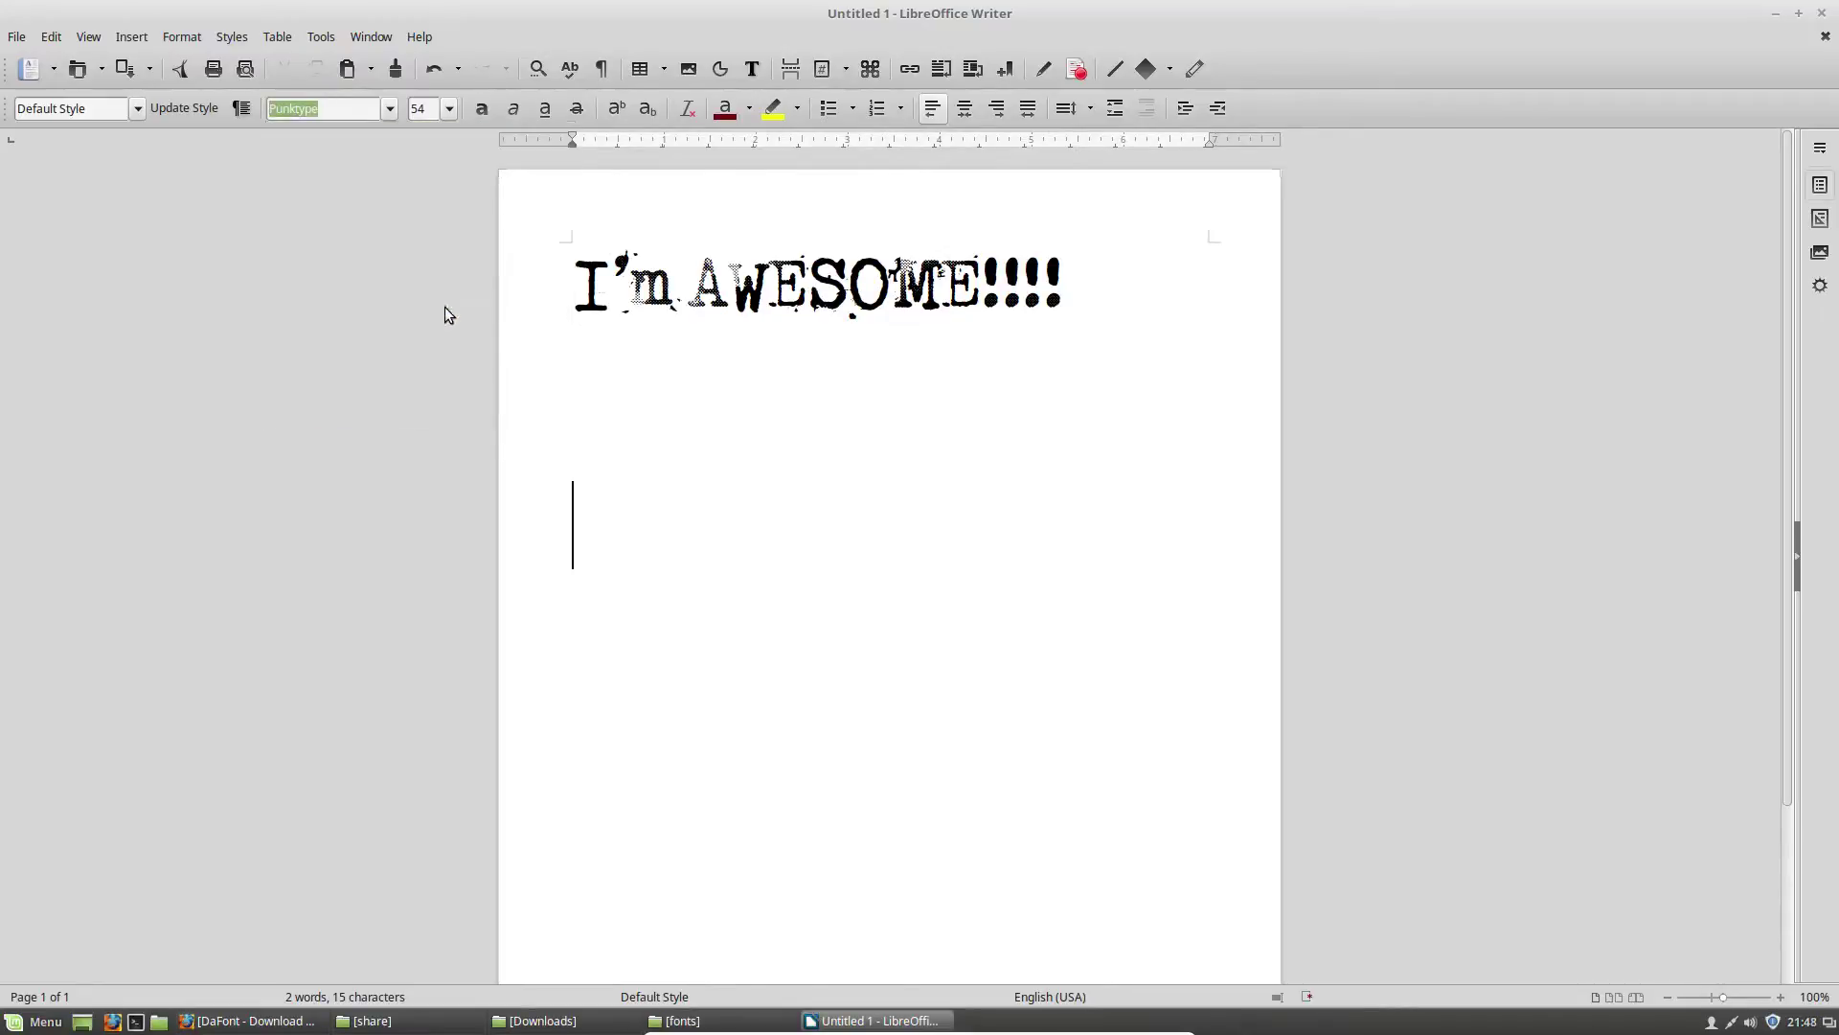
Step: Type the line "I LOVE ME SOME WHALES!!!", correcting typos along the way
type("I L")
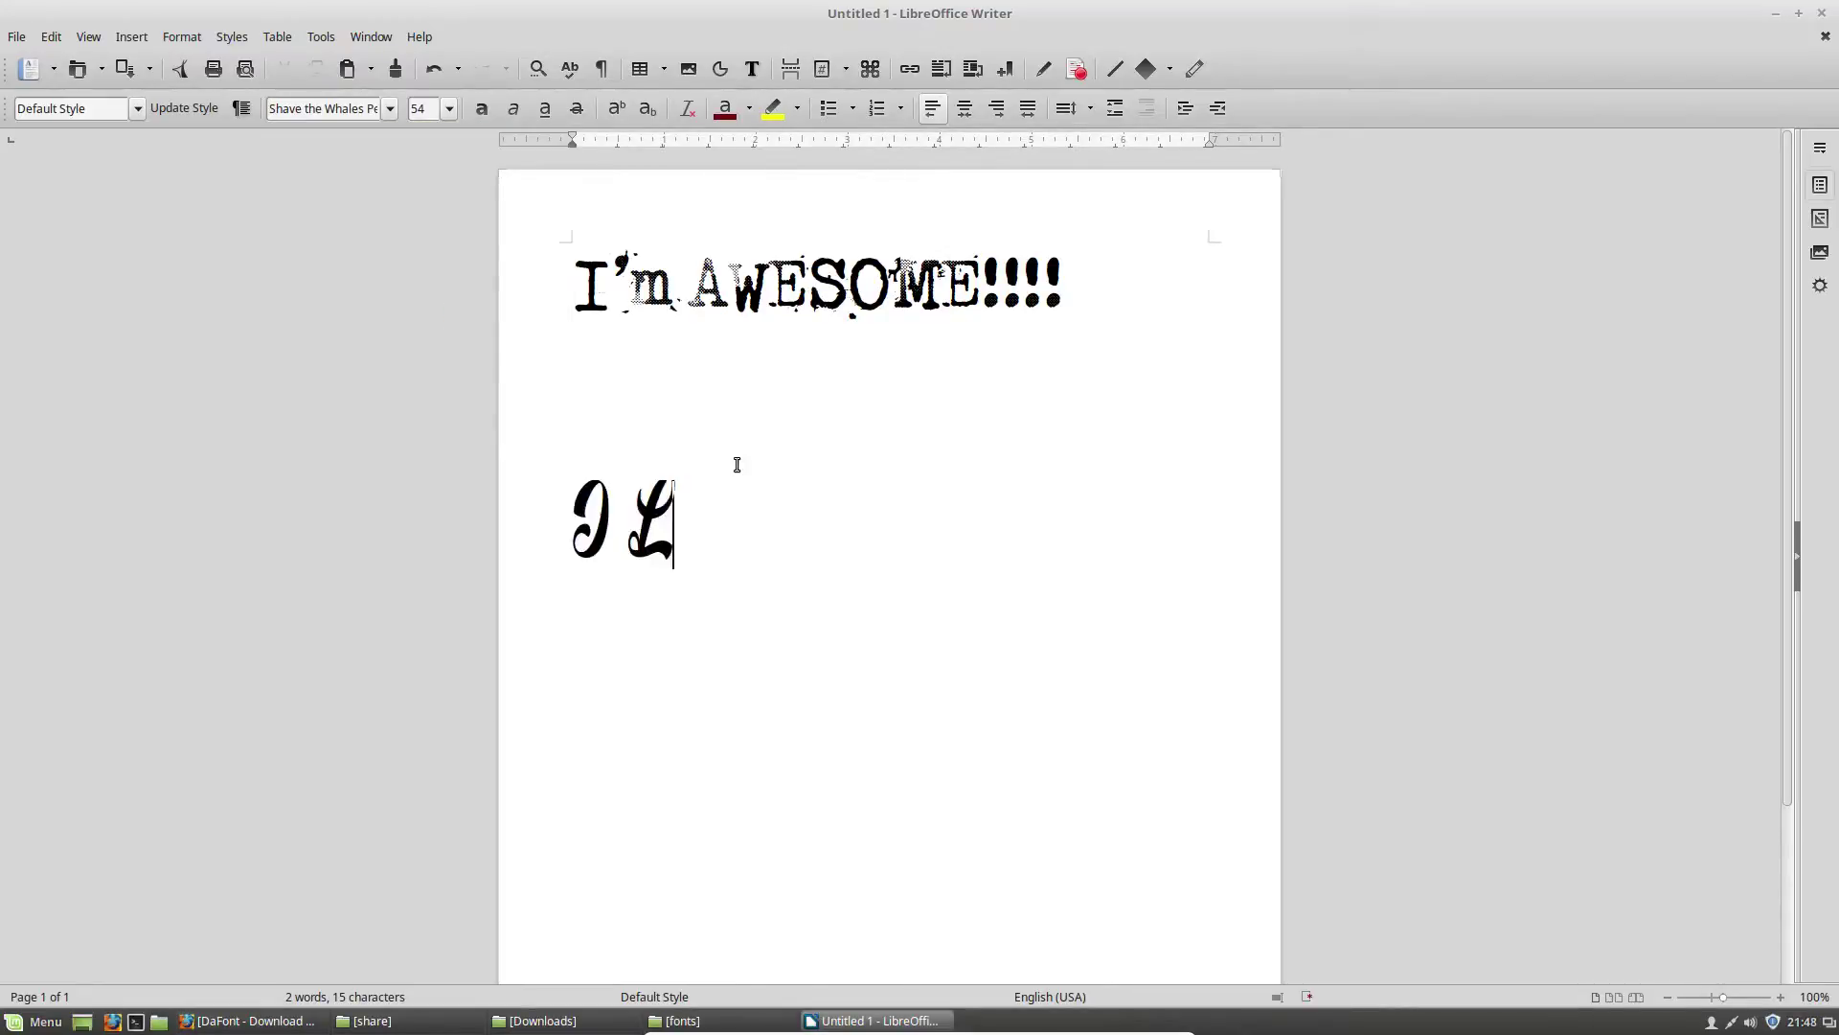
type("OVE M<")
key("BackSpace")
key("BackSpace")
type("E E")
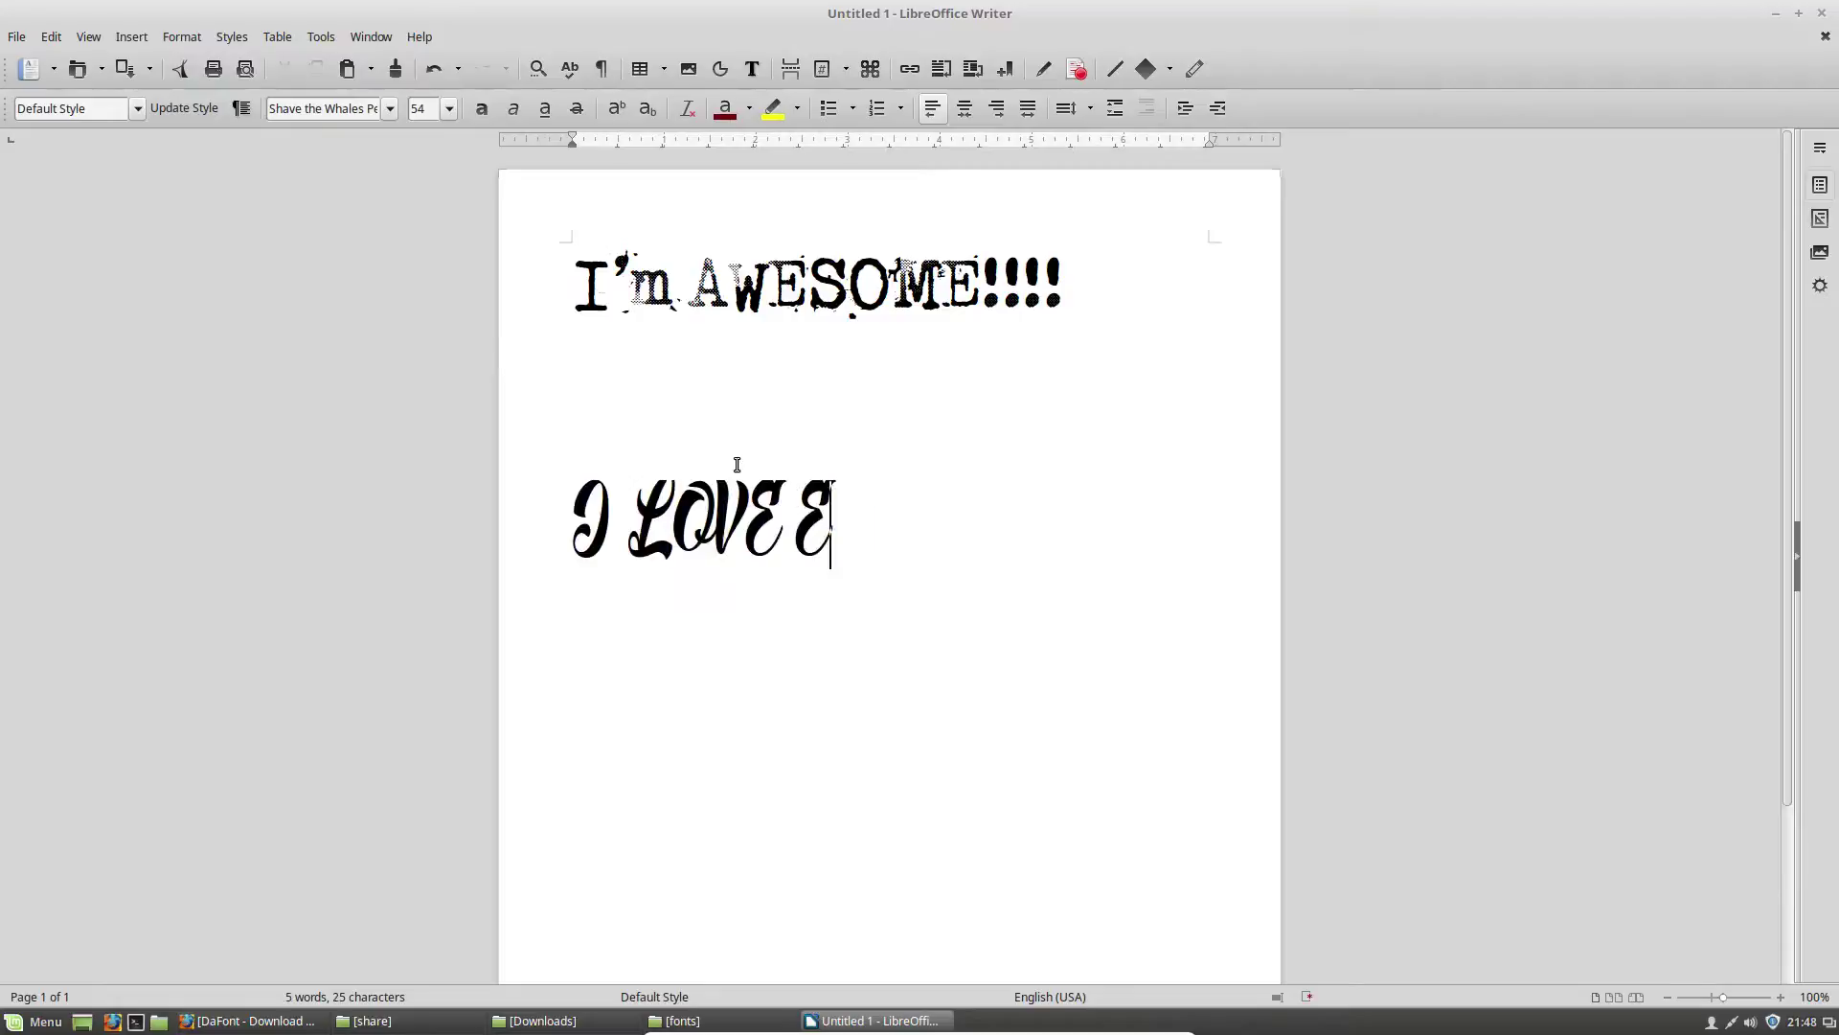
key("BackSpace")
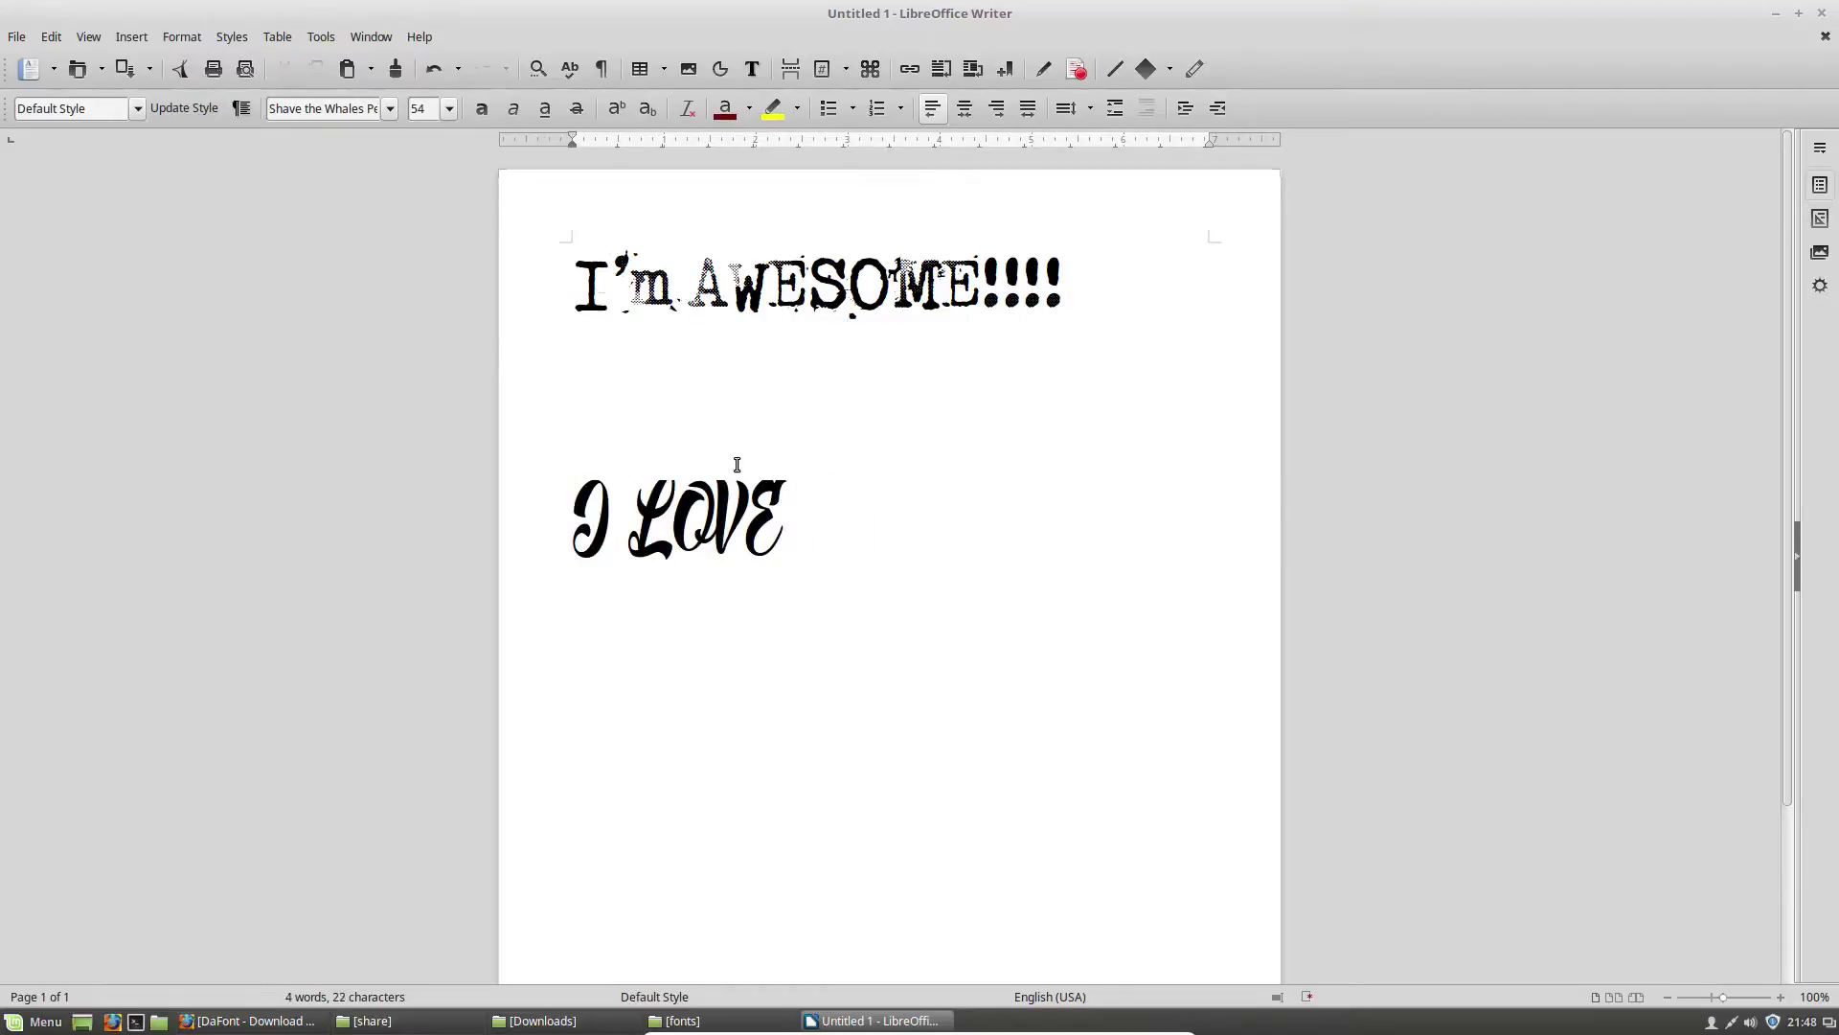
type("ME SOME WHALES")
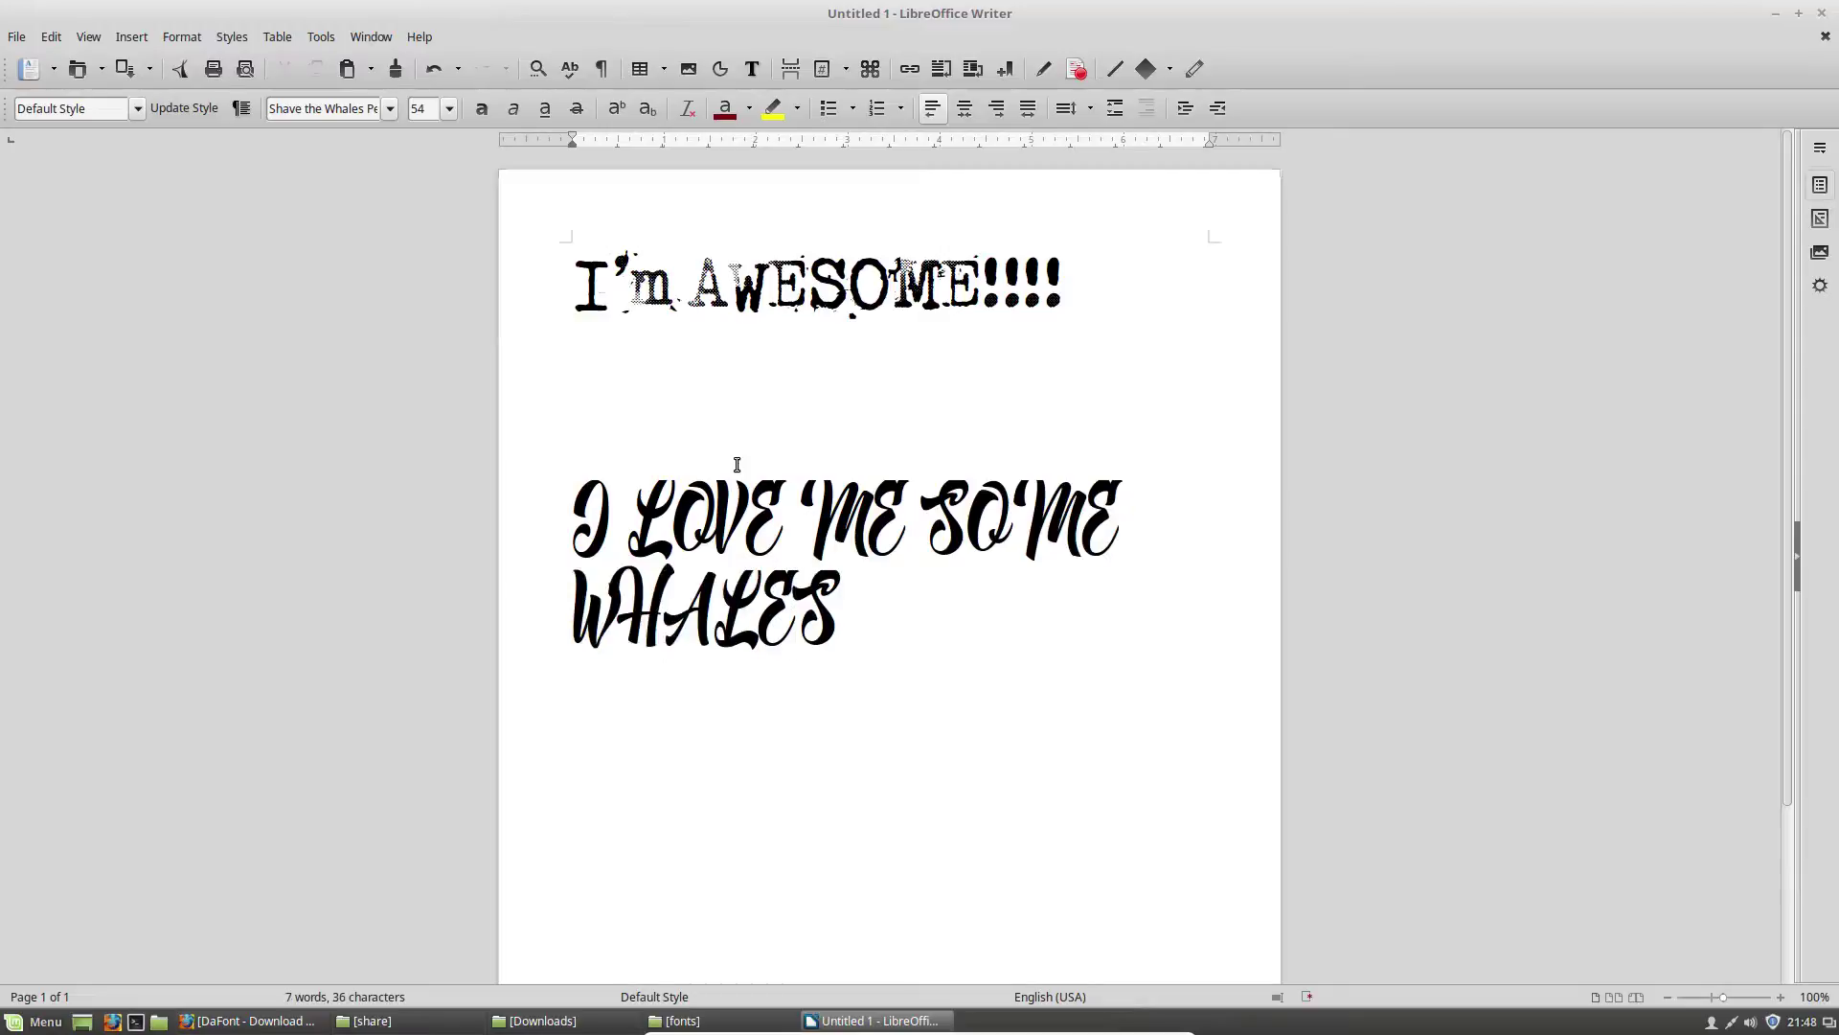
type("!!!")
Step: Minimize the LibreOffice Writer window to reveal the Linux Mint desktop
left_click(1776, 15)
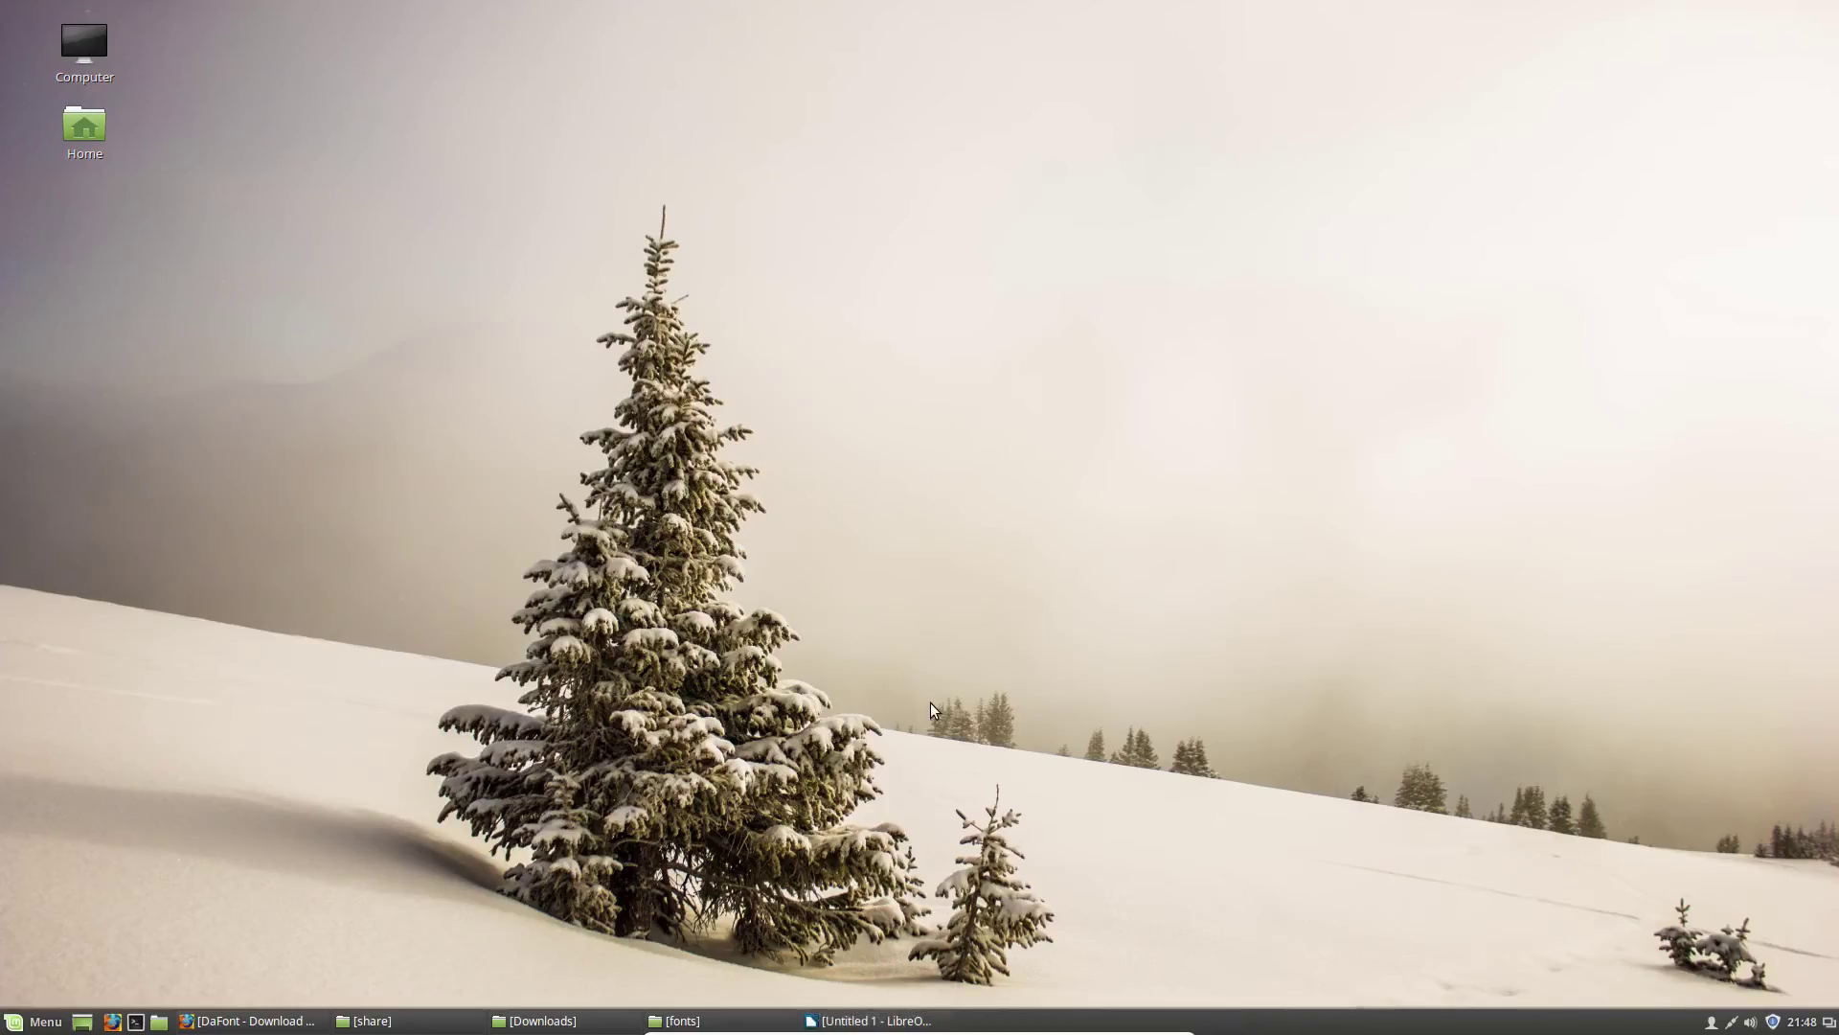